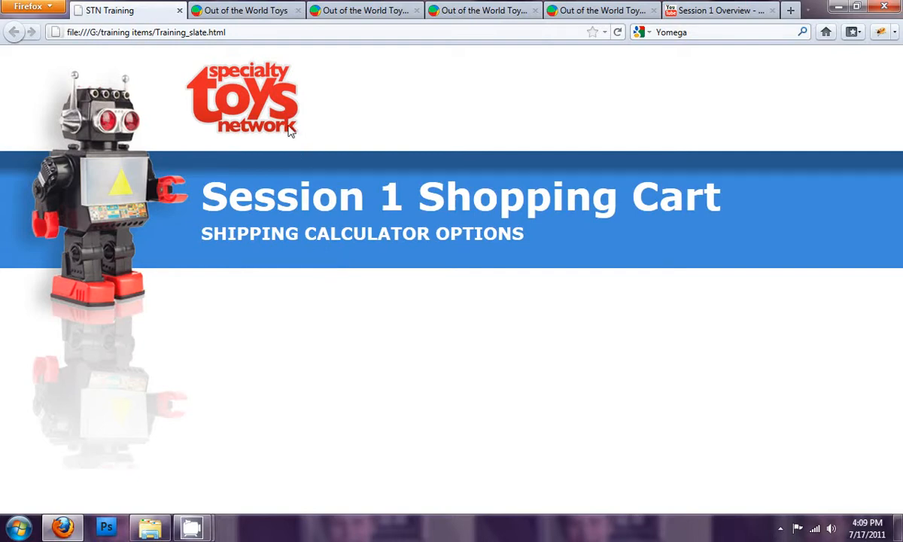
- Open the Shopping Cart's Shipping Module List from the store administration control panel
left_click(263, 11)
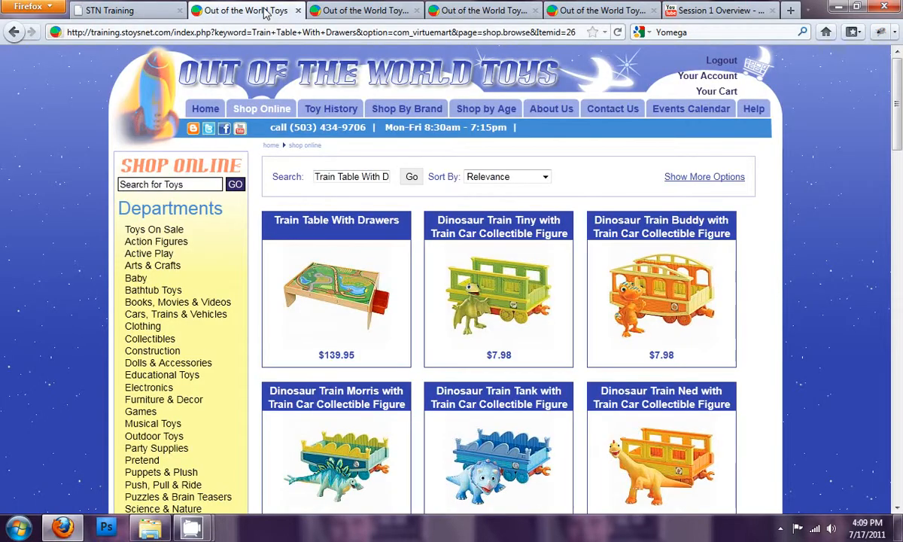
left_click(342, 13)
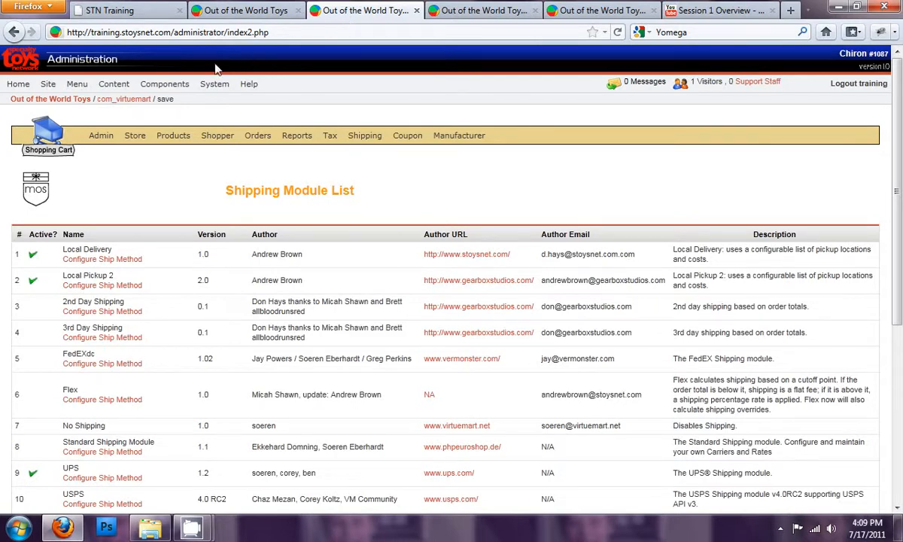
left_click(19, 85)
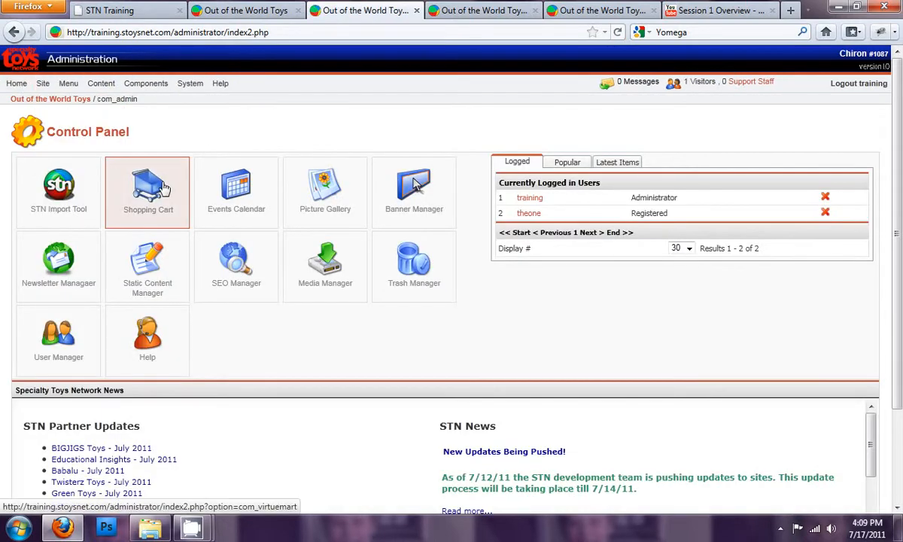
left_click(162, 187)
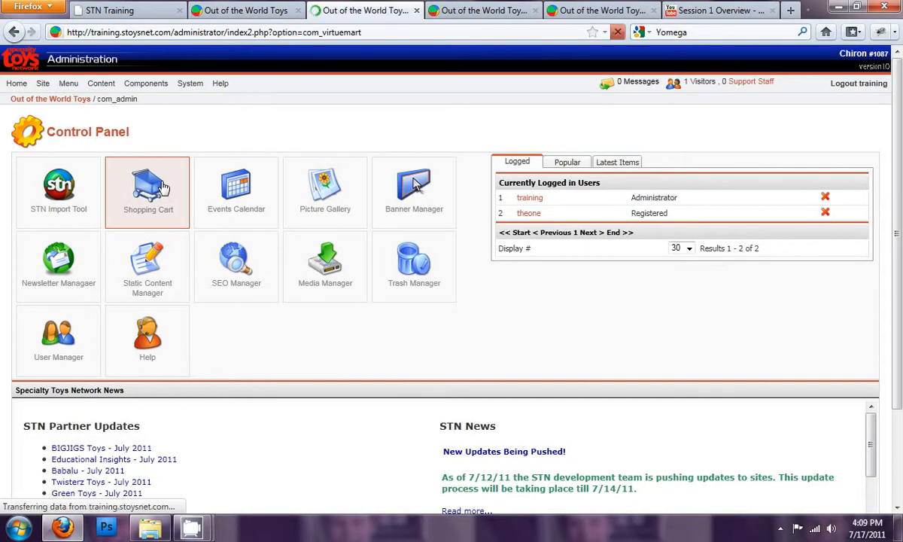
mouse_move(135, 136)
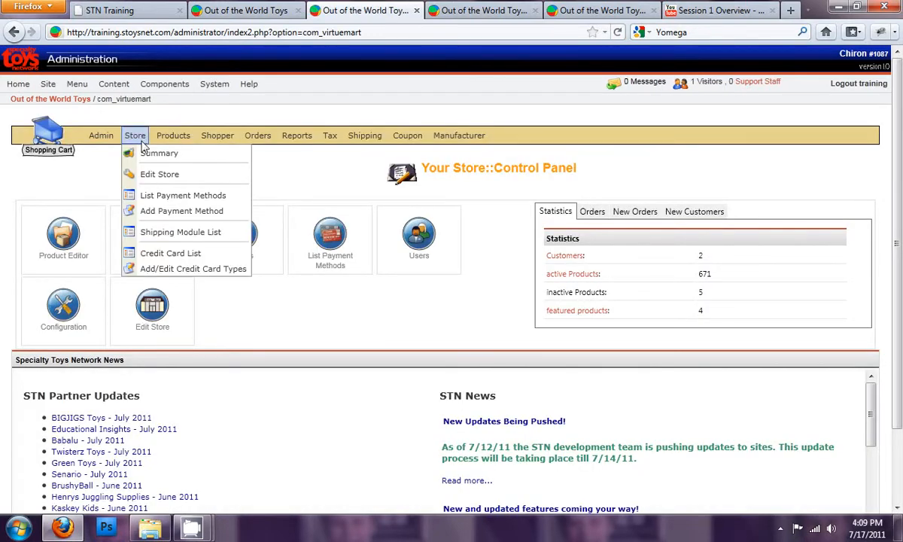
left_click(162, 233)
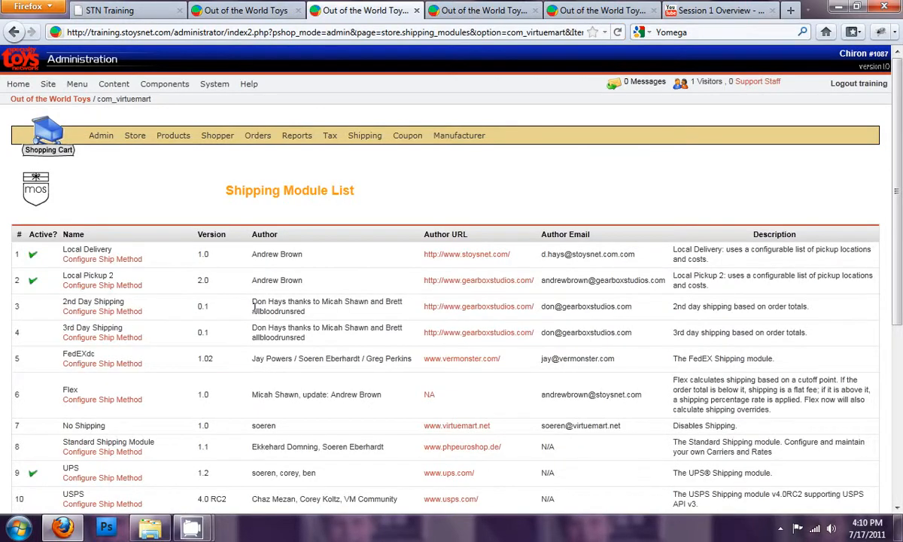
- Open the Local Delivery shipping method's configuration
scroll(254, 306, "down", 4)
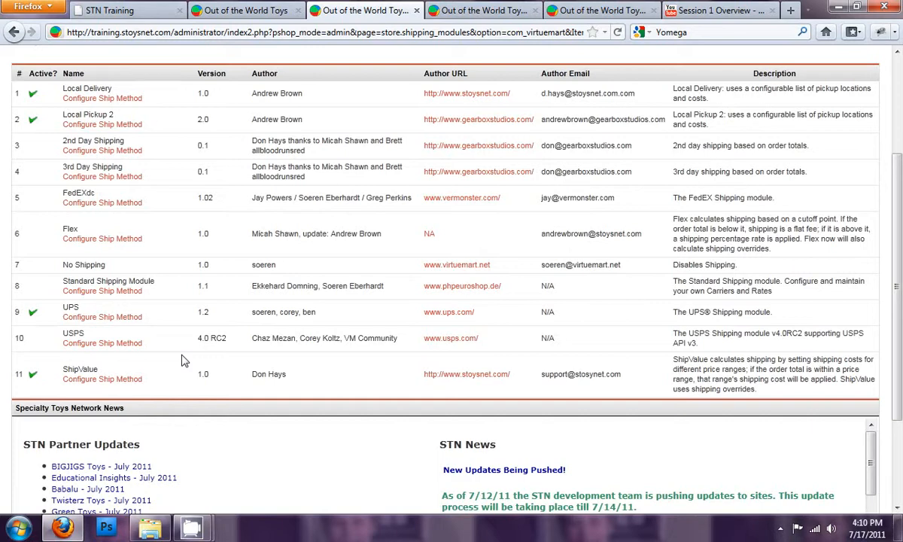
scroll(181, 361, "up", 2)
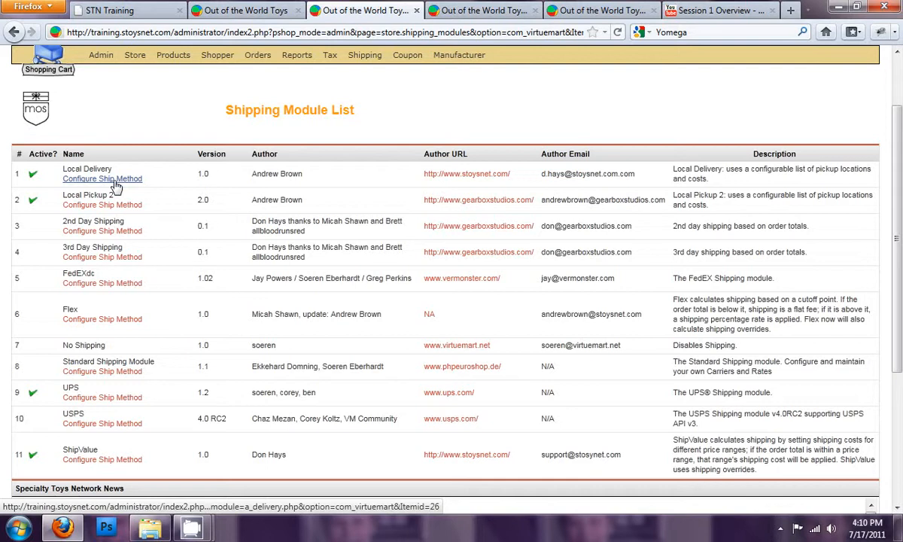
left_click(114, 181)
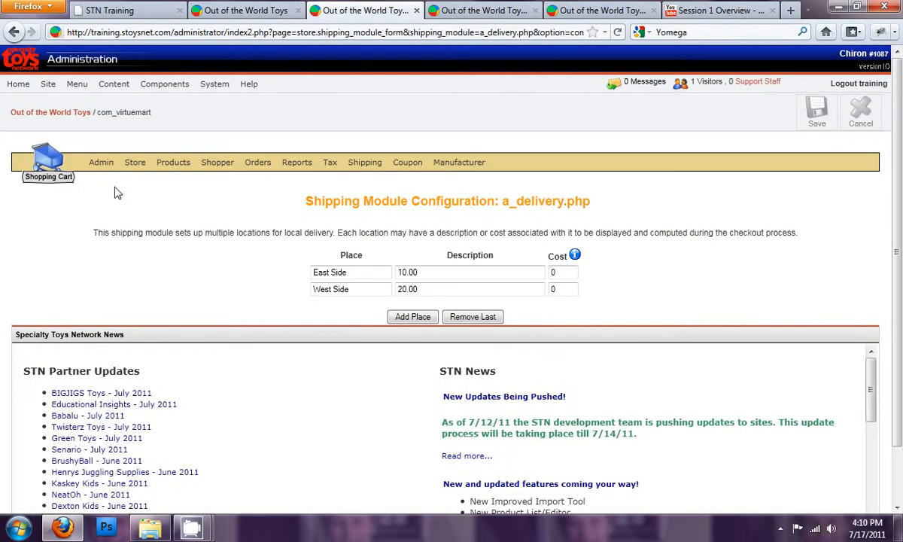
- Copy the East Side and West Side description amounts into their Cost fields, giving 10.00 and 20.00
left_click_drag(416, 272, 365, 271)
key("ctrl+c")
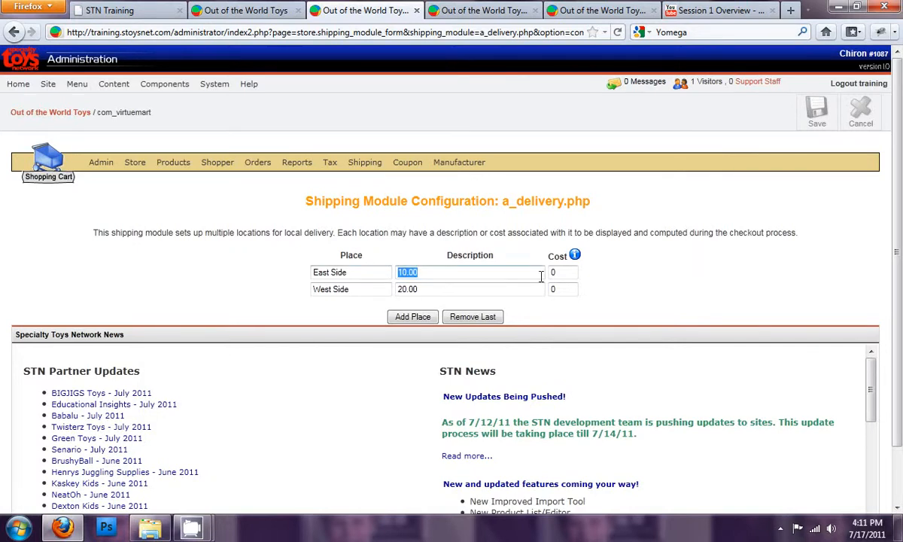
double_click(561, 273)
key("ctrl+v")
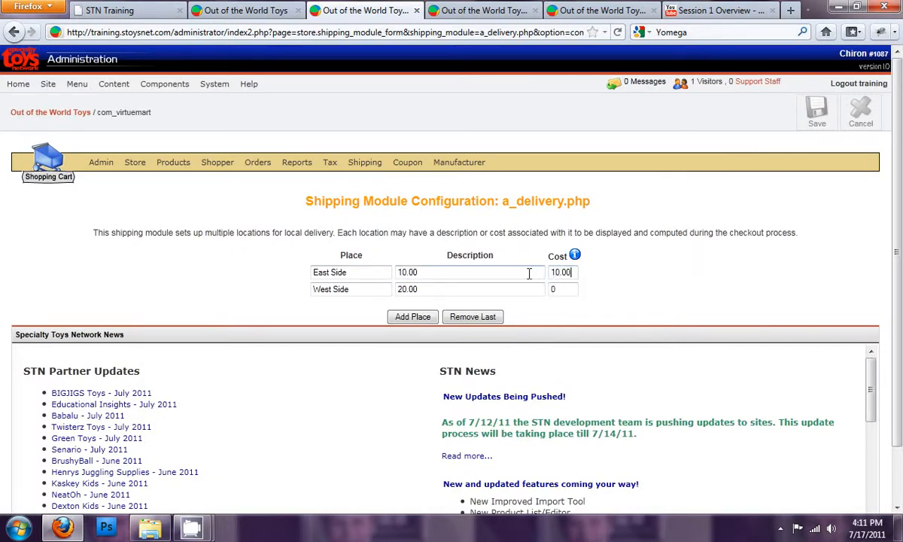
left_click_drag(422, 289, 368, 289)
key("ctrl+c")
double_click(557, 289)
key("ctrl+v")
- Set the East Side and West Side descriptions to 'Within a 10 mile radius'
left_click_drag(460, 274, 388, 280)
type("Within")
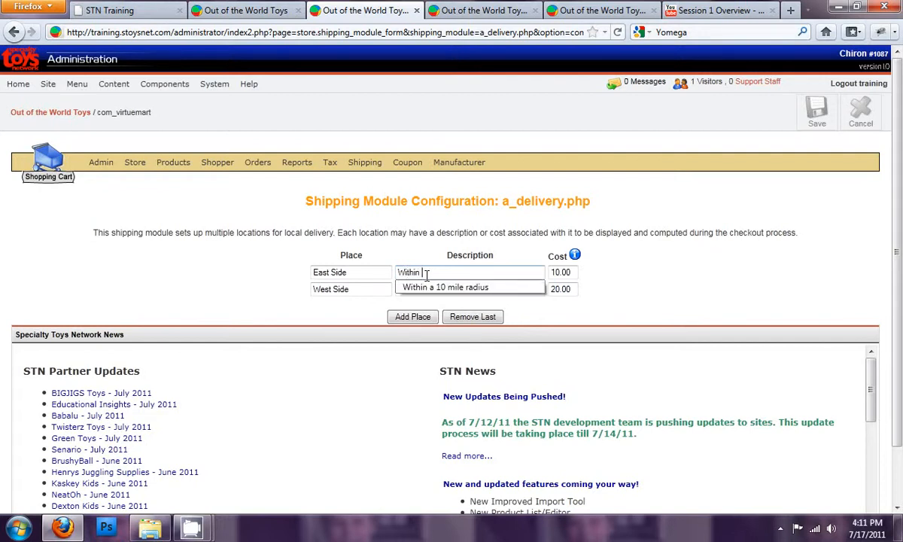
key("Down")
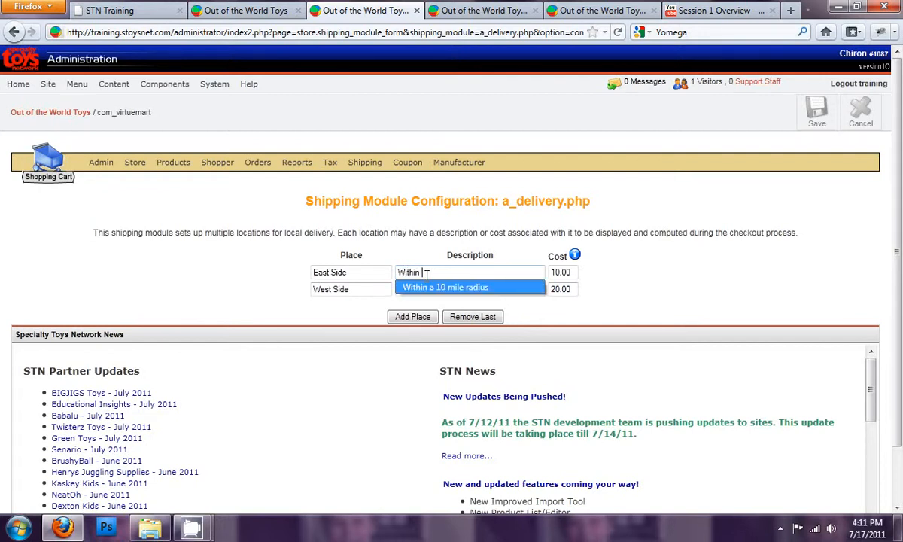
key("Return")
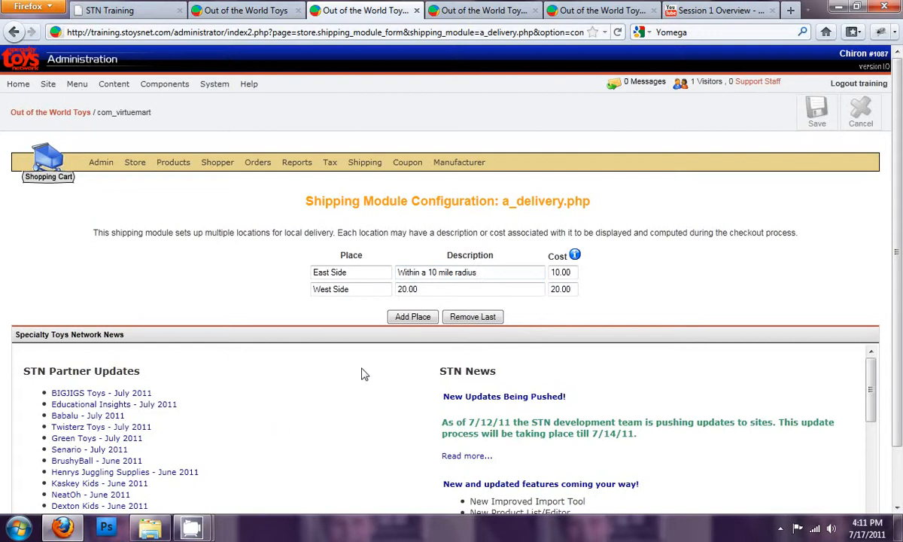
left_click_drag(479, 273, 372, 287)
key("ctrl+v")
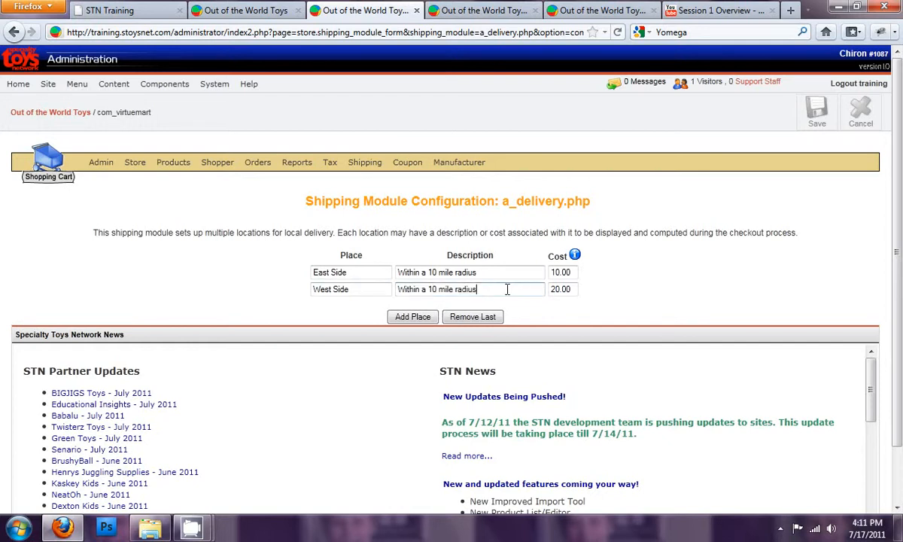
- Add a third delivery place named 'West Side Further Out'
left_click(416, 317)
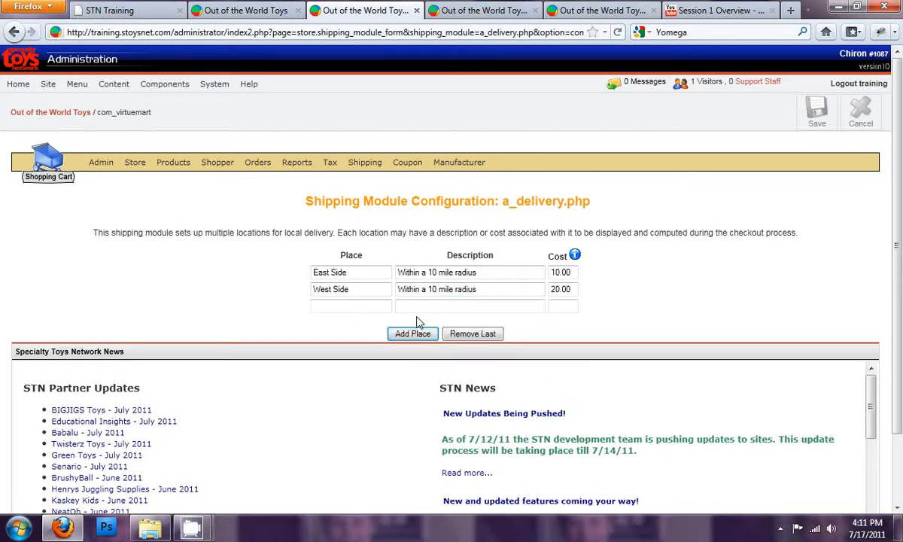
left_click(351, 307)
type("WesiS")
type("ide")
key("BackSpace")
key("BackSpace")
key("BackSpace")
key("BackSpace")
key("BackSpace")
key("BackSpace")
key("Down")
key("Return")
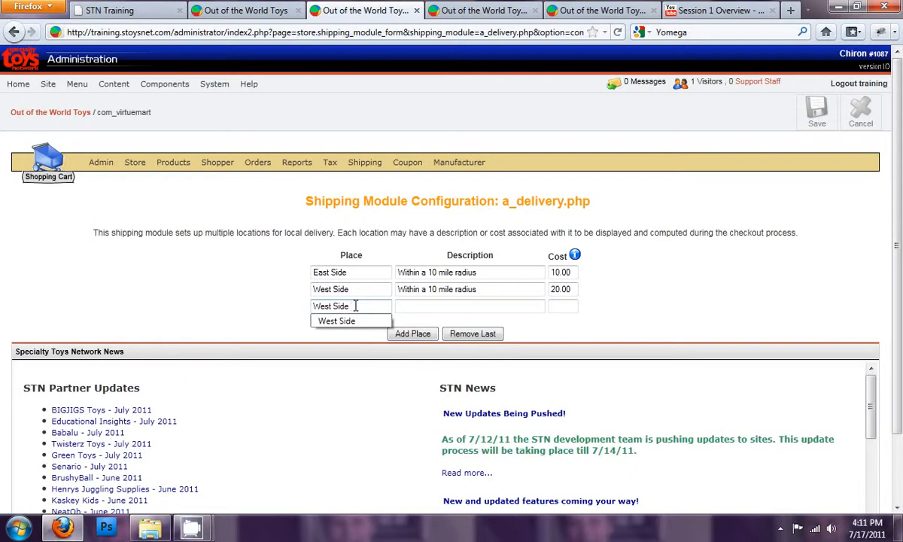
type("F")
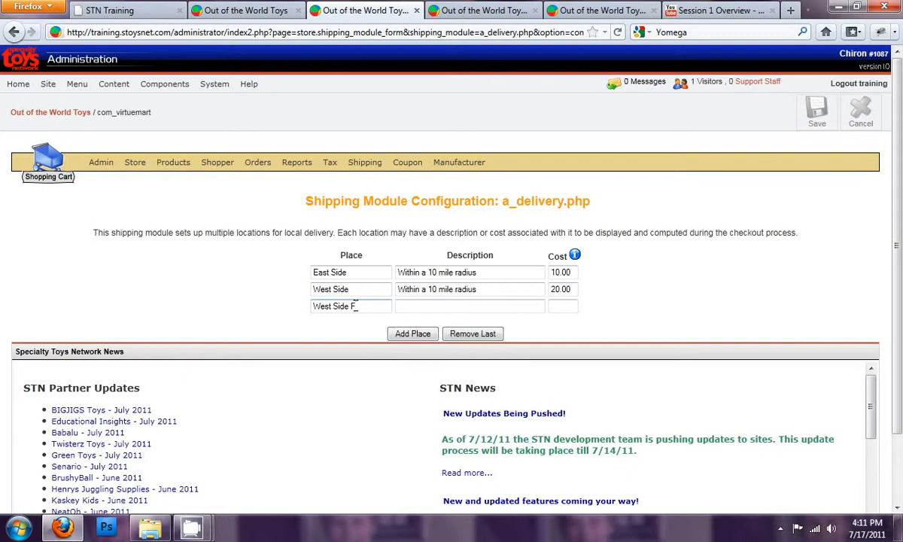
type("urther Out")
- Set the new place's description to 'Within a 30 mile radius'
left_click(470, 304)
type("wt")
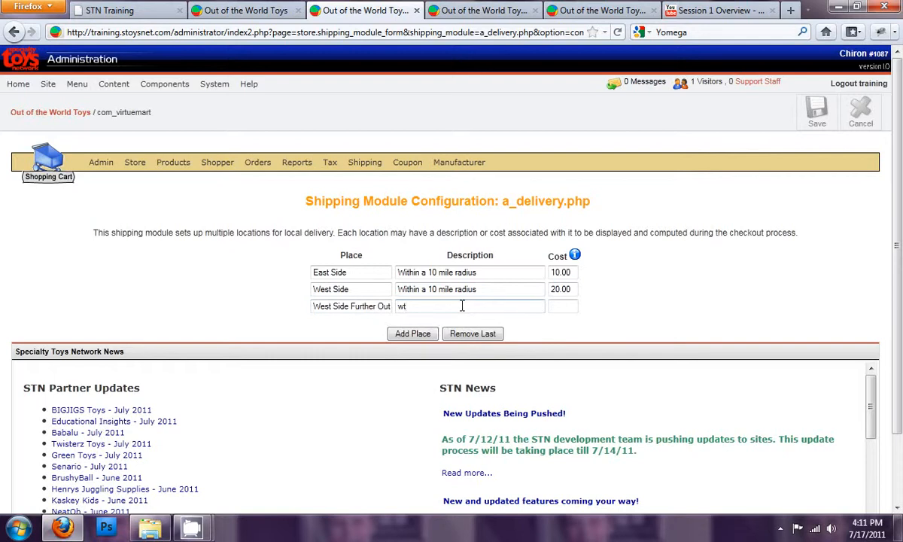
key("BackSpace")
type("it")
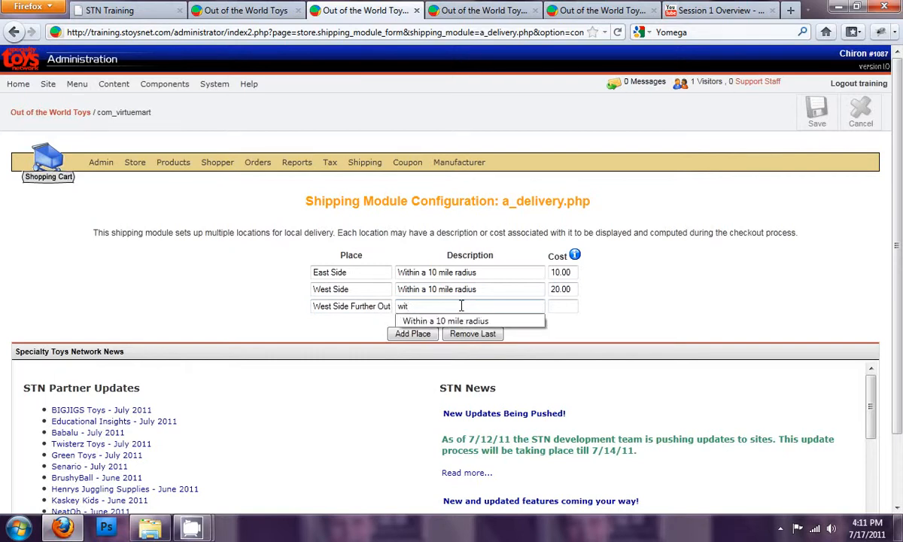
left_click(443, 321)
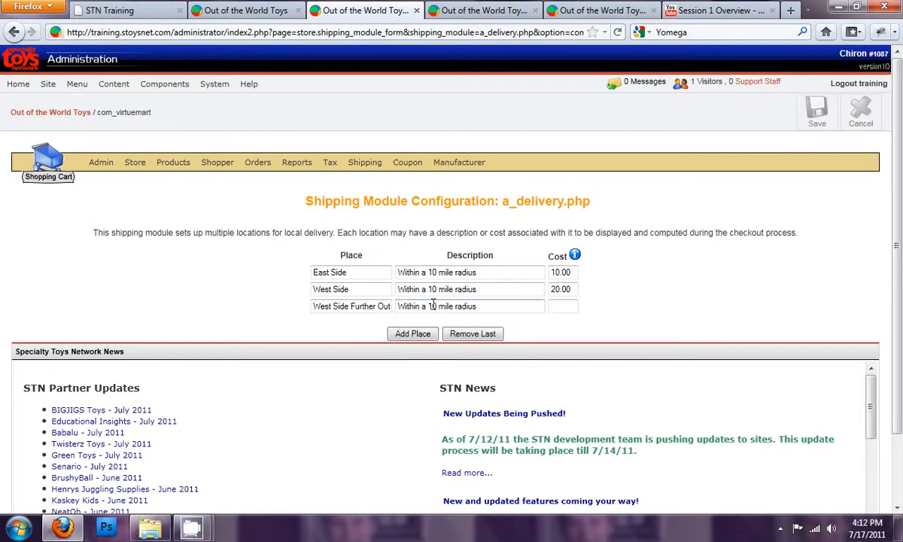
left_click(433, 306)
key("BackSpace")
type("3")
- Set the new place's cost to 30.00 and save the Local Delivery configuration
left_click(560, 304)
type("30.00")
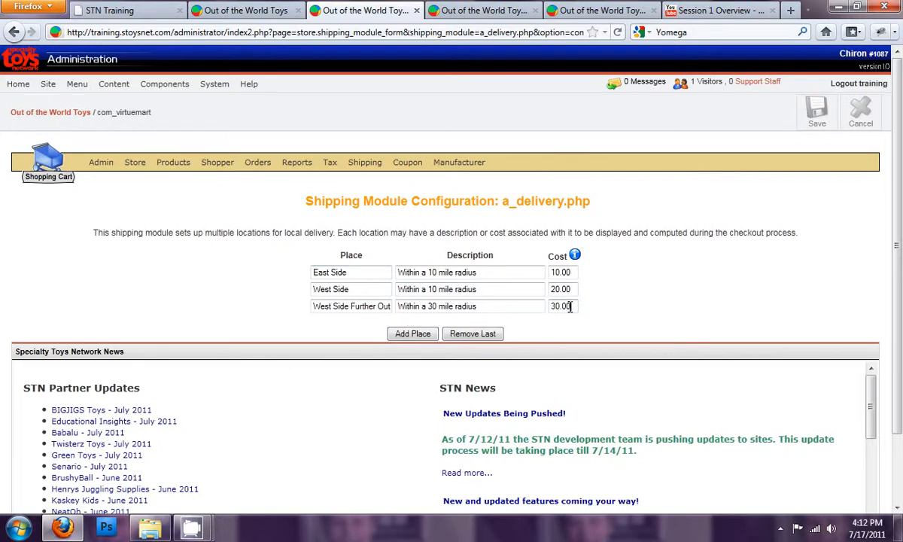
left_click(818, 113)
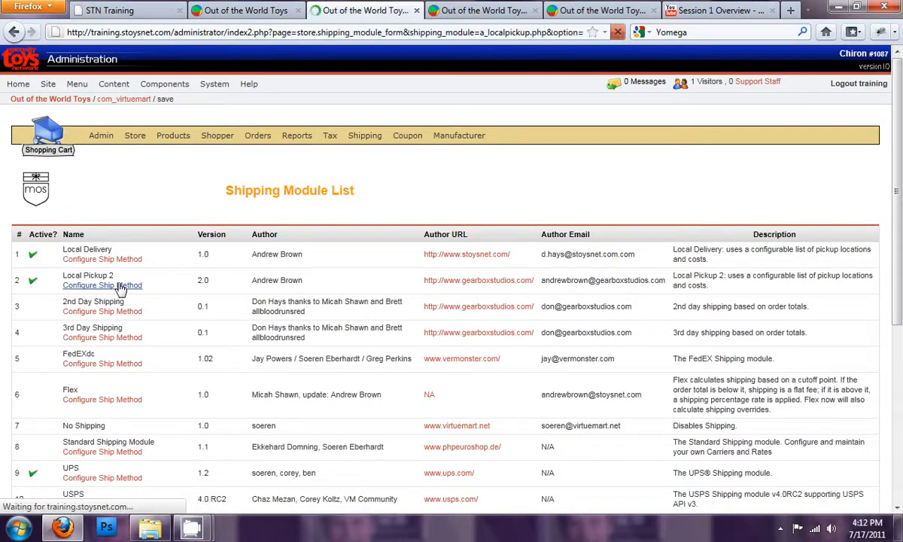
- Edit the Local Pickup 2 heading so it ends with 'at one of our locations!'
scroll(123, 289, "down", 1)
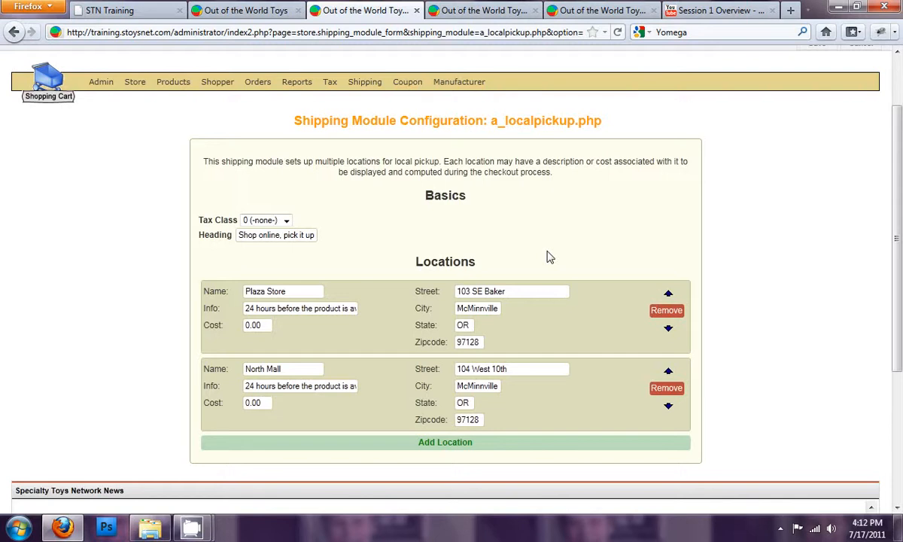
left_click(303, 292)
left_click(268, 325)
left_click(312, 293)
left_click(307, 367)
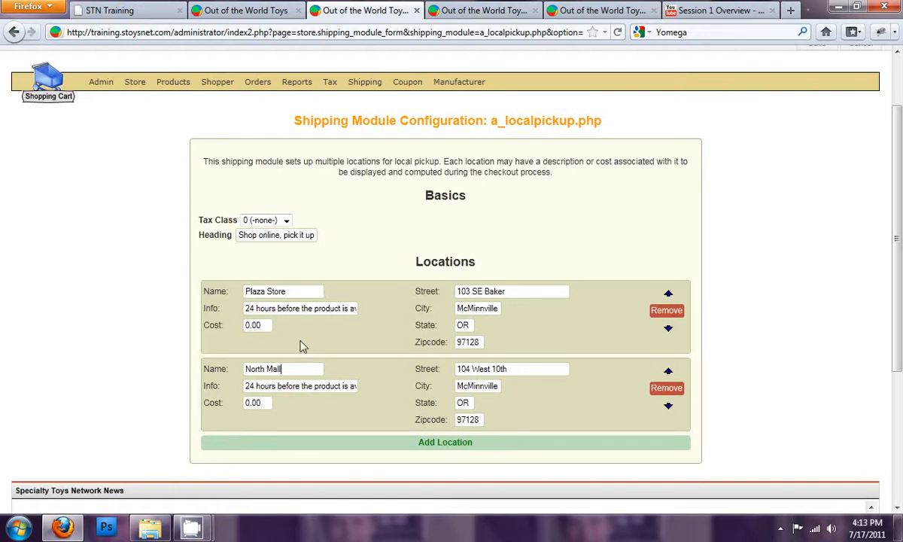
triple_click(303, 237)
double_click(269, 234)
left_click_drag(311, 235, 323, 235)
left_click(288, 239)
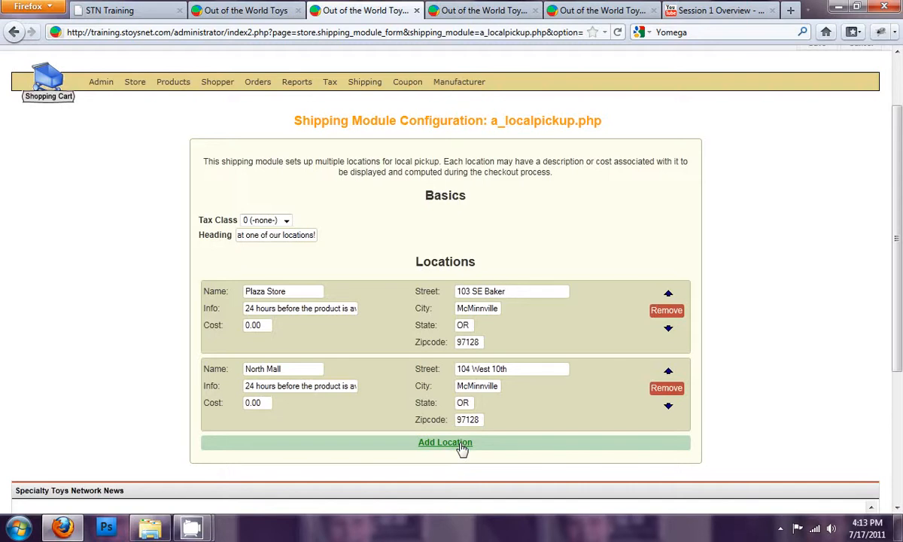
- Save the Local Pickup 2 configuration
left_click_drag(261, 325, 217, 302)
scroll(541, 278, "up", 2)
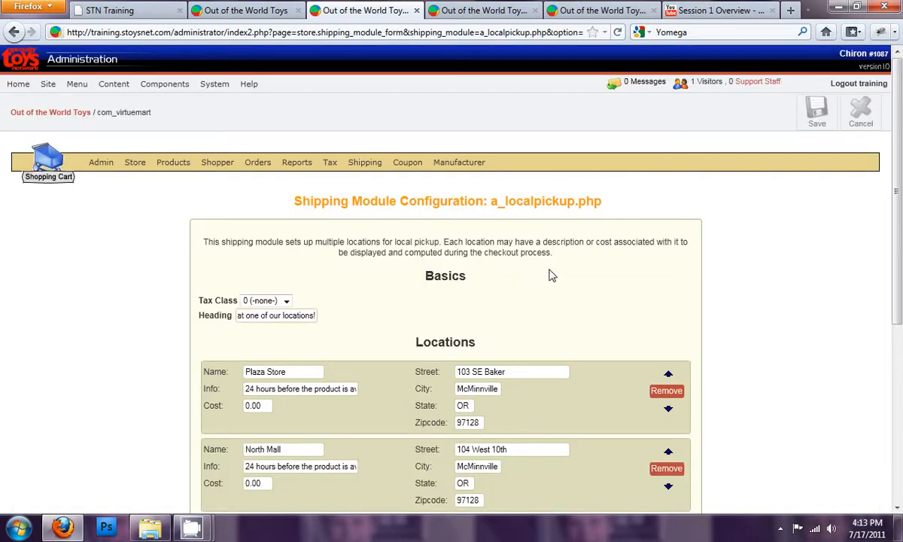
left_click(817, 113)
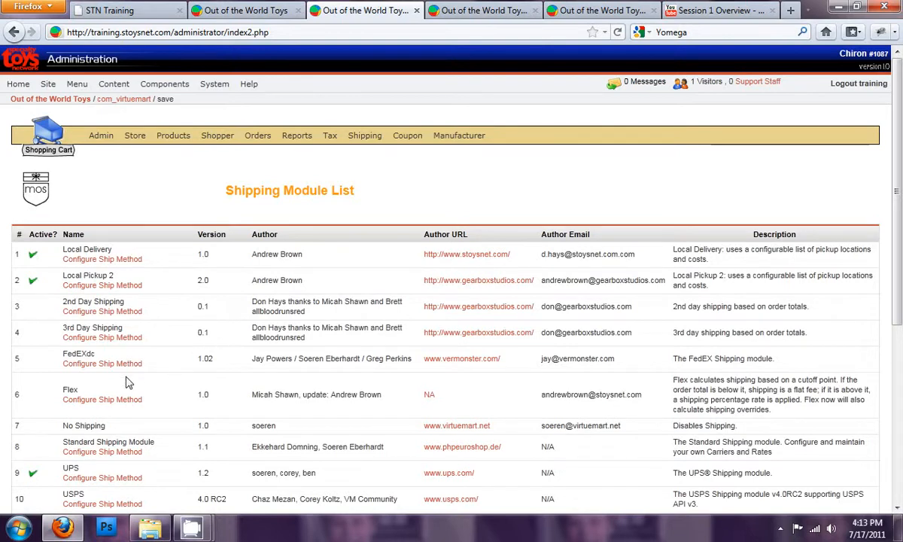
- Open the ShipValue shipping method's configuration from the module list
scroll(128, 383, "down", 2)
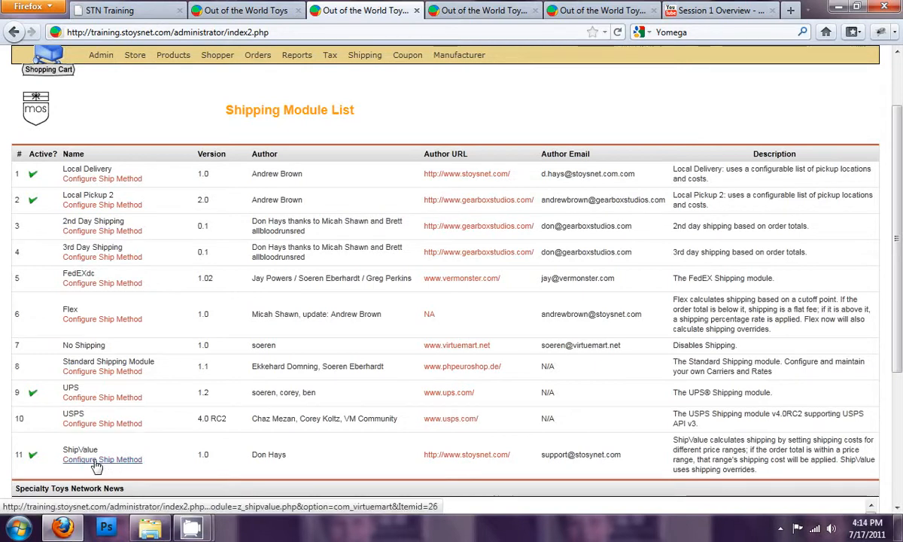
left_click_drag(64, 220, 96, 218)
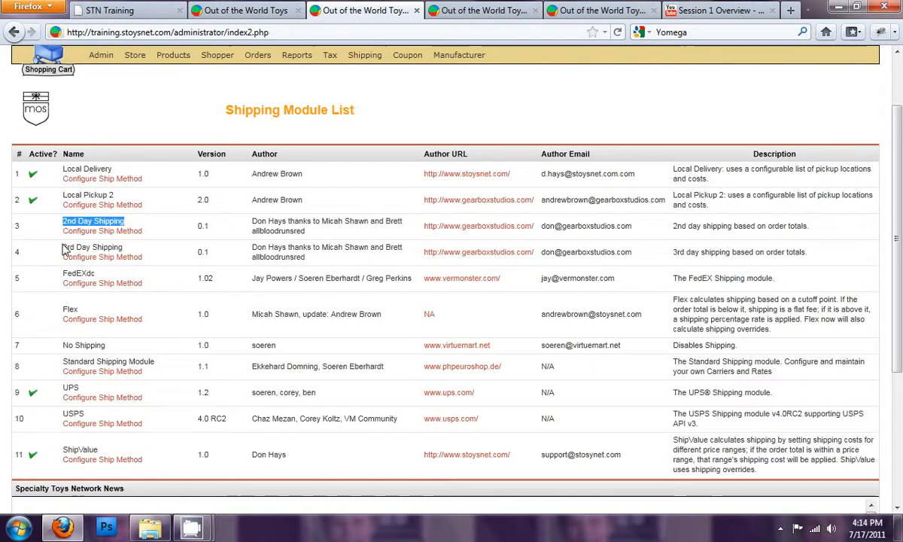
left_click_drag(63, 247, 72, 244)
left_click_drag(125, 221, 93, 221)
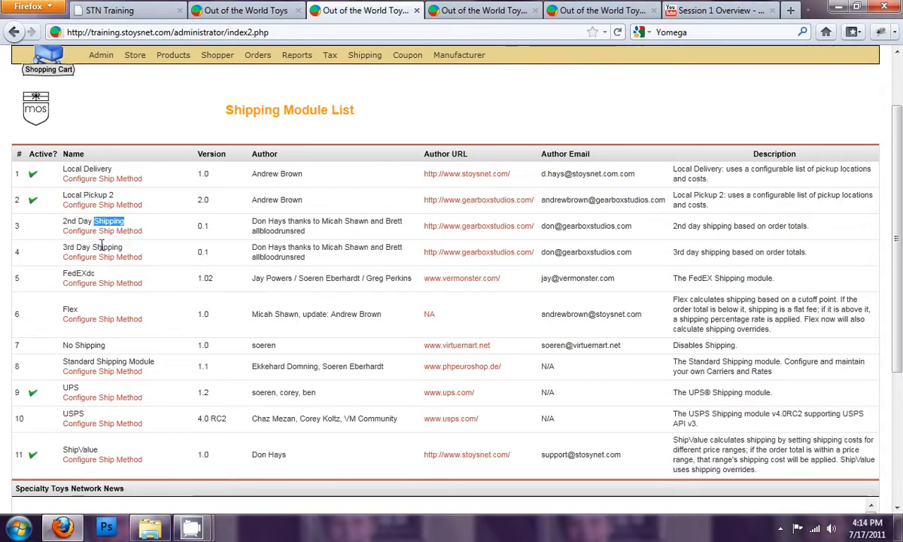
double_click(91, 451)
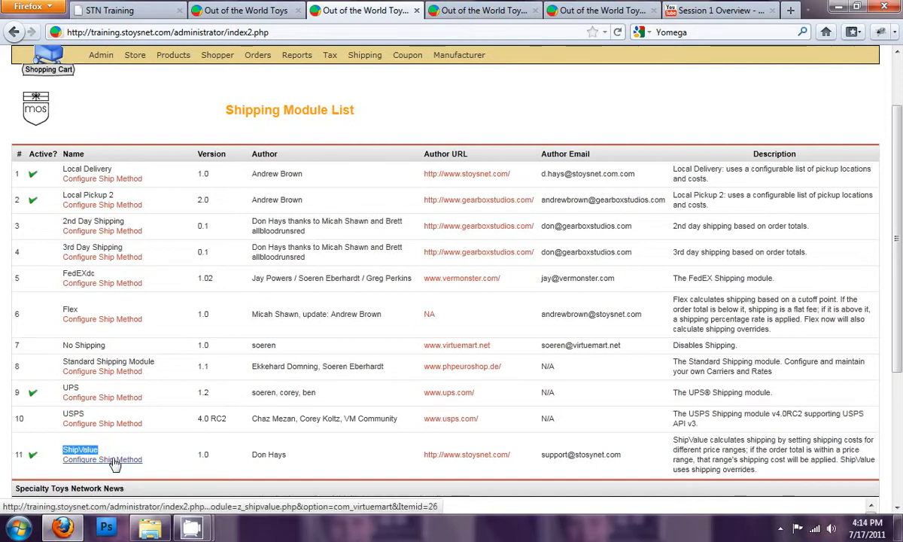
left_click(113, 461)
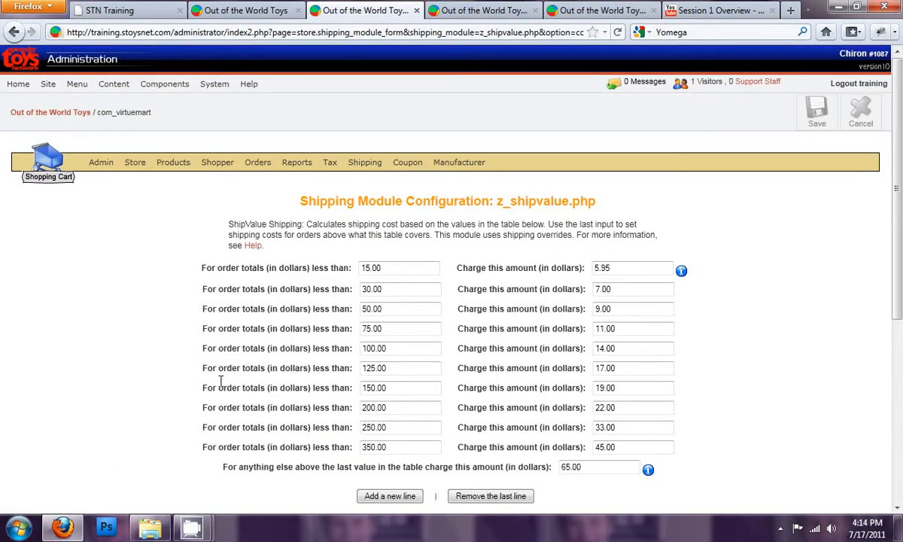
- Examine the ShipValue order-total thresholds and charges in the rate table
left_click(393, 265)
scroll(376, 301, "down", 2)
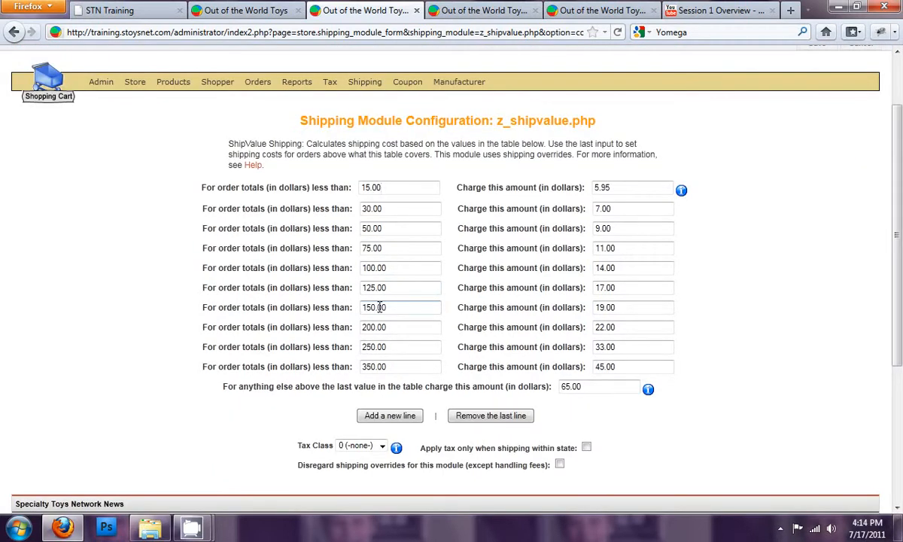
double_click(385, 187)
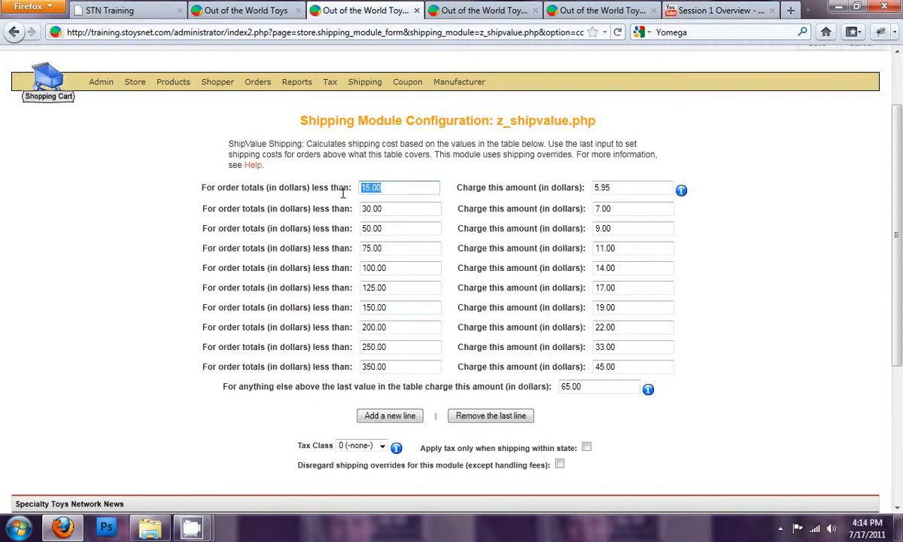
left_click(619, 187)
double_click(619, 188)
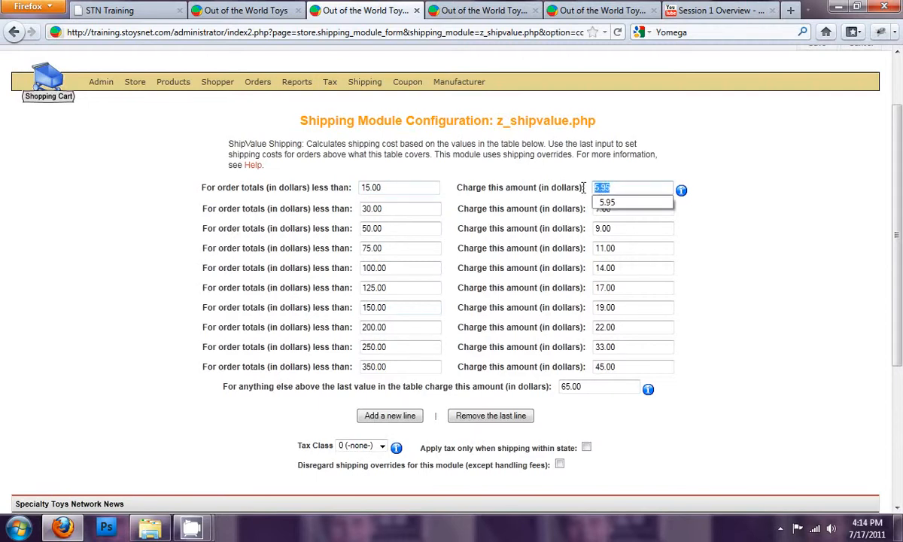
left_click(716, 187)
mouse_move(682, 191)
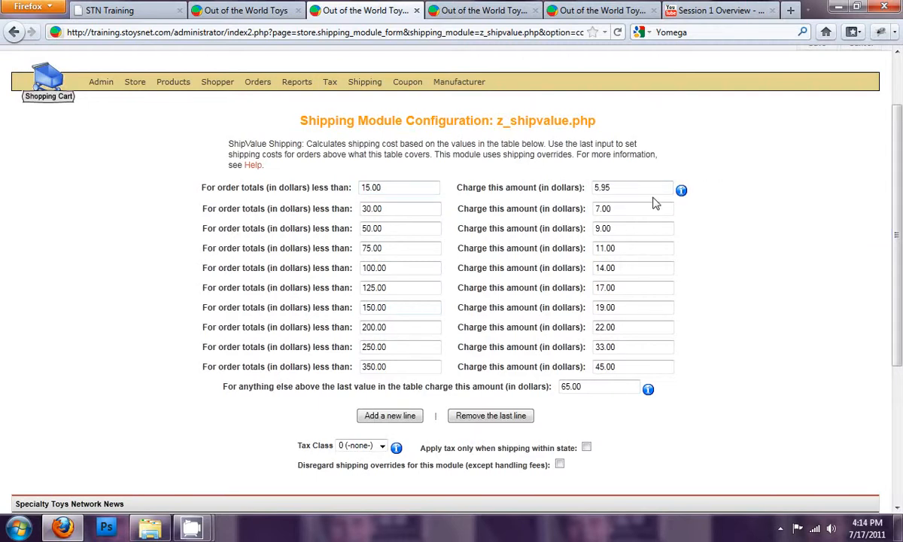
double_click(388, 208)
left_click(391, 187)
left_click_drag(614, 208, 574, 208)
left_click(410, 229)
left_click_drag(359, 388, 335, 368)
left_click(402, 386)
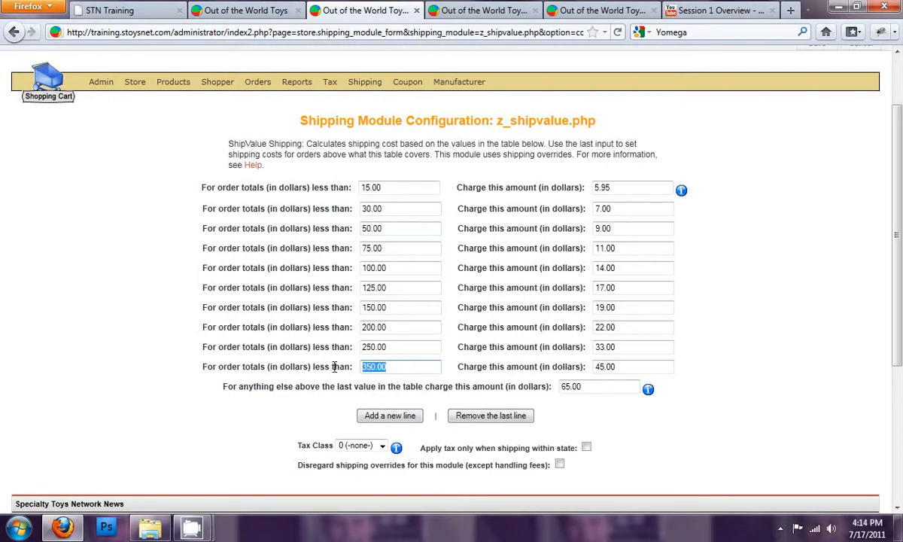
- Try setting the charge for orders above the table to 0.00, then restore it to 65.00
left_click(399, 389)
left_click_drag(587, 389, 527, 384)
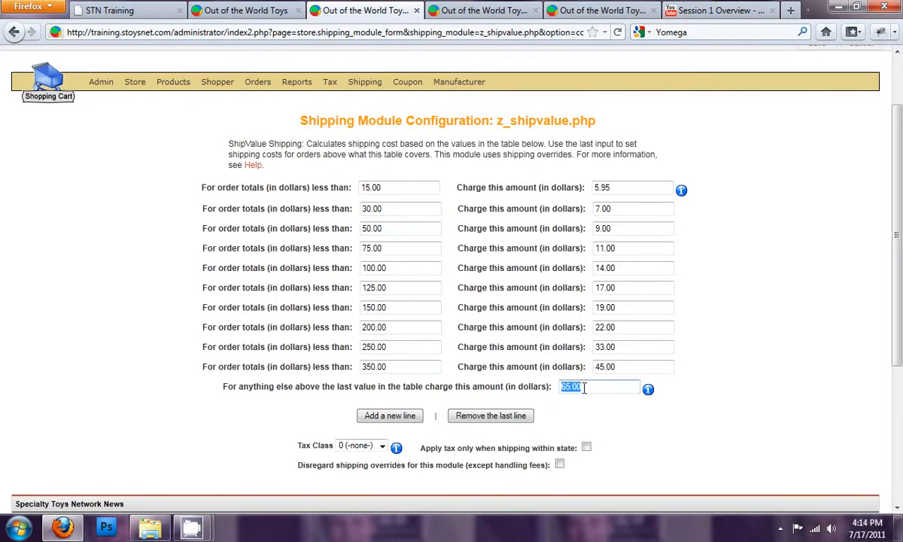
type("0.00")
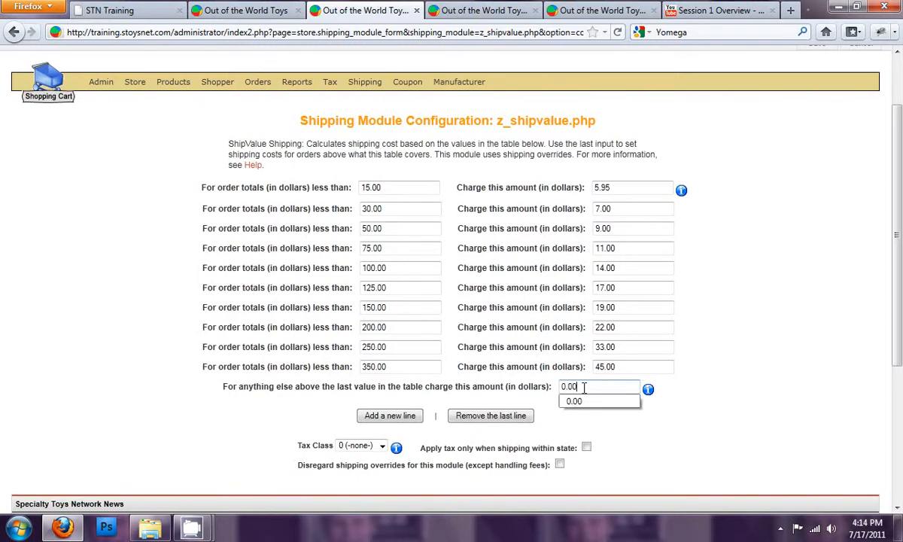
left_click(411, 367)
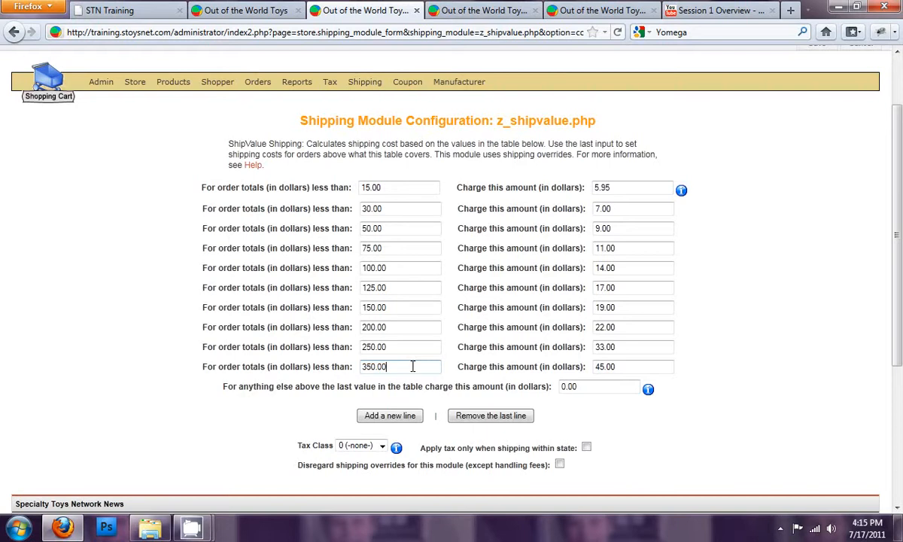
left_click_drag(591, 385, 493, 385)
type("65.00")
- Save the ShipValue shipping configuration
scroll(708, 298, "down", 2)
scroll(713, 271, "up", 4)
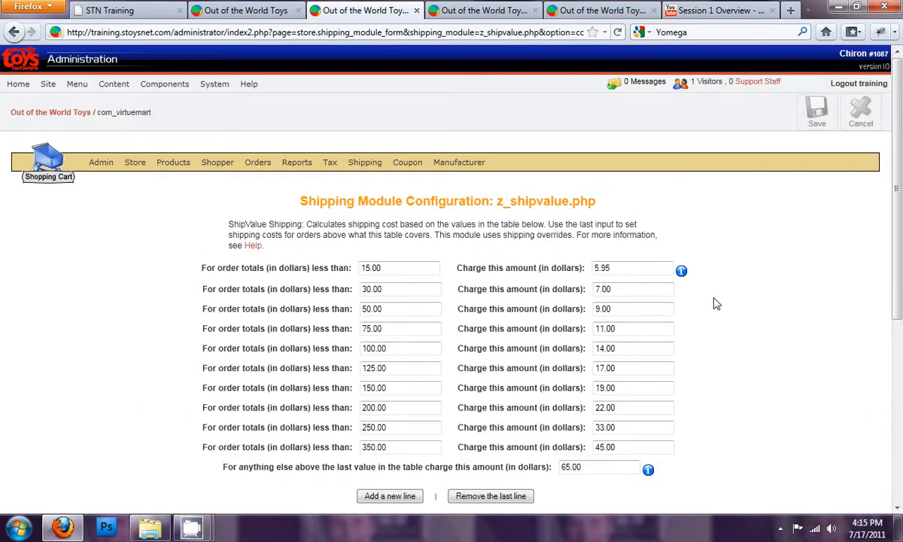
left_click(813, 119)
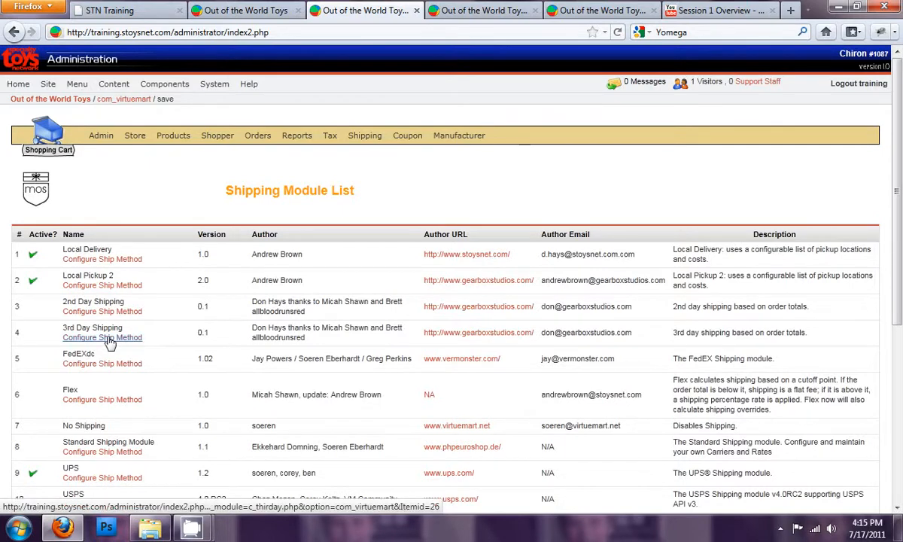
- Open the 3rd Day Shipping method's configuration from the module list
left_click(109, 337)
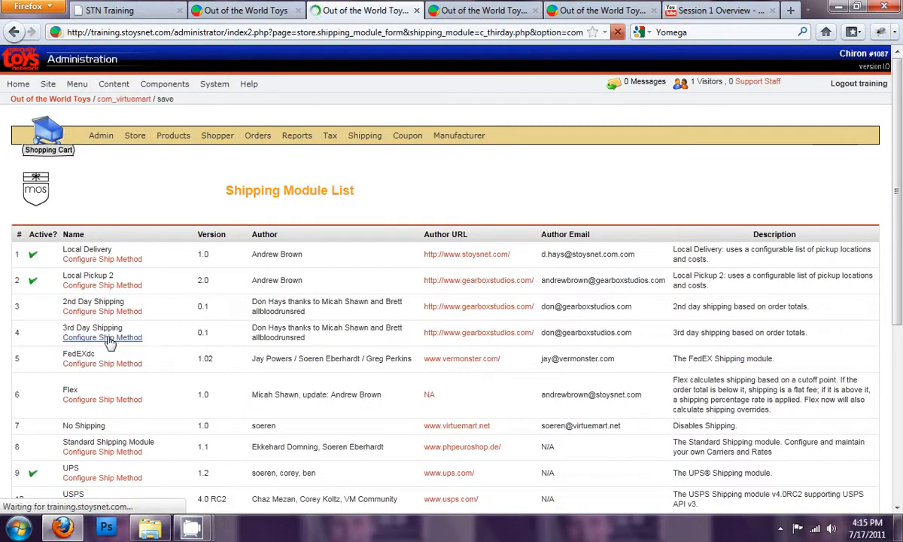
left_click(421, 270)
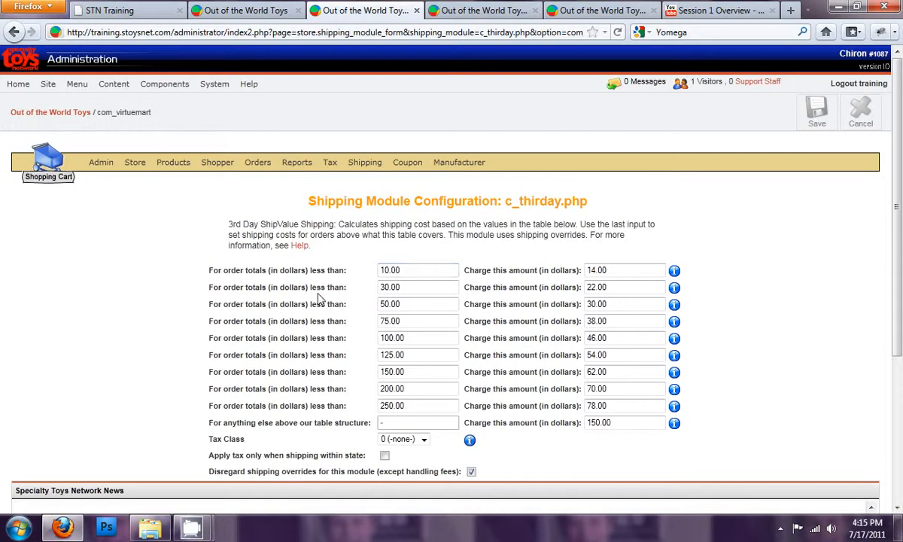
scroll(320, 288, "down", 2)
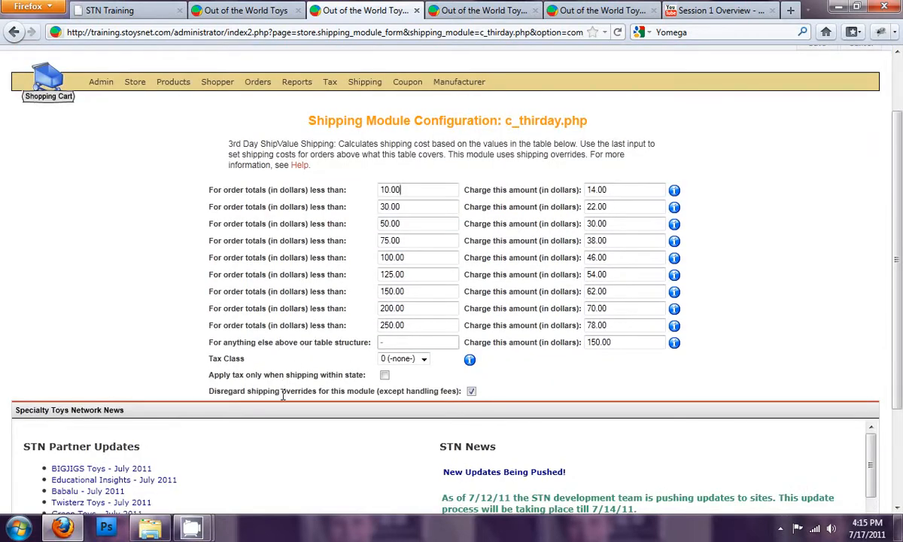
- Examine the option to disregard shipping overrides for this module except handling fees
left_click_drag(210, 391, 458, 392)
left_click(454, 396)
left_click_drag(247, 391, 370, 391)
left_click(407, 397)
left_click_drag(456, 391, 376, 396)
double_click(369, 392)
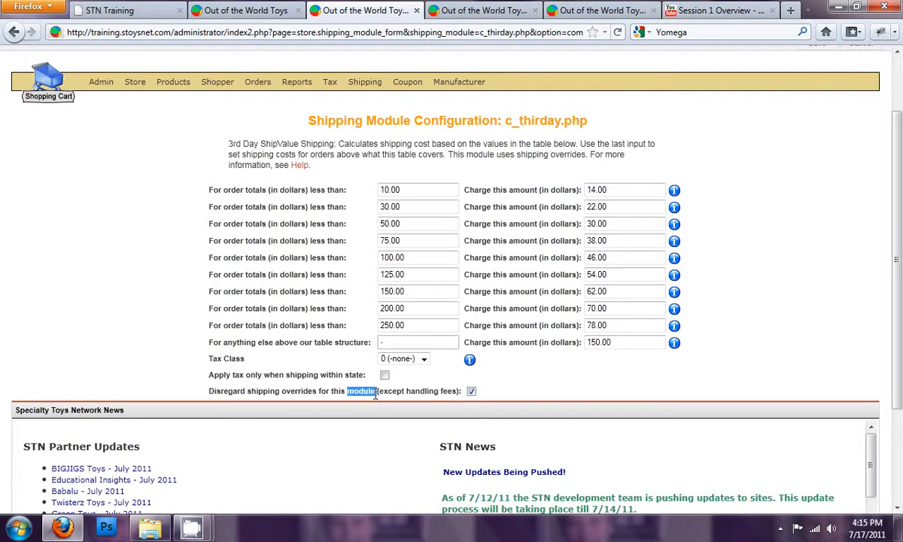
left_click(425, 387)
- Switch to the Train Table With Drawers product and view its enlarged image
left_click(475, 13)
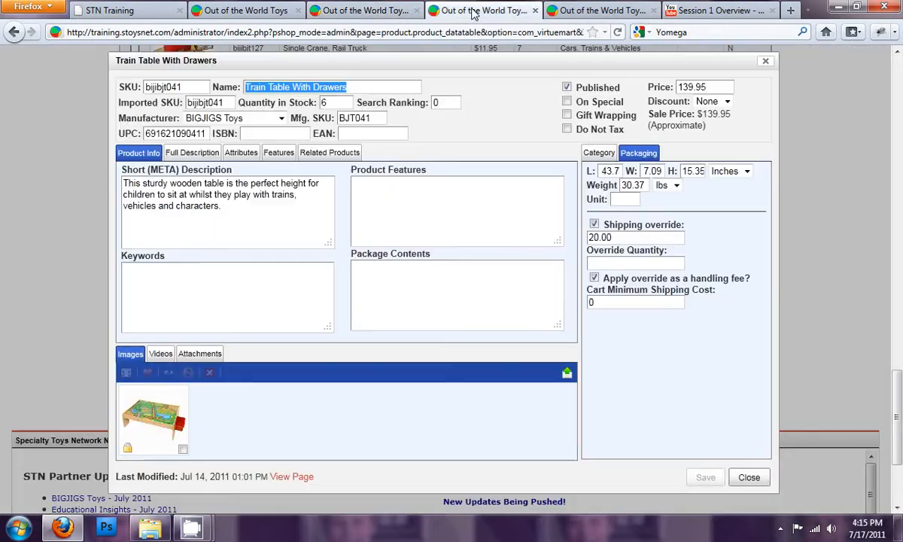
left_click_drag(352, 84, 228, 82)
left_click(147, 400)
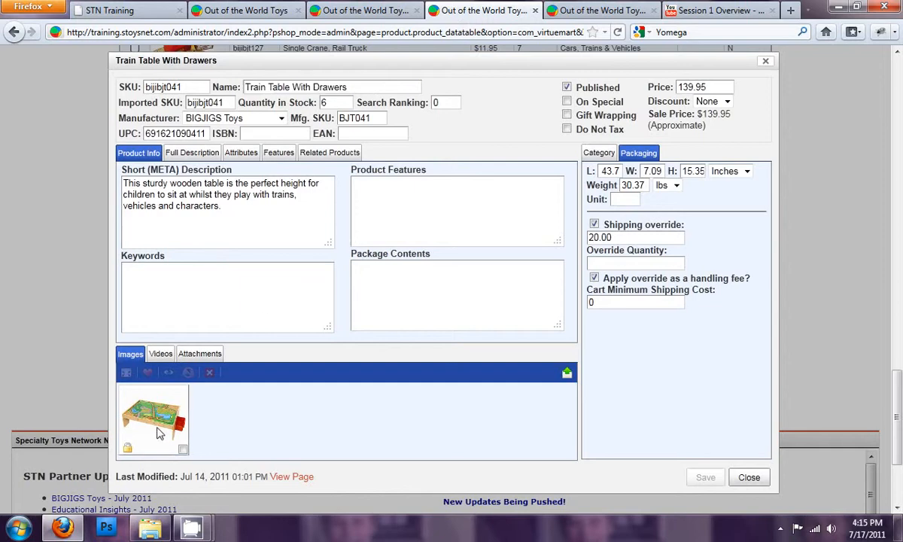
left_click(126, 373)
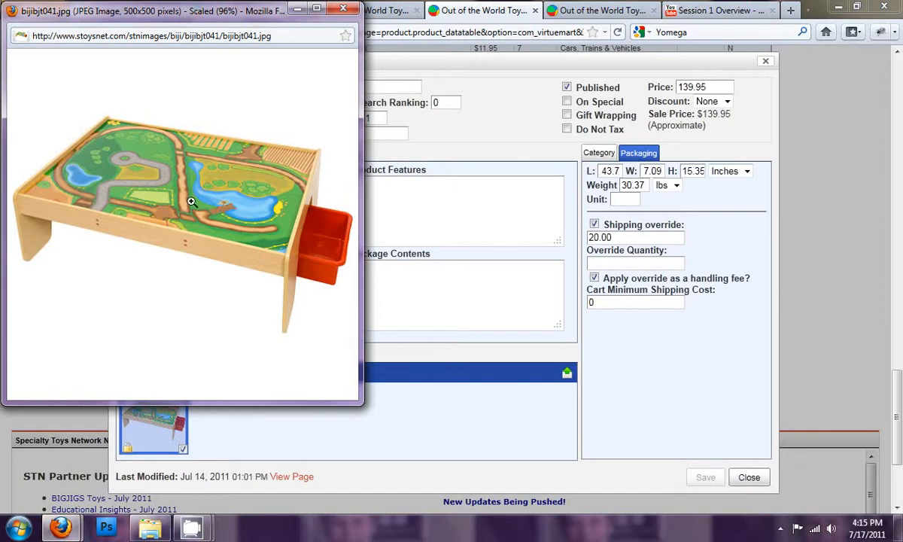
left_click(341, 9)
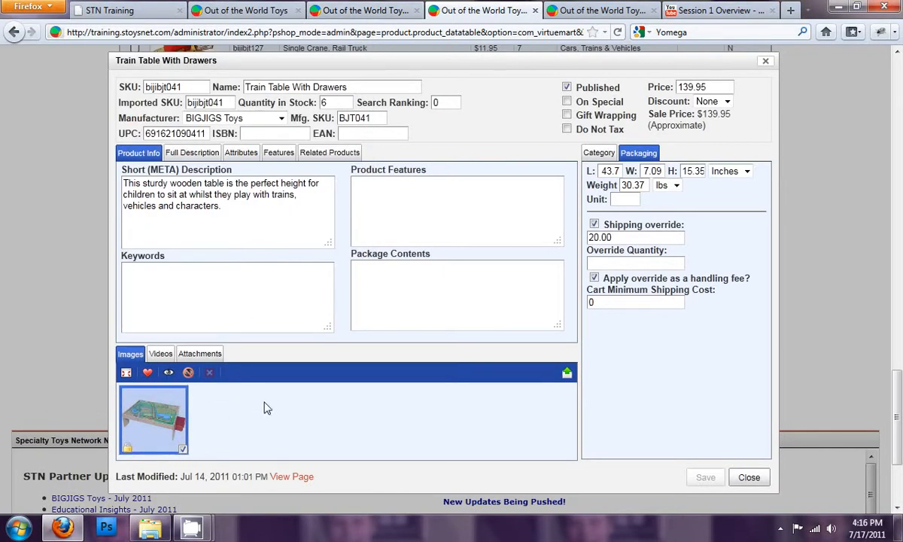
- Uncheck the product's option to apply the shipping override as a handling fee
double_click(628, 238)
left_click(631, 235)
left_click_drag(625, 237, 572, 241)
left_click(594, 277)
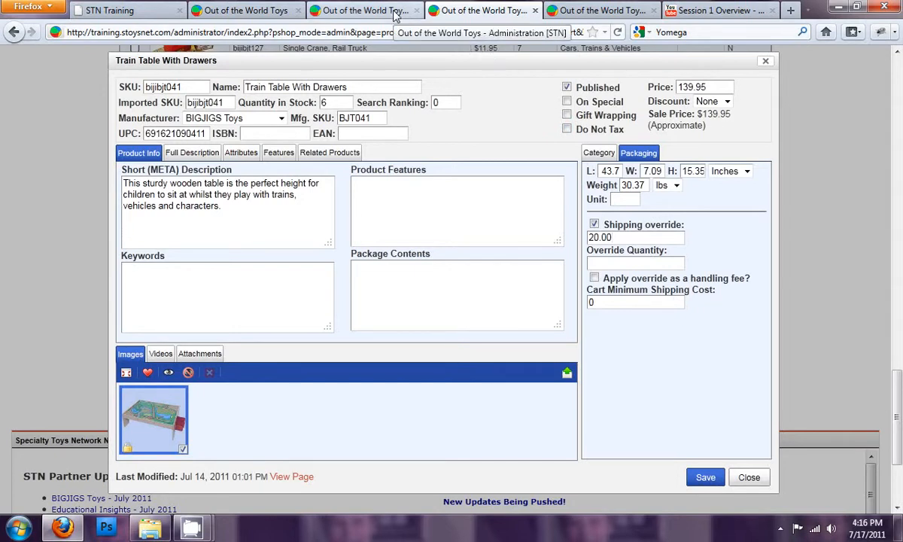
- Compare the 3rd Day disregard-overrides option with the product's shipping override and price
left_click(361, 10)
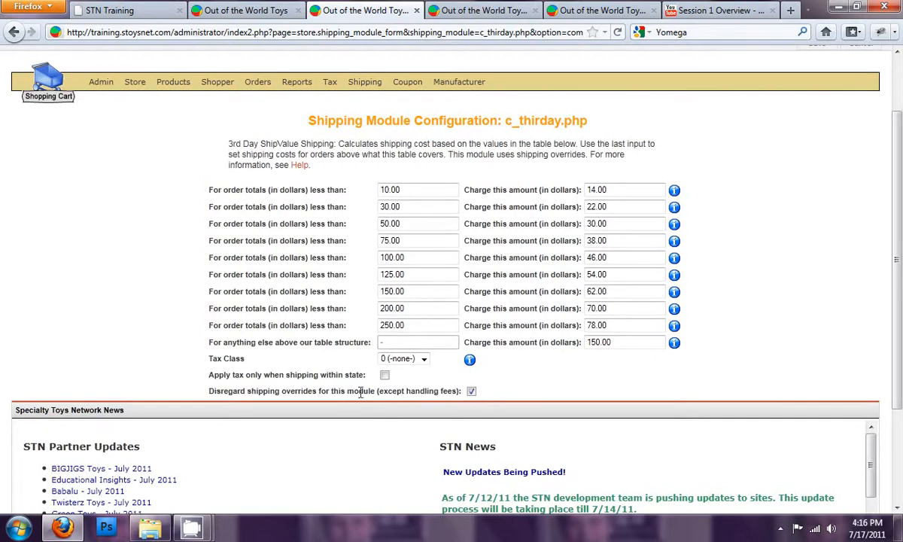
double_click(423, 390)
left_click(455, 391)
left_click(482, 11)
left_click(619, 237)
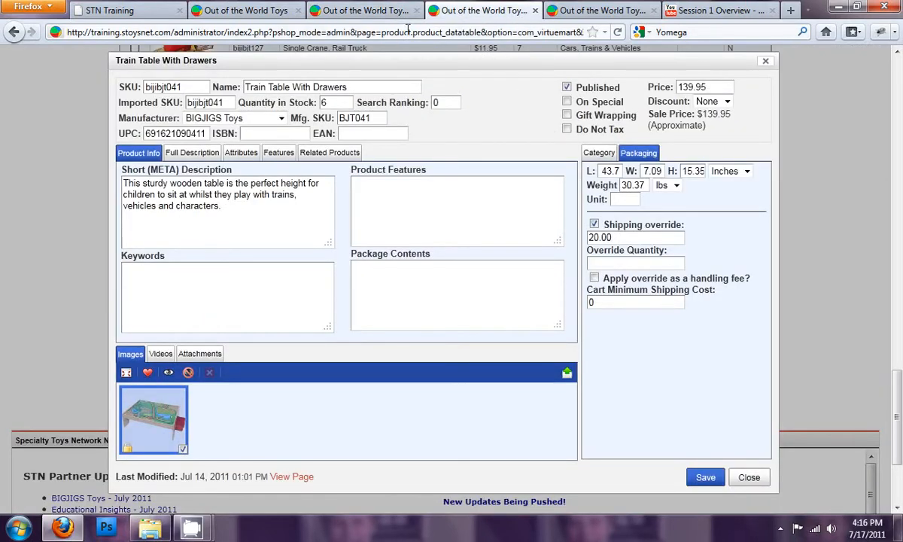
left_click(363, 11)
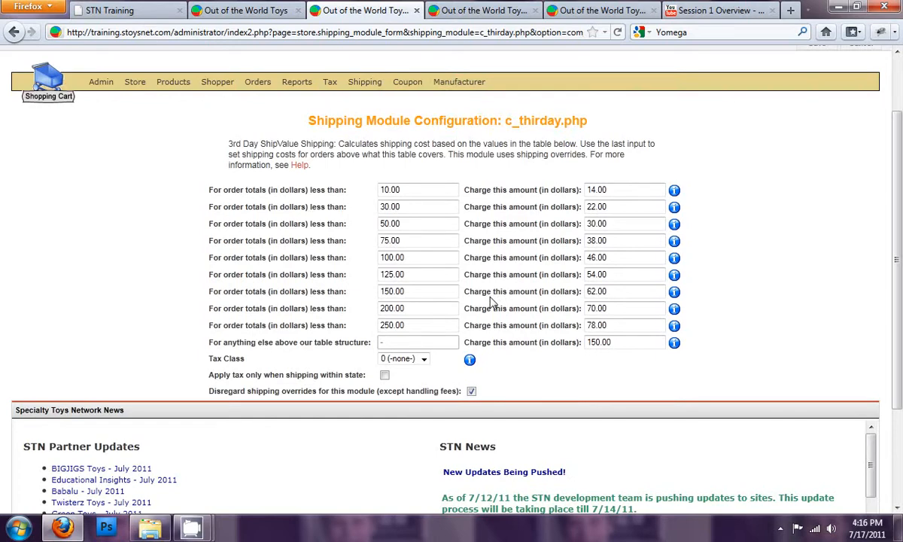
left_click(509, 10)
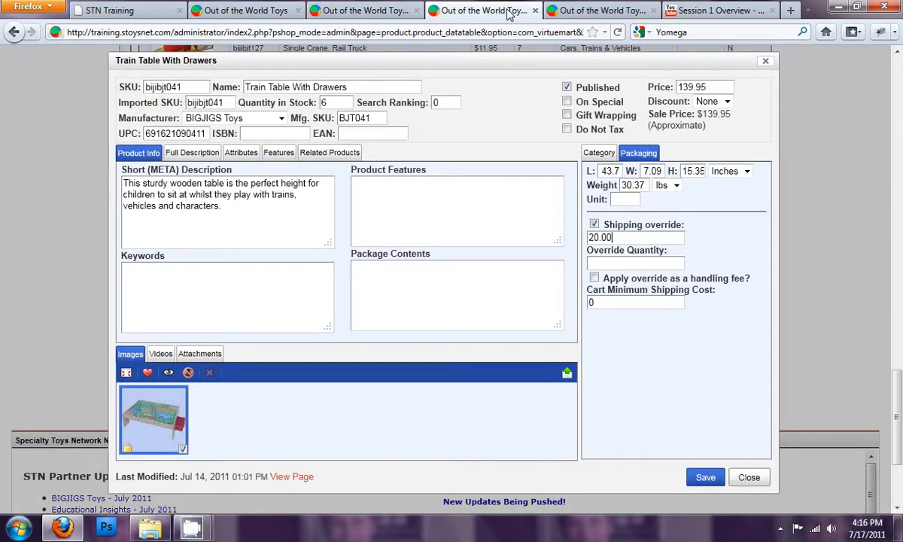
left_click_drag(708, 87, 629, 83)
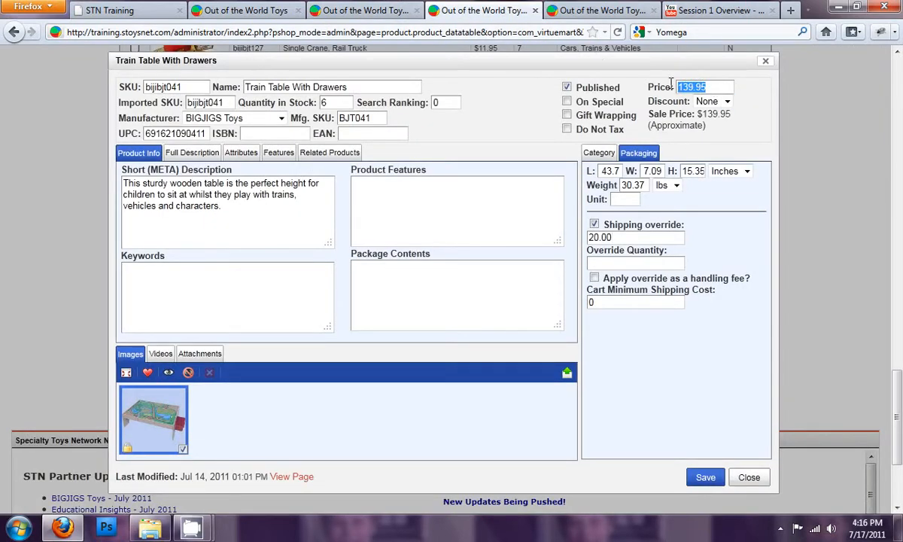
left_click(396, 13)
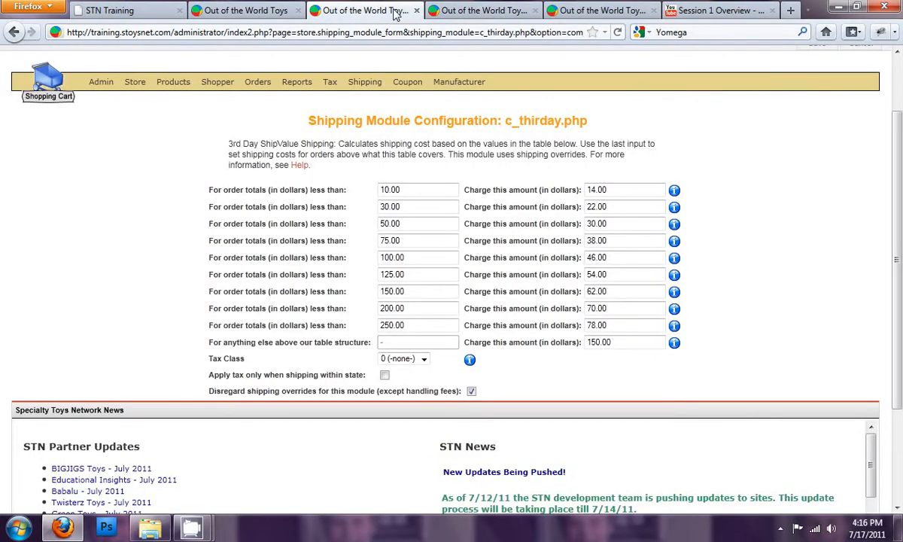
- Review the 3rd Day rate table and the disregard-overrides wording again
left_click(423, 291)
key("Tab")
left_click(530, 126)
left_click(508, 14)
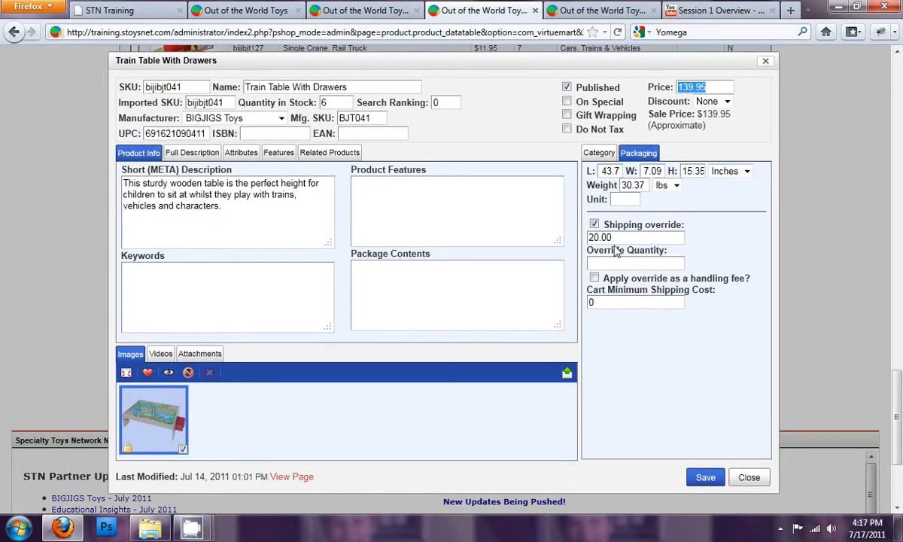
left_click(399, 15)
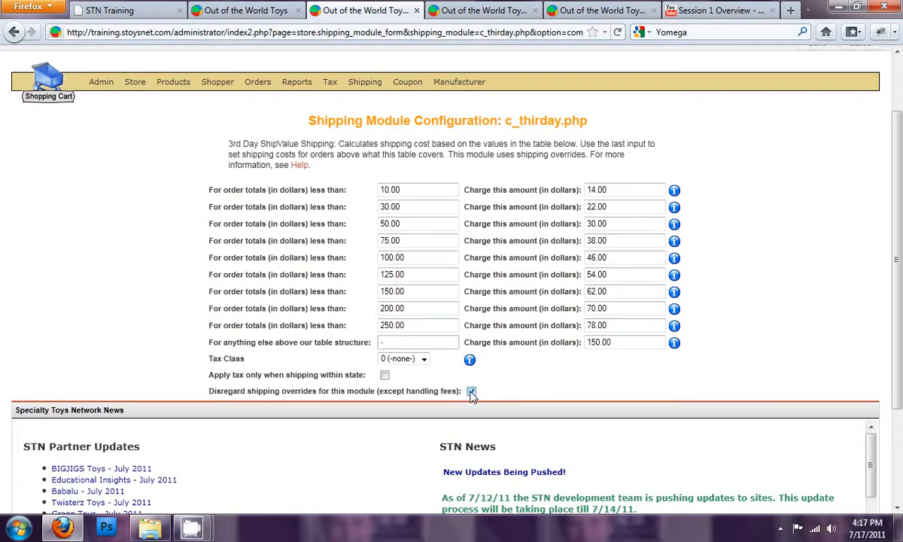
left_click_drag(620, 292, 554, 292)
left_click(627, 292)
left_click_drag(380, 391, 455, 390)
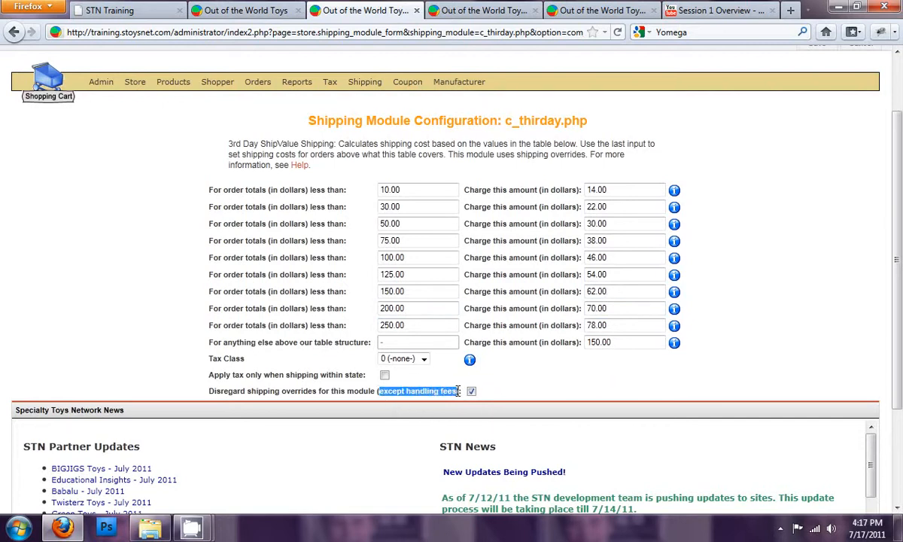
- Re-check the product's option to apply the shipping override as a handling fee
left_click(494, 13)
left_click(621, 238)
left_click_drag(619, 237, 568, 239)
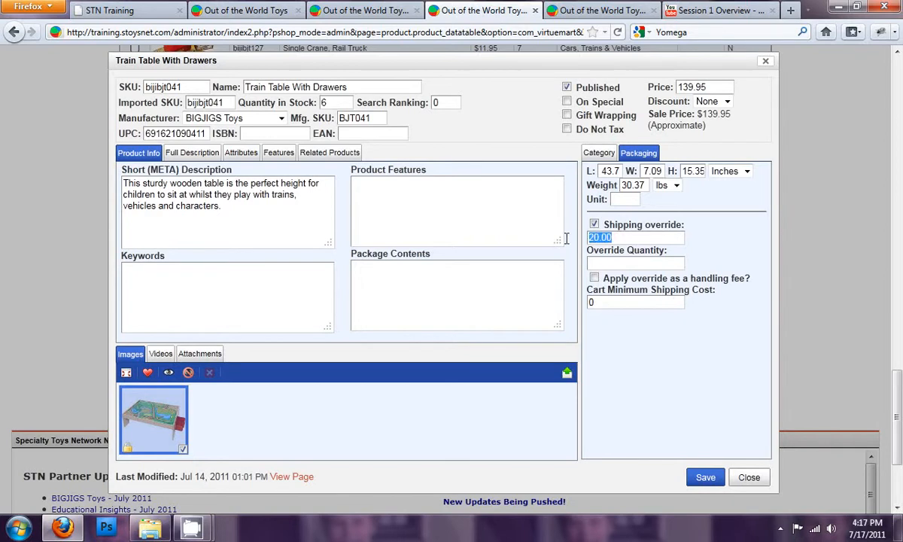
left_click(594, 278)
left_click(365, 11)
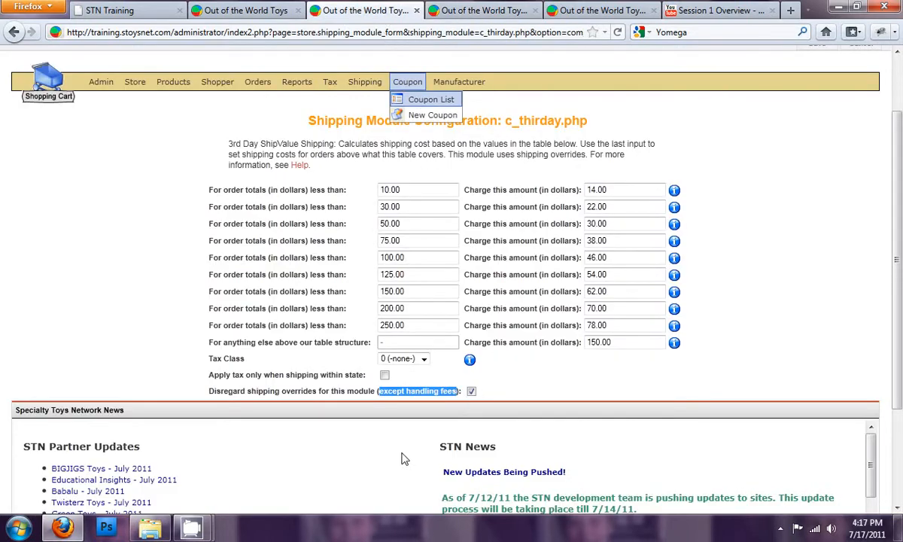
- Examine the 3rd Day charges and the disregard-overrides option
left_click(351, 393)
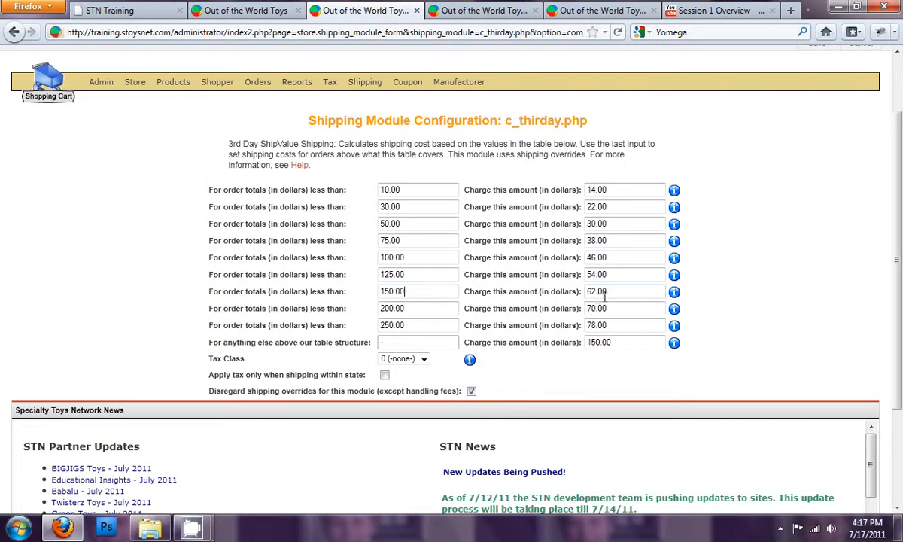
left_click_drag(610, 292, 590, 290)
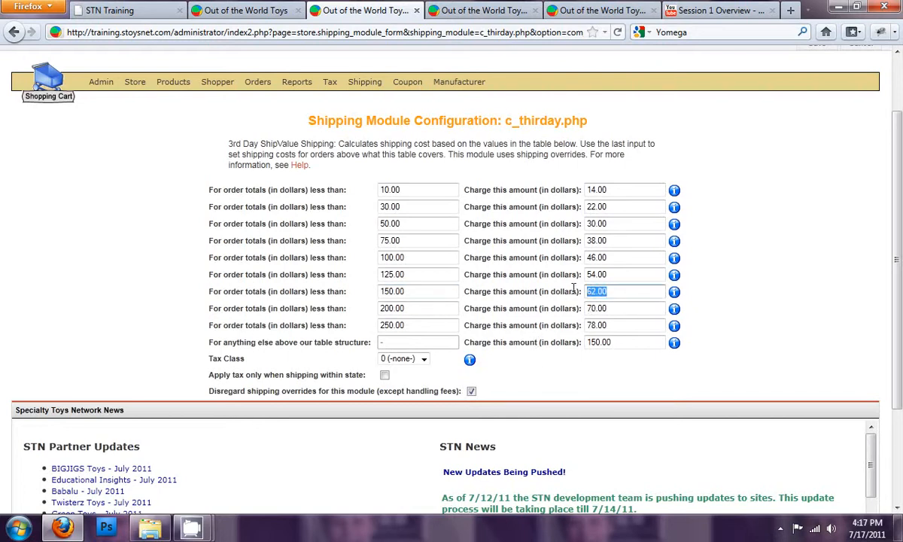
left_click(613, 292)
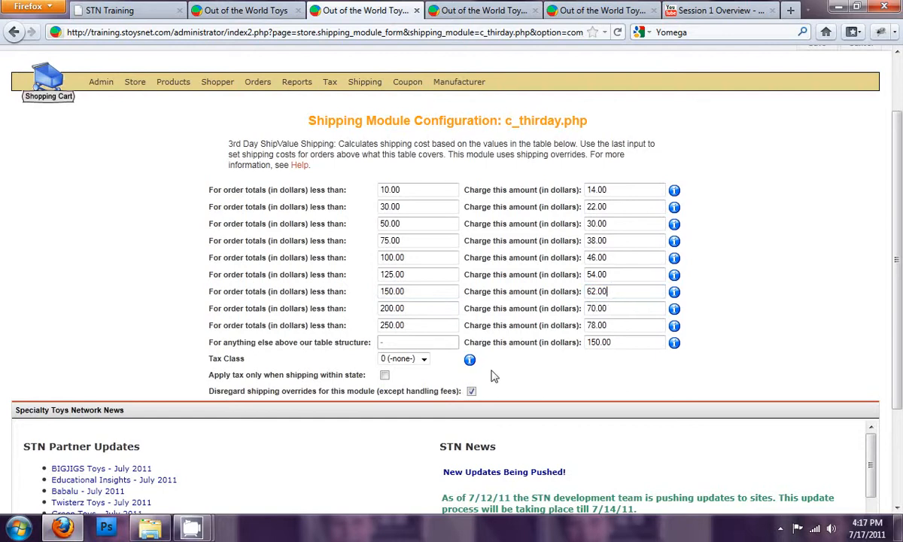
left_click_drag(612, 292, 582, 291)
double_click(434, 394)
left_click_drag(442, 395, 447, 395)
double_click(446, 390)
left_click(495, 398)
- Save the 3rd Day Shipping configuration
scroll(783, 196, "up", 2)
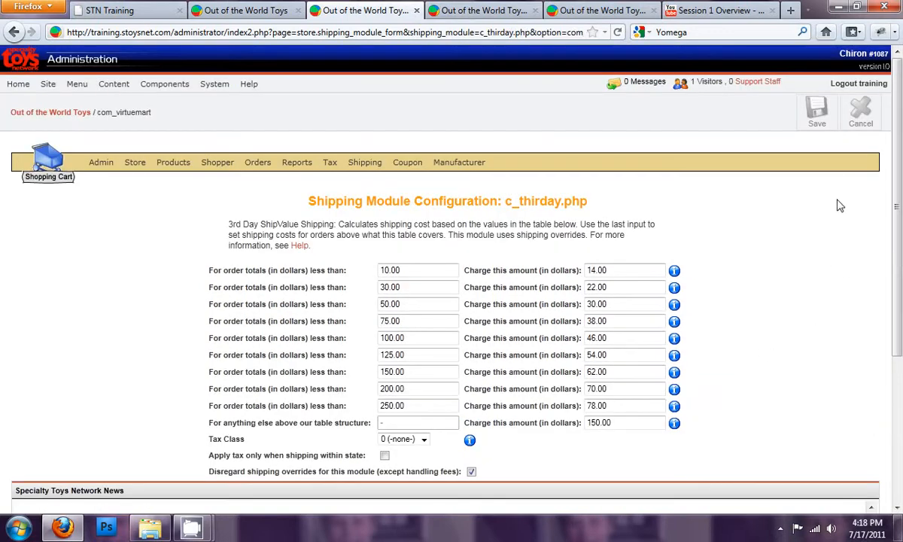
left_click(816, 113)
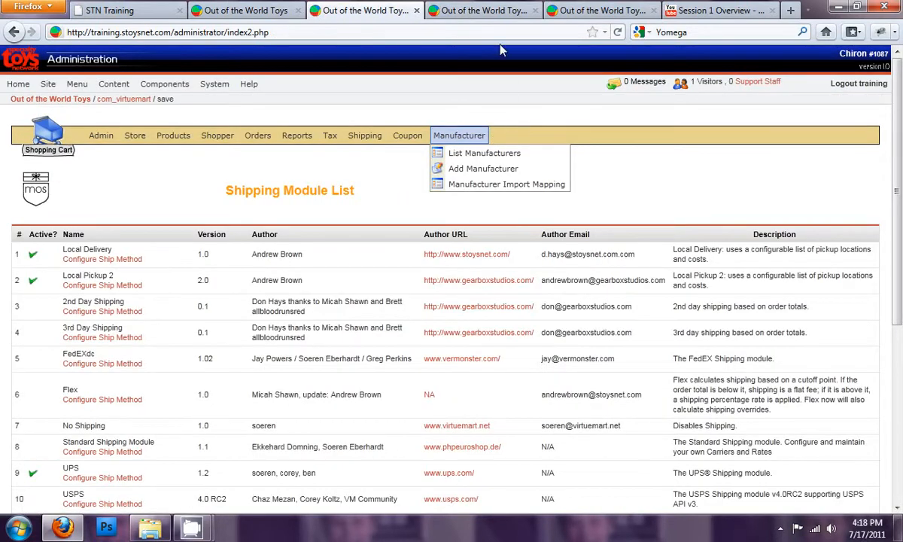
- Set the Train Table With Drawers override quantity to 2
left_click(495, 15)
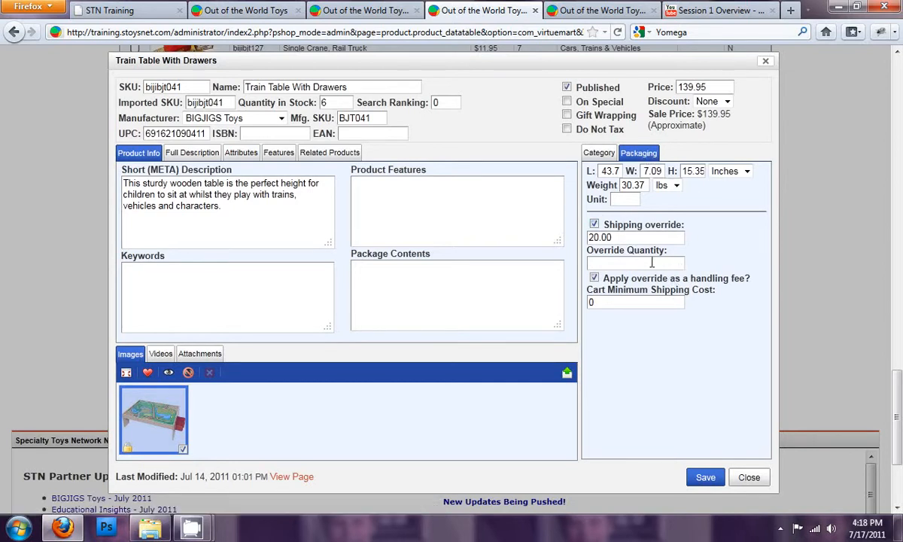
double_click(629, 236)
left_click(610, 263)
type("2")
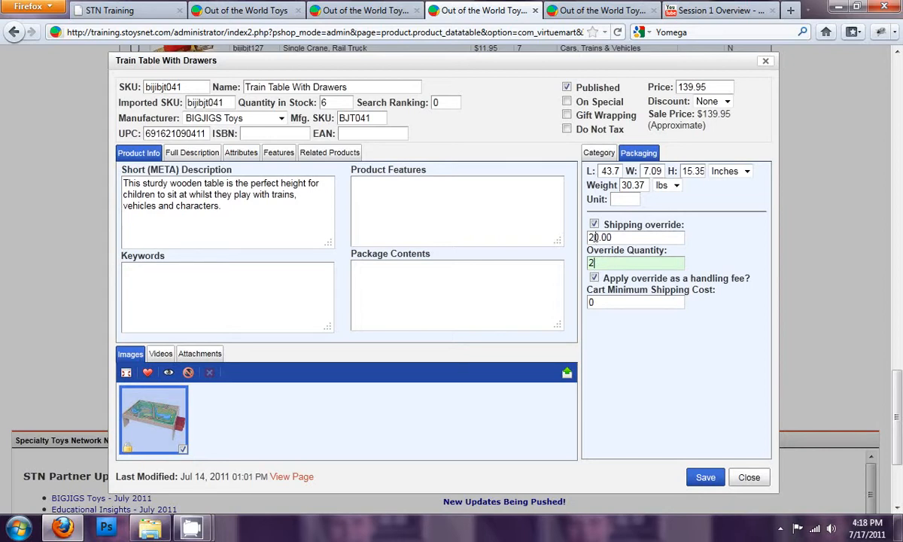
- Clear the Train Table With Drawers override quantity and review its name and weight fields
left_click(594, 263)
double_click(604, 265)
left_click_drag(347, 87, 226, 87)
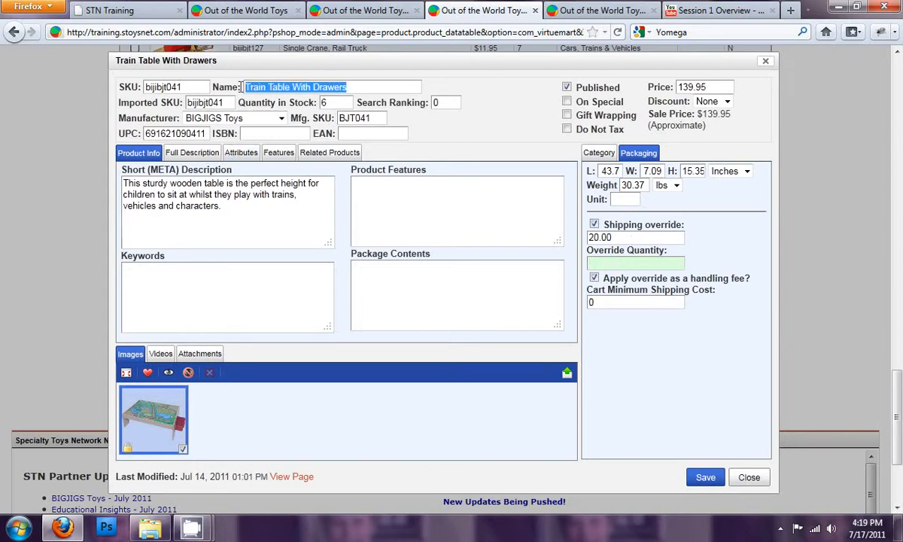
left_click(644, 185)
left_click_drag(647, 185, 608, 186)
left_click(688, 205)
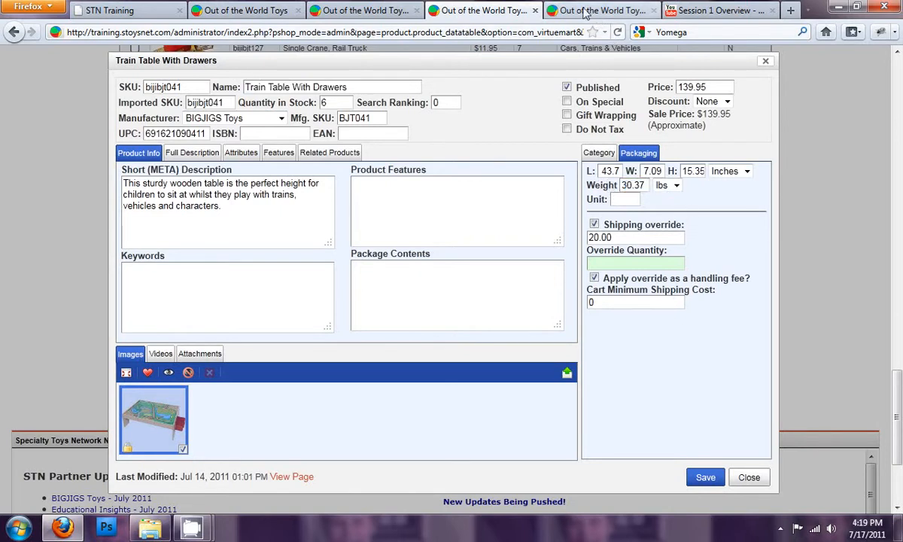
- Open the 2nd Day Shipping configuration and cancel out of it
left_click(383, 13)
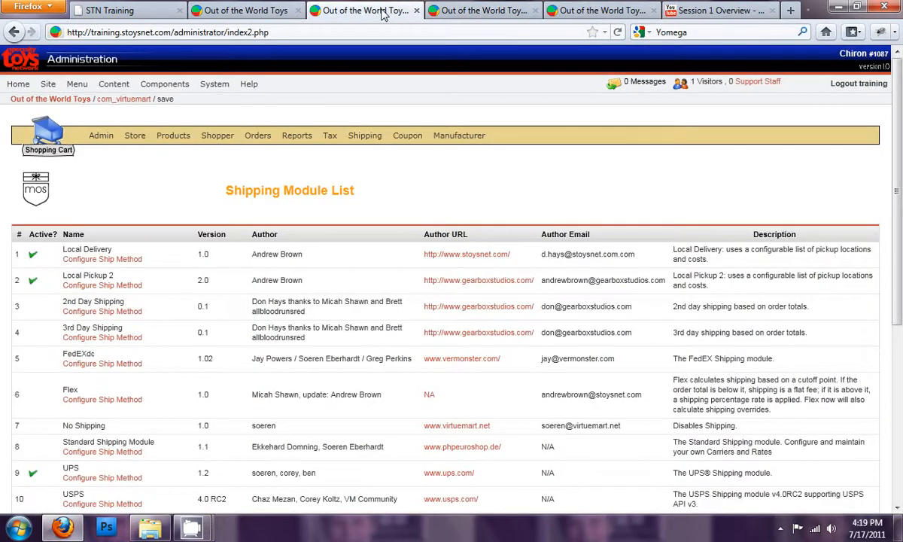
scroll(180, 404, "down", 2)
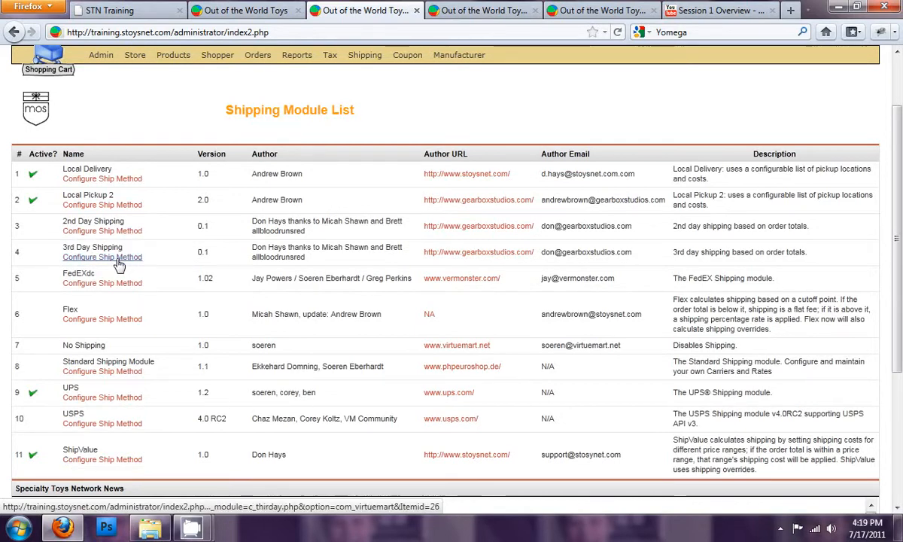
left_click(117, 230)
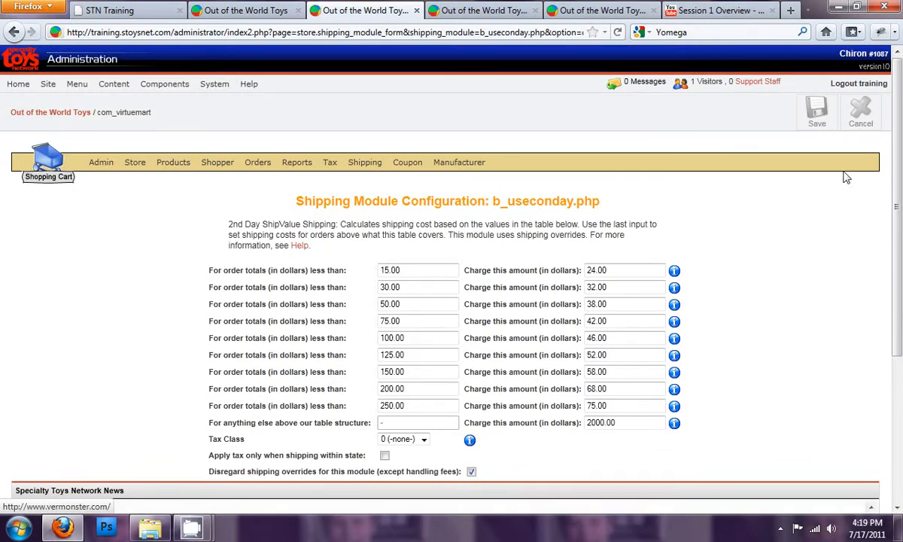
left_click(866, 109)
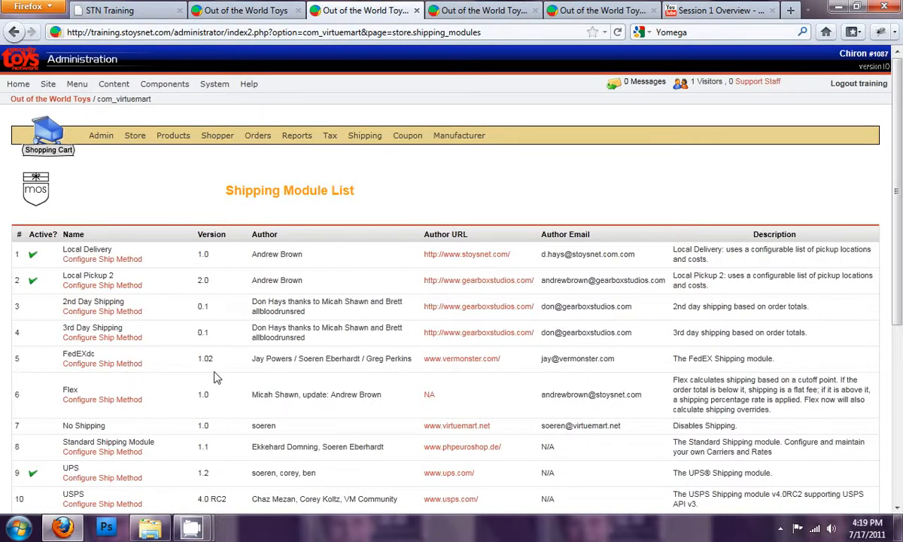
- Open the Flex shipping configuration and examine its cutoff, flat fee and handling fee fields
scroll(150, 404, "down", 2)
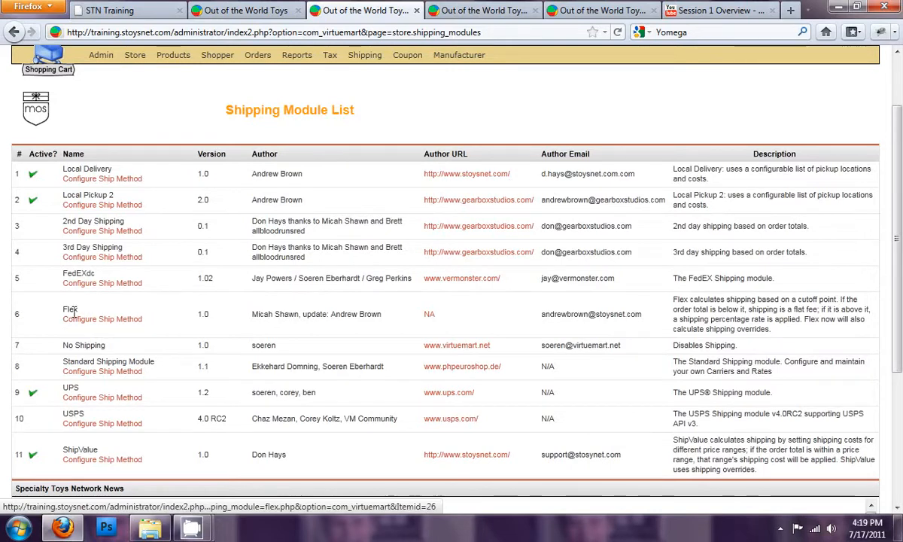
left_click(114, 323)
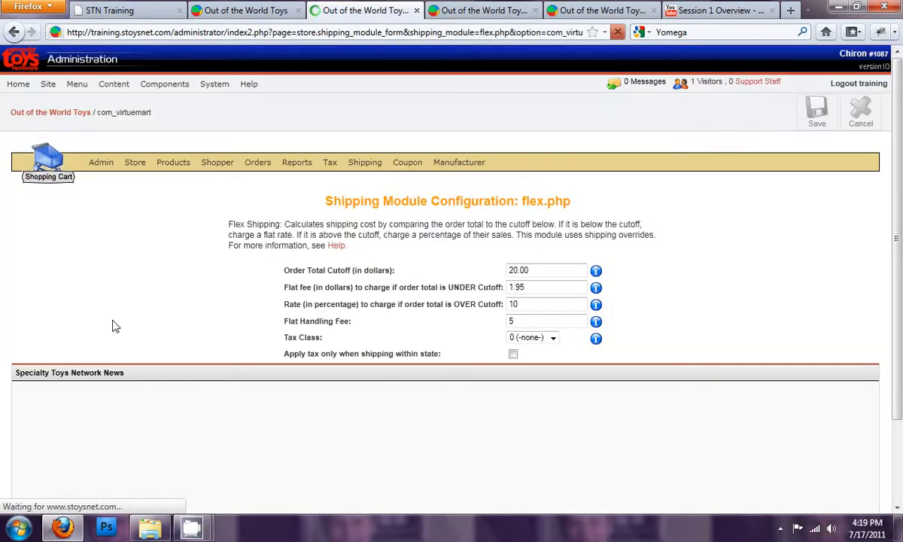
left_click(554, 271)
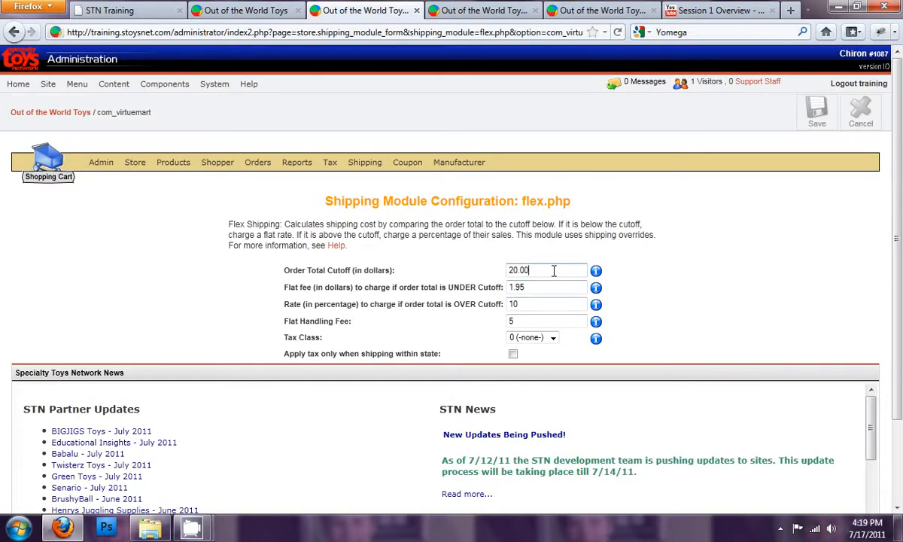
double_click(372, 270)
left_click(366, 270)
left_click_drag(335, 287, 376, 287)
left_click(377, 288)
left_click_drag(531, 290, 516, 269)
left_click(533, 271)
double_click(533, 286)
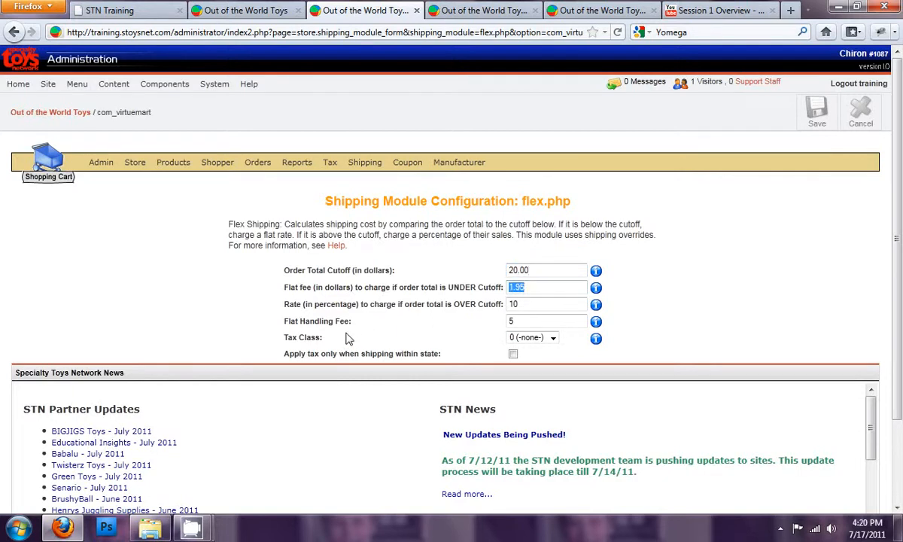
triple_click(325, 321)
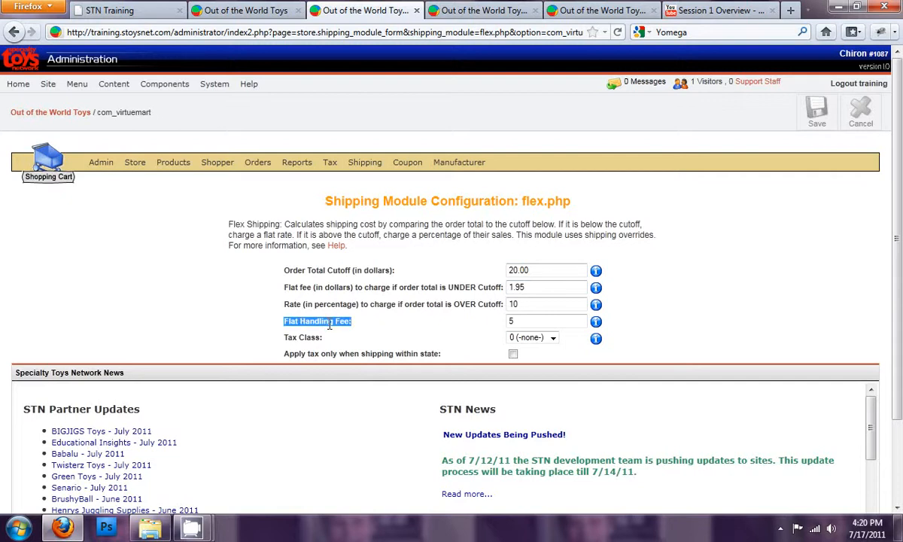
left_click(523, 322)
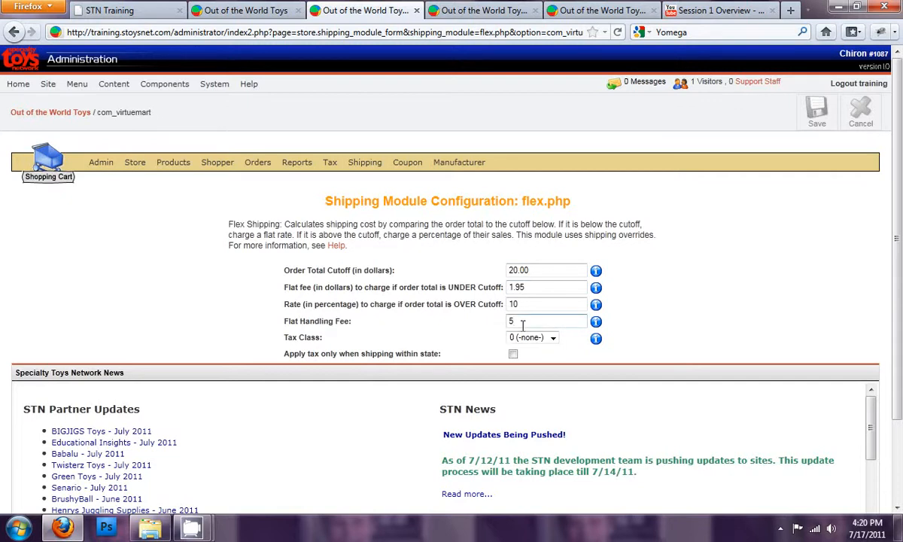
double_click(538, 287)
triple_click(537, 287)
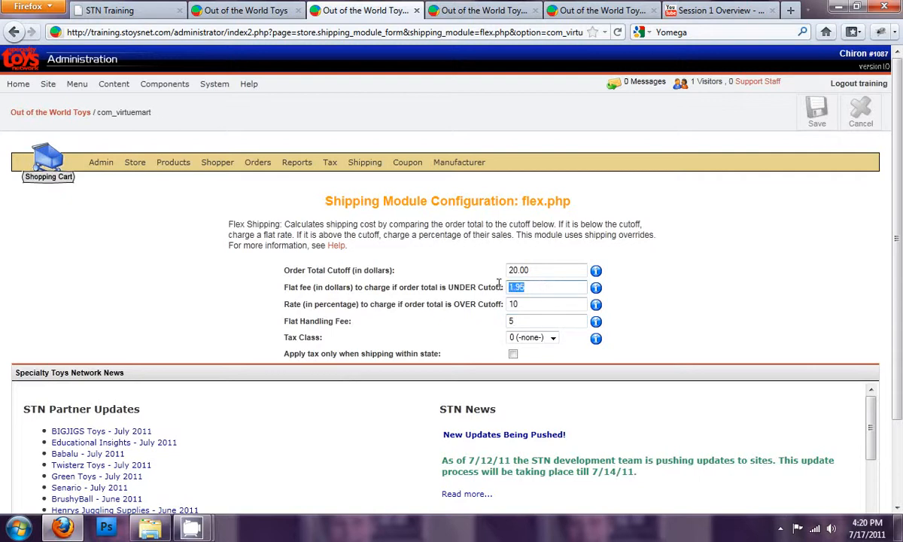
left_click(526, 321)
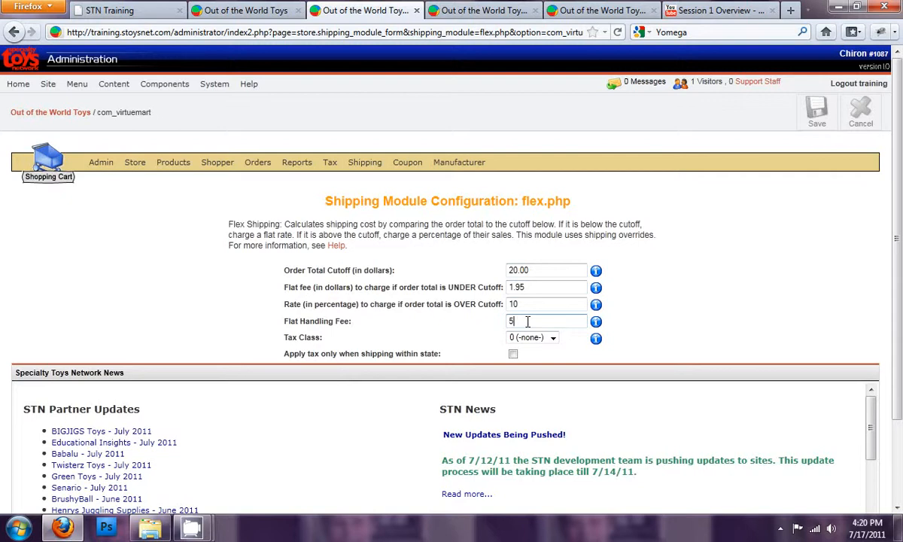
- Review the Flex rate, handling fee and tax class settings and save the Flex configuration
left_click(547, 271)
left_click_drag(548, 270, 493, 267)
left_click(547, 273)
left_click_drag(528, 304, 463, 277)
left_click(523, 322)
left_click_drag(524, 321, 437, 290)
left_click(530, 287)
left_click(527, 303)
key("Tab")
left_click(311, 336)
left_click(553, 338)
left_click(553, 352)
left_click_drag(400, 353, 439, 355)
left_click(479, 334)
left_click(818, 113)
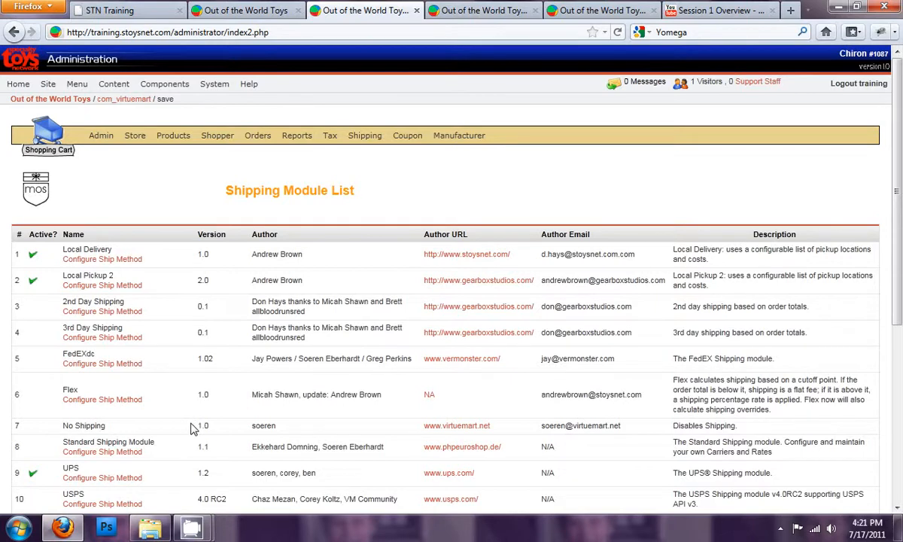
- Open the FedEx shipping module configuration
scroll(194, 426, "down", 2)
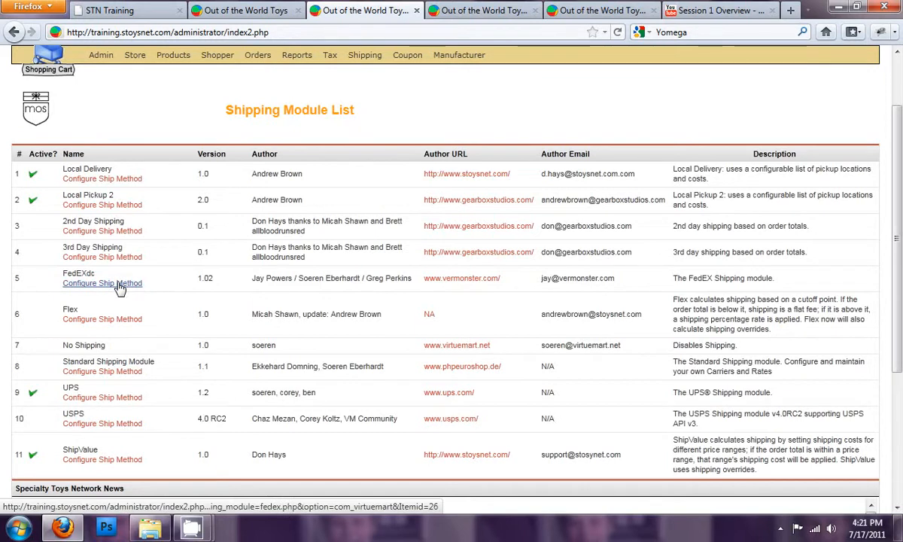
double_click(78, 273)
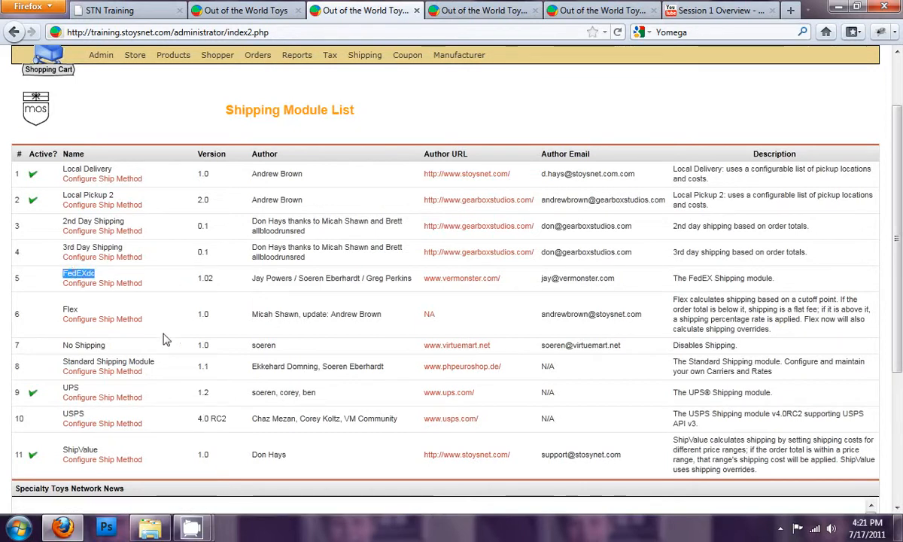
double_click(71, 387)
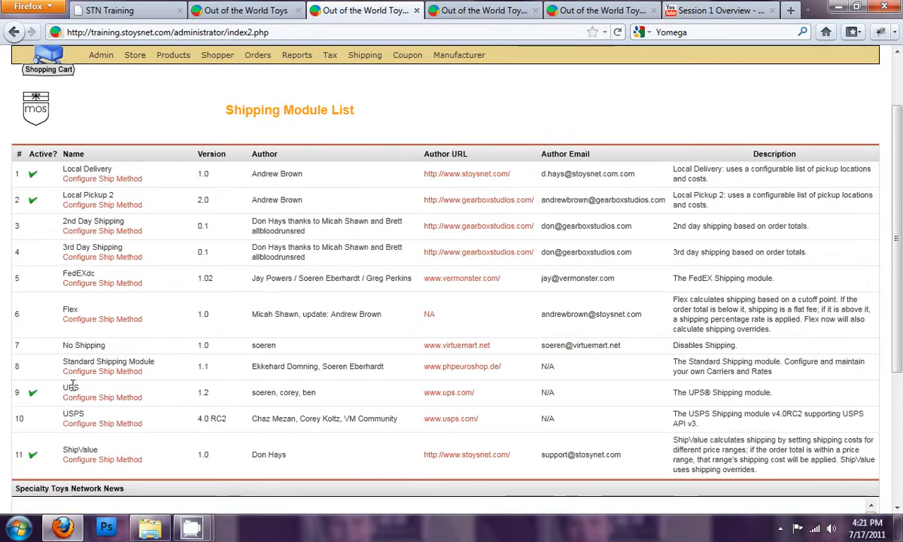
left_click(155, 293)
left_click(128, 284)
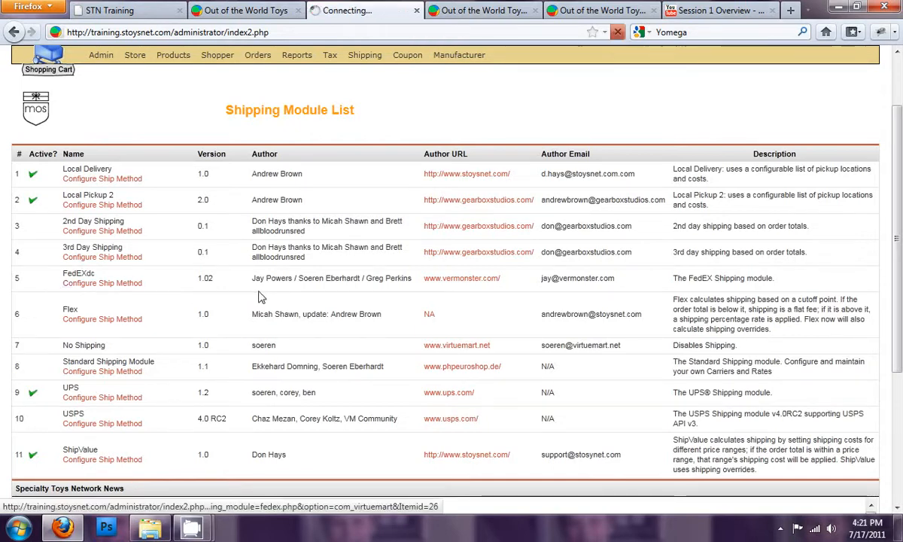
left_click(328, 244)
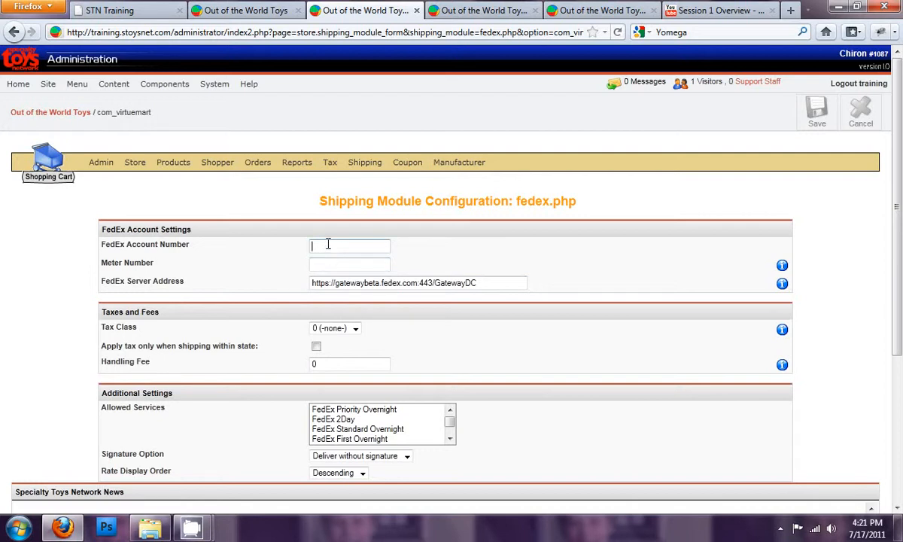
- Examine the FedEx account settings, handling fee, signature option and rate display order
triple_click(161, 244)
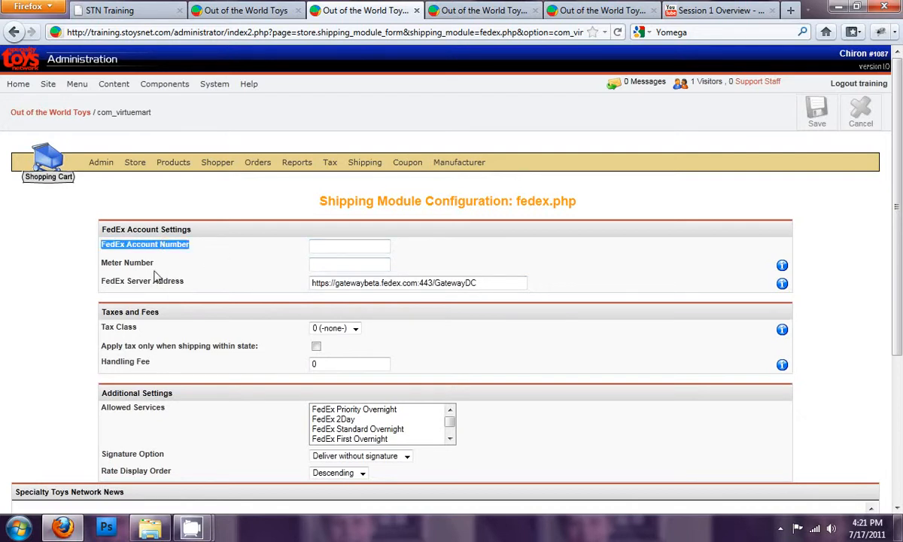
triple_click(137, 262)
left_click(335, 263)
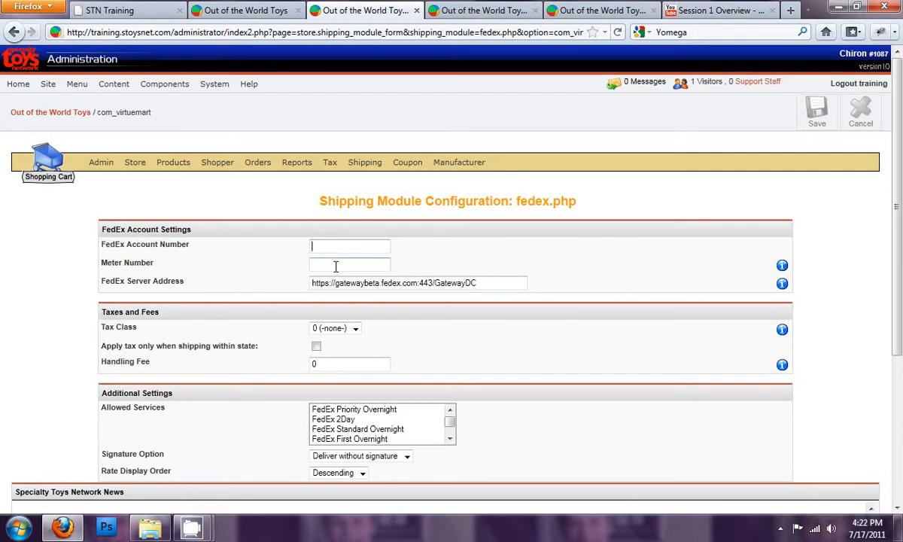
scroll(248, 289, "down", 3)
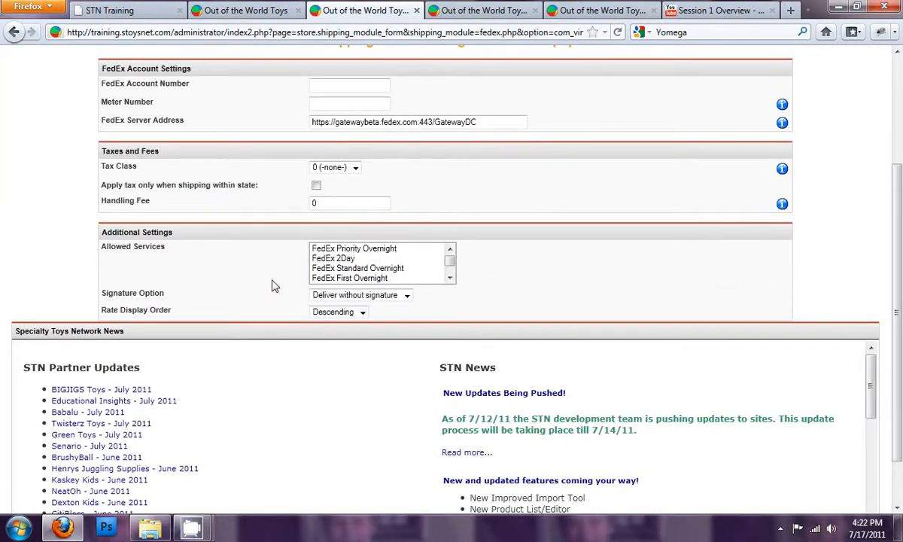
left_click_drag(319, 203, 297, 199)
left_click(346, 188)
mouse_move(449, 263)
left_mouse_down()
mouse_move(454, 275)
mouse_move(454, 253)
left_mouse_up()
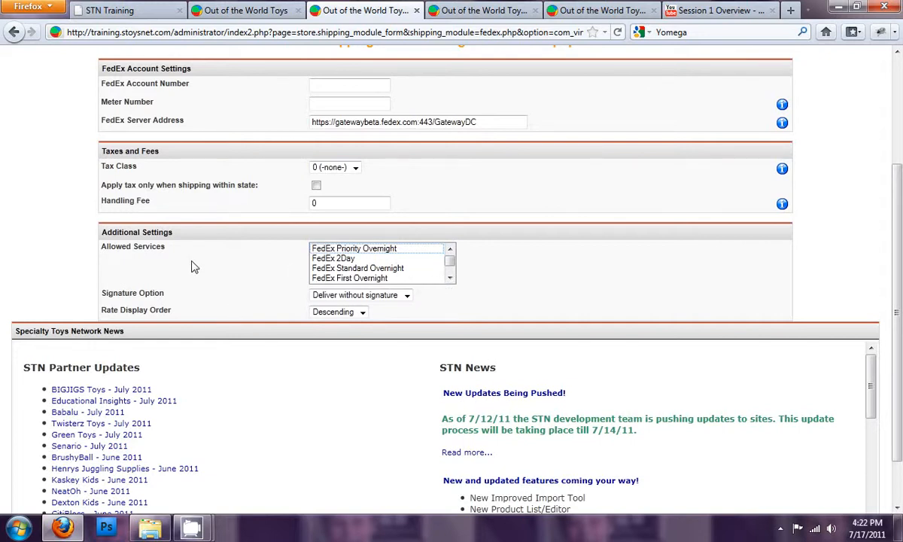
left_click(406, 295)
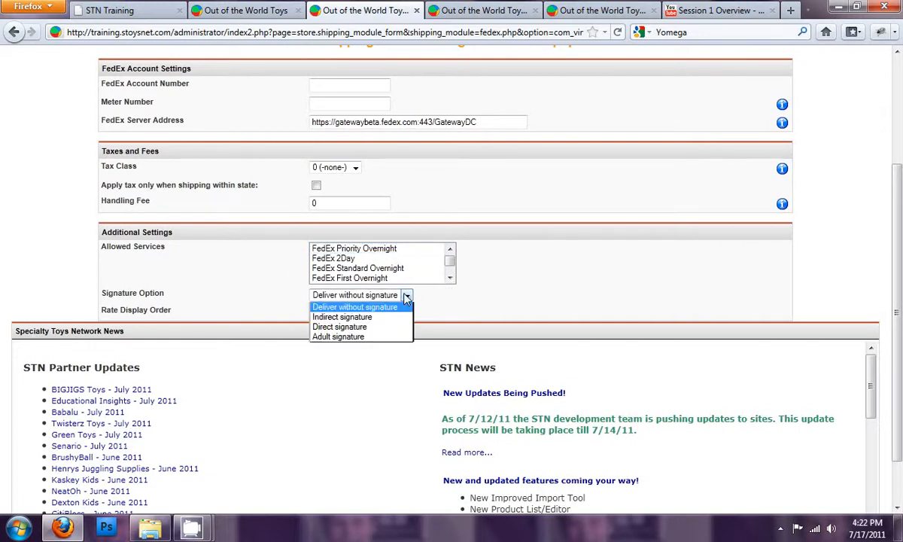
left_click(448, 304)
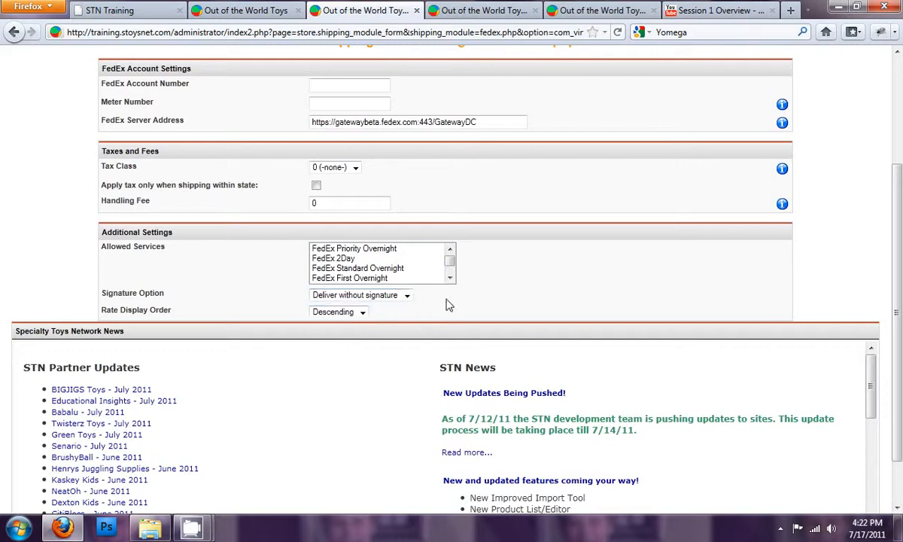
left_click(362, 312)
left_click(335, 335)
scroll(532, 301, "up", 4)
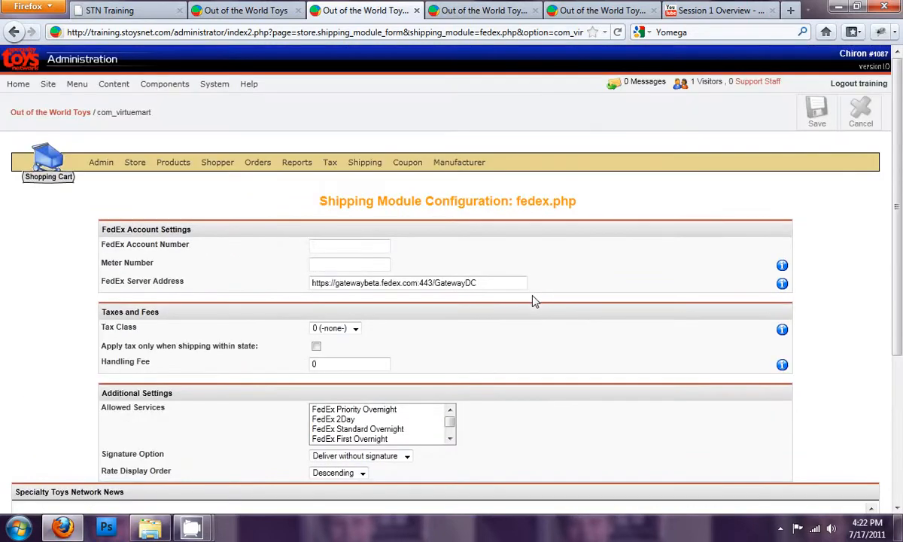
- Select FedEx 3Day Freight, Home Delivery, Ground and International Priority as allowed services and save the FedEx configuration
left_click(341, 267)
left_click(450, 438)
left_click(450, 439)
left_click(449, 439)
left_click(449, 439)
left_click(450, 439)
left_click(449, 439)
left_click(450, 439)
left_click(449, 439)
left_click(449, 439)
left_click(449, 439)
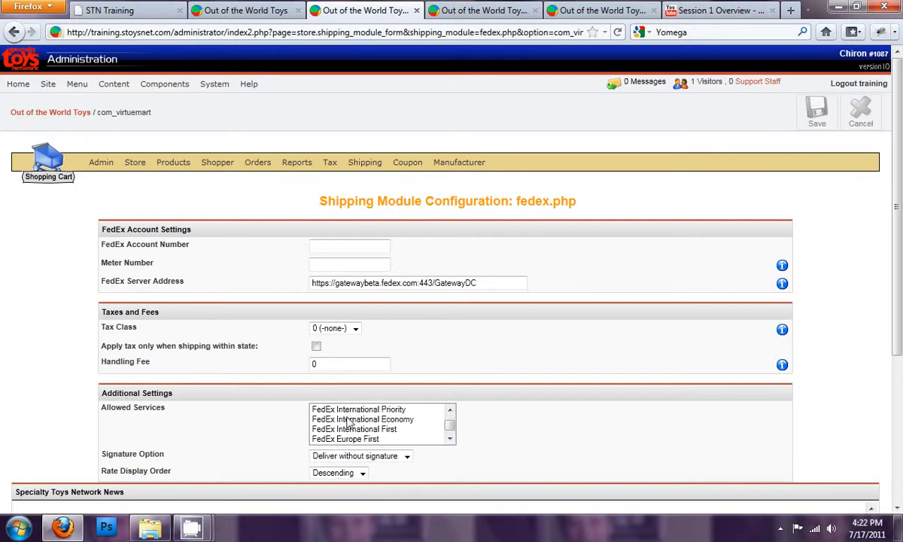
left_click(354, 439, "ctrl")
left_click(354, 420, "ctrl")
left_click(354, 409, "ctrl")
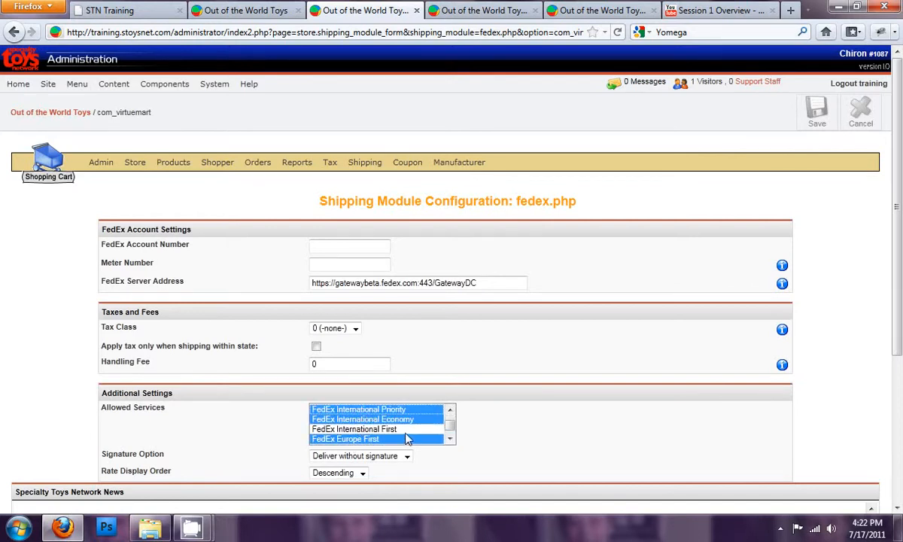
left_click(406, 429, "ctrl")
left_click(406, 429)
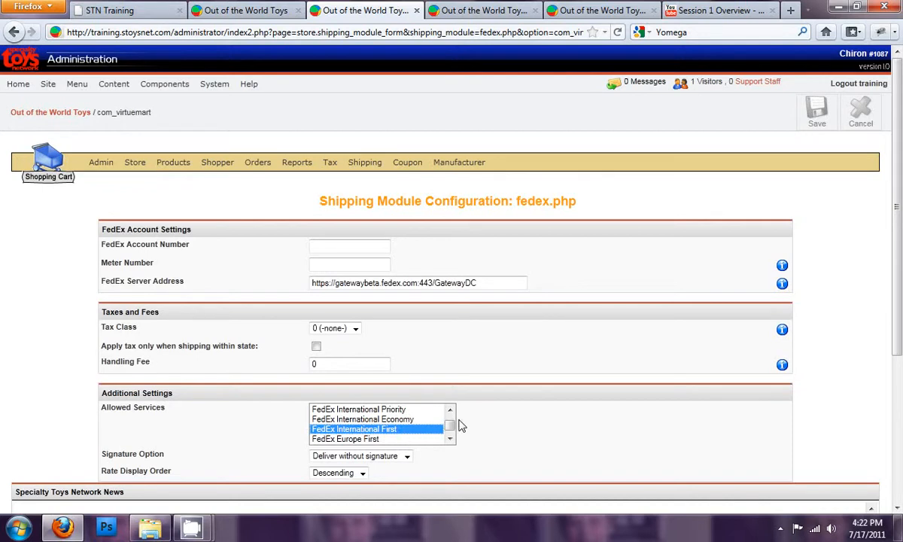
left_click(450, 410)
left_click(361, 420, "ctrl")
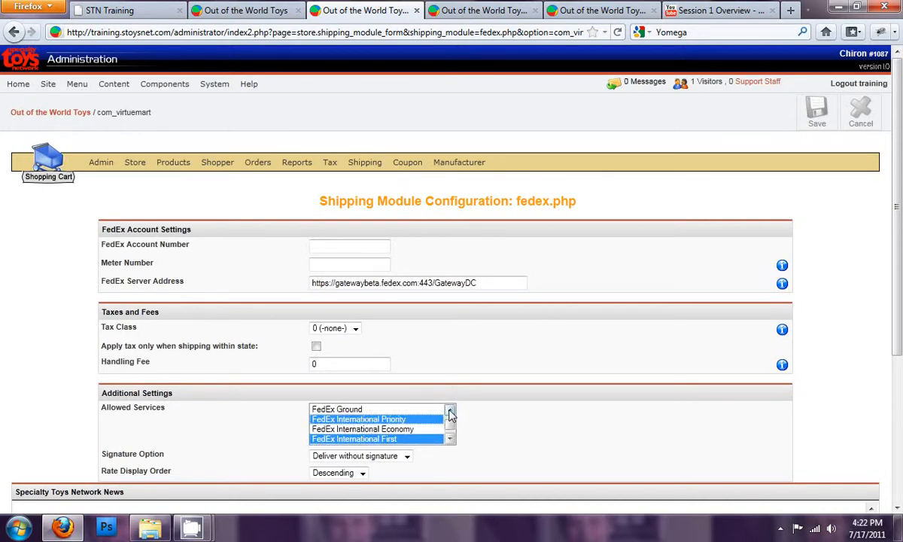
left_click(450, 410)
left_click(450, 410)
left_click(353, 410, "ctrl")
left_click(354, 419, "ctrl")
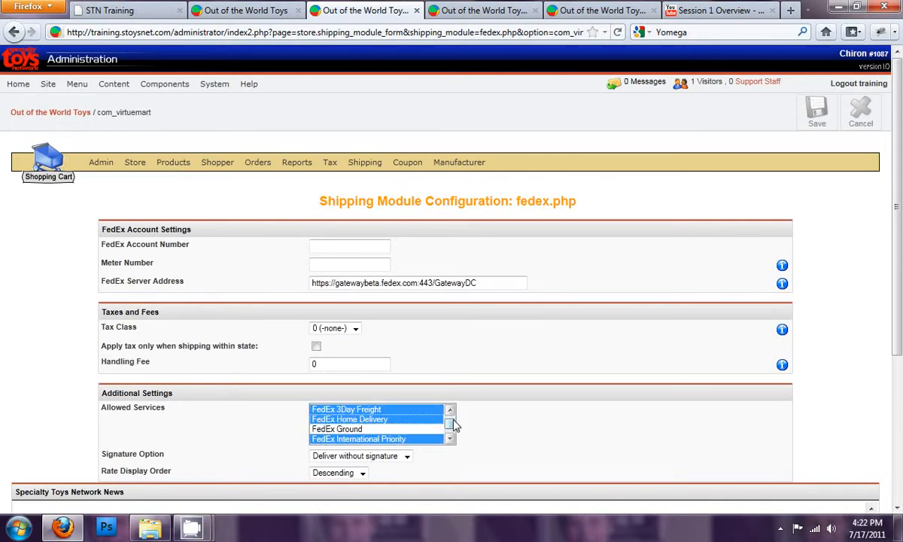
left_click(342, 429, "ctrl")
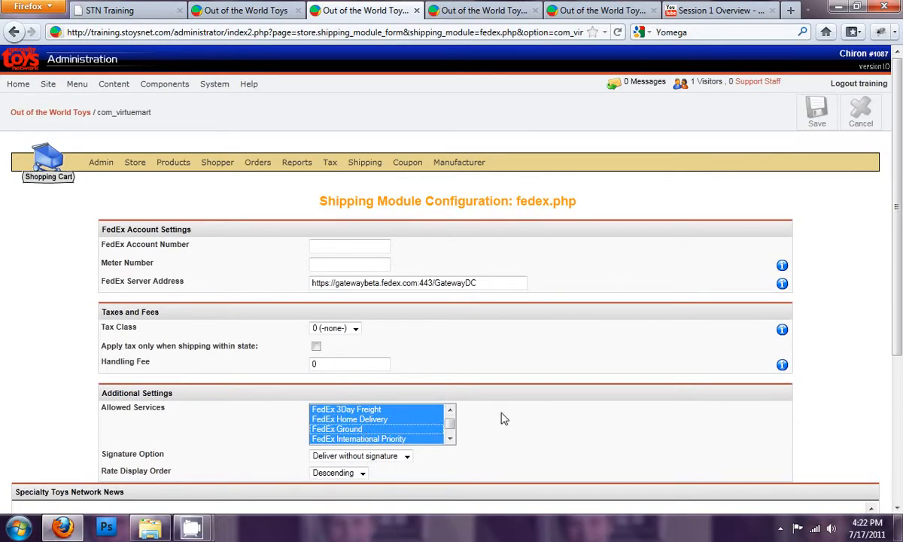
left_click(817, 112)
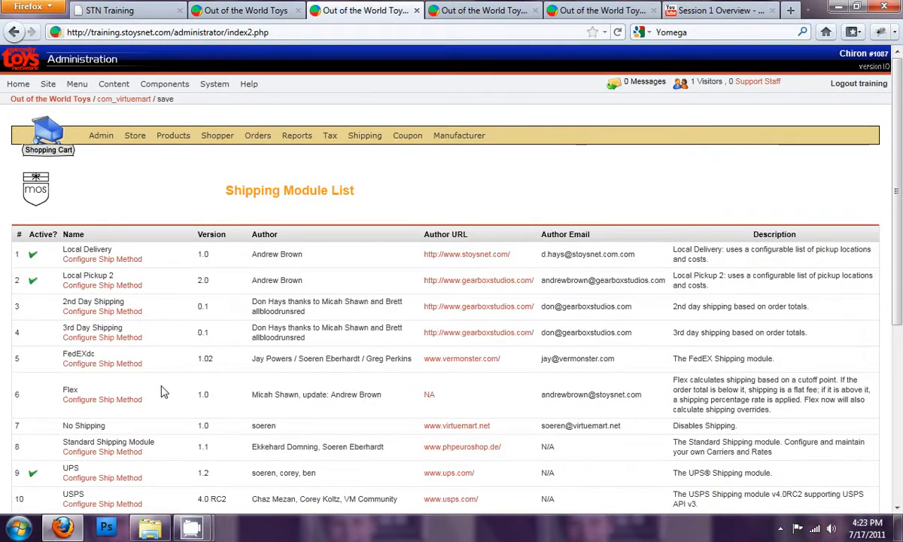
- Open the UPS shipping module configuration
scroll(176, 395, "down", 3)
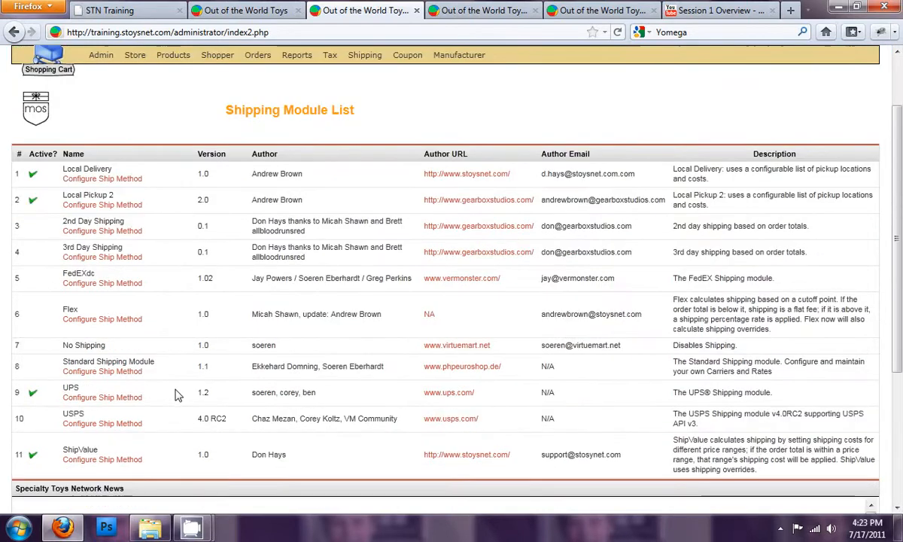
left_click(105, 399)
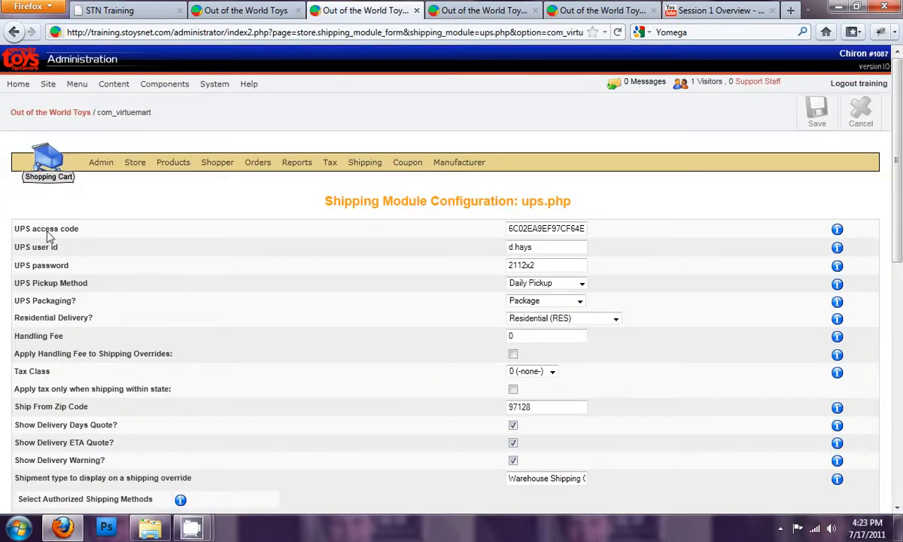
- Examine the UPS access code, user id, password, pickup method and packaging settings
double_click(527, 228)
double_click(542, 247)
left_click(543, 247)
scroll(543, 248, "down", 2)
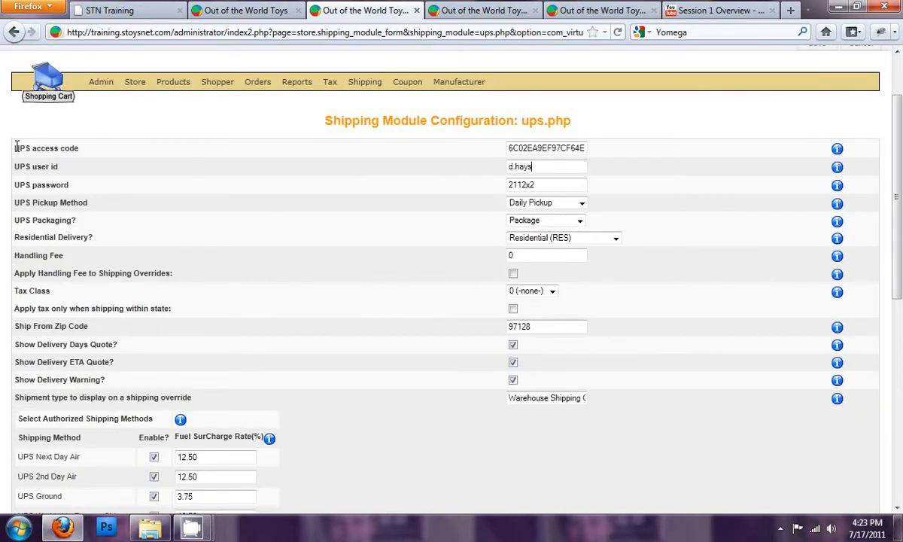
left_click_drag(13, 150, 89, 186)
left_click(89, 185)
left_click(546, 185)
double_click(547, 185)
double_click(540, 167)
left_click(532, 148)
double_click(532, 148)
left_click(546, 167)
key("Tab")
left_click(584, 205)
left_click(583, 205)
left_click(583, 205)
left_click(580, 222)
left_click(580, 221)
scroll(616, 219, "down", 2)
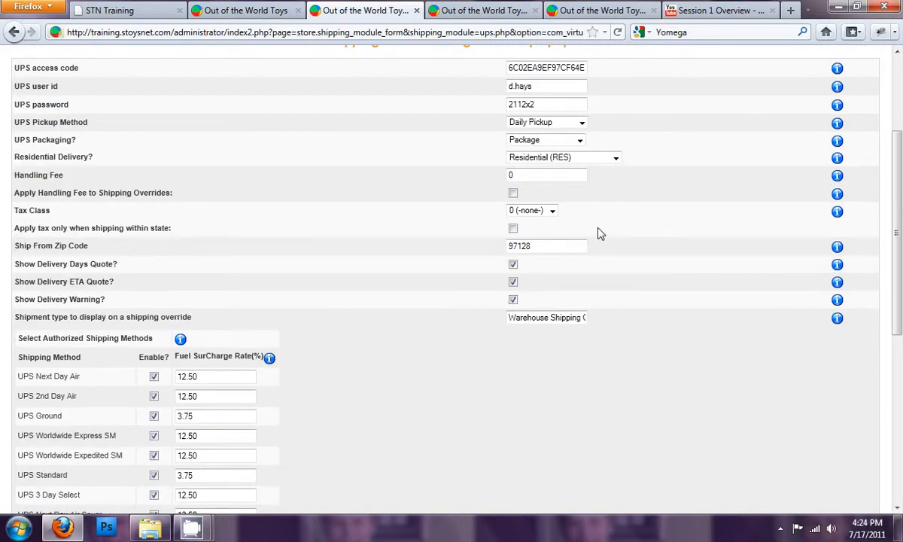
- Check the residential delivery options and clear the UPS handling fee
left_click(584, 161)
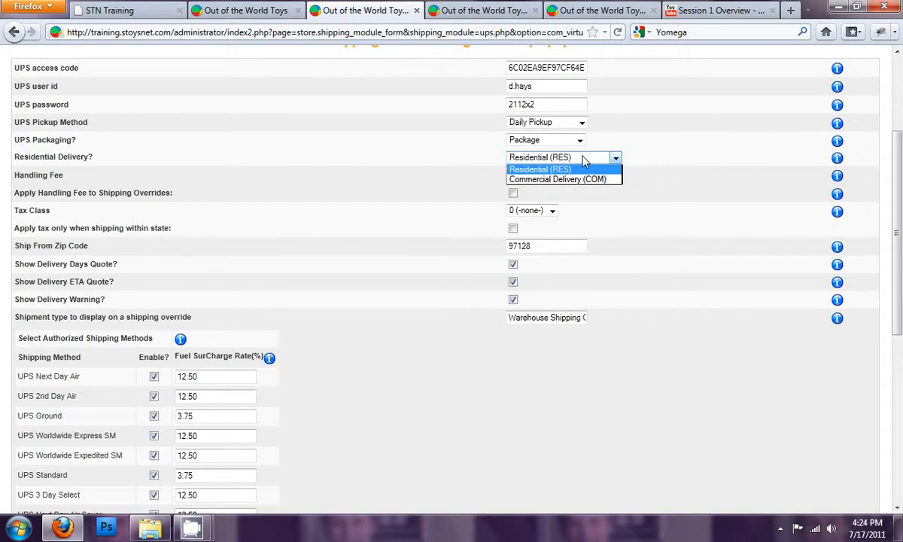
left_click(584, 161)
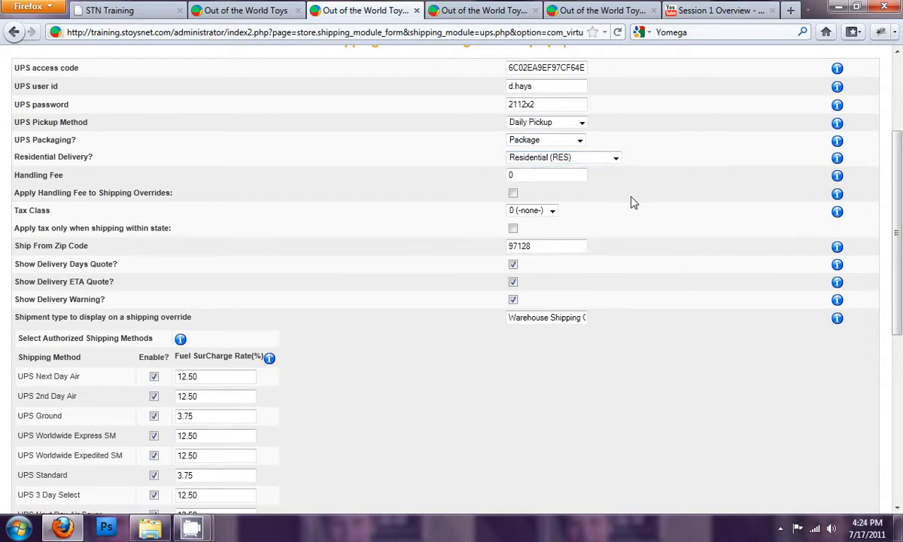
double_click(529, 176)
key("BackSpace")
left_click_drag(134, 192, 188, 197)
left_click(189, 199)
scroll(127, 197, "up", 2)
scroll(126, 197, "down", 2)
- Review the shipping override and handling fee settings of the Train Table With Drawers product in the other tab
left_click(455, 11)
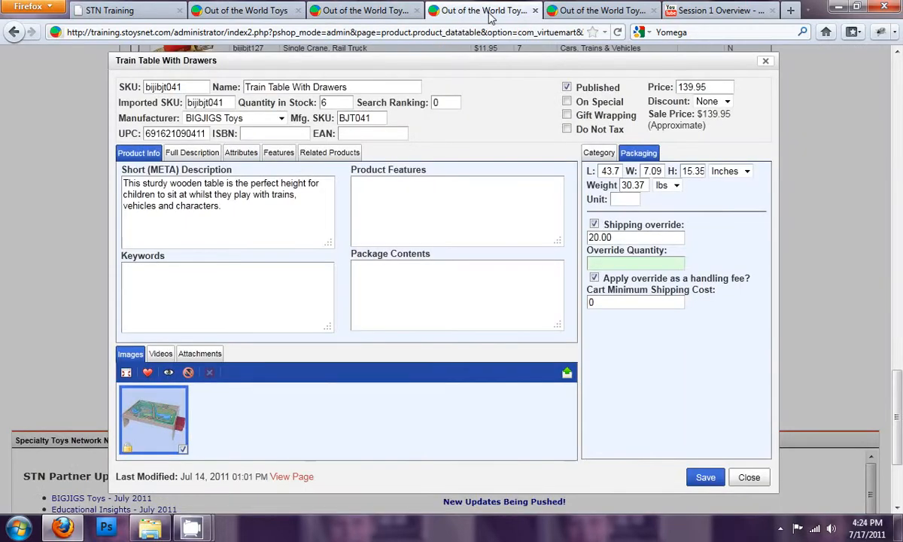
left_click_drag(640, 237, 535, 236)
left_click(606, 261)
left_click(392, 14)
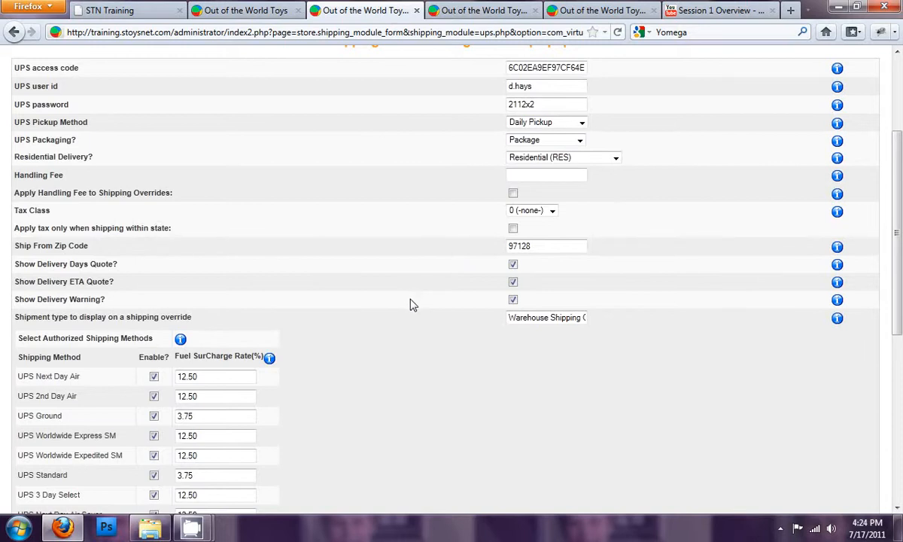
- Review the UPS ship-from zip code and the shipment type shown on shipping overrides
left_click_drag(538, 245, 497, 245)
left_click(378, 254)
scroll(380, 260, "up", 2)
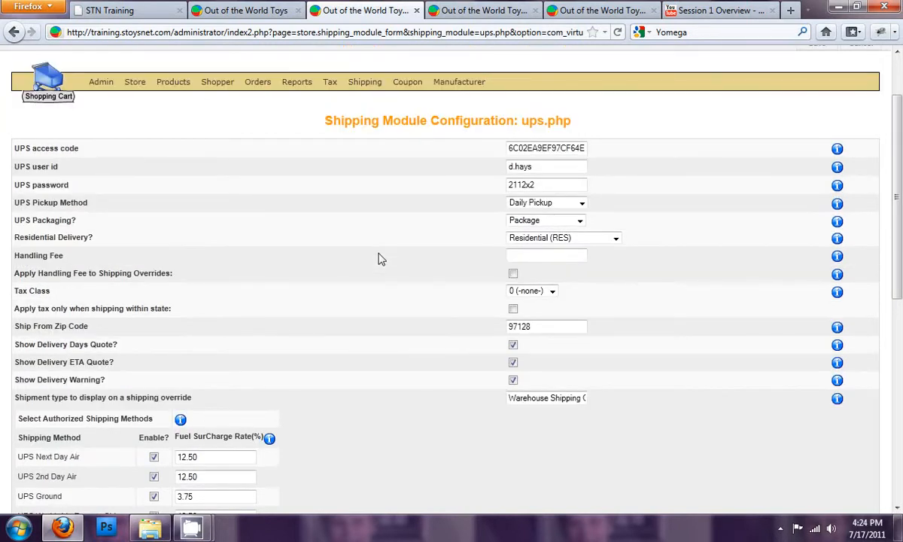
left_click_drag(574, 322, 424, 333)
left_click(413, 331)
scroll(331, 319, "down", 4)
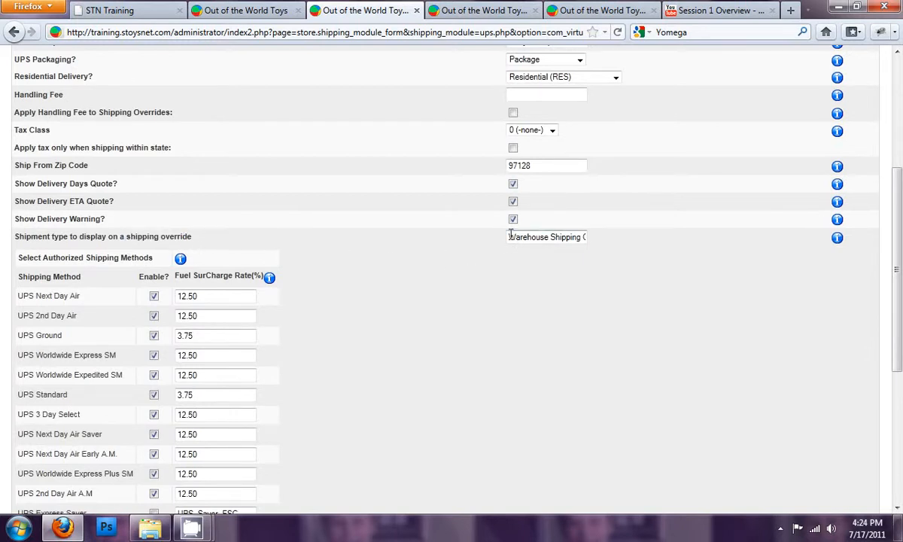
left_click_drag(510, 236, 616, 243)
left_click(584, 237)
left_click(581, 237)
left_click(582, 236)
key("Right")
key("Right")
key("Right")
key("Right")
key("Right")
key("Home")
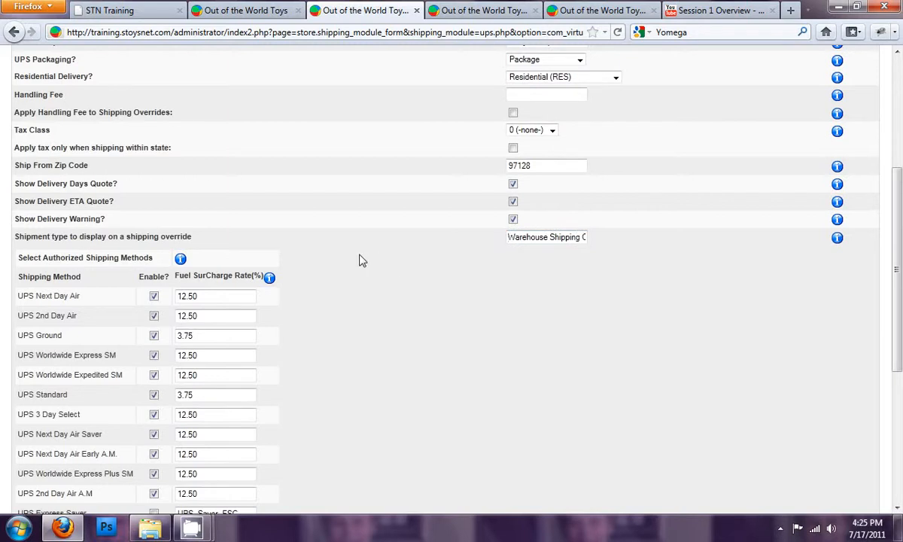
- Review the authorized UPS shipping methods and fuel surcharge rates, and save the UPS configuration
scroll(359, 259, "down", 2)
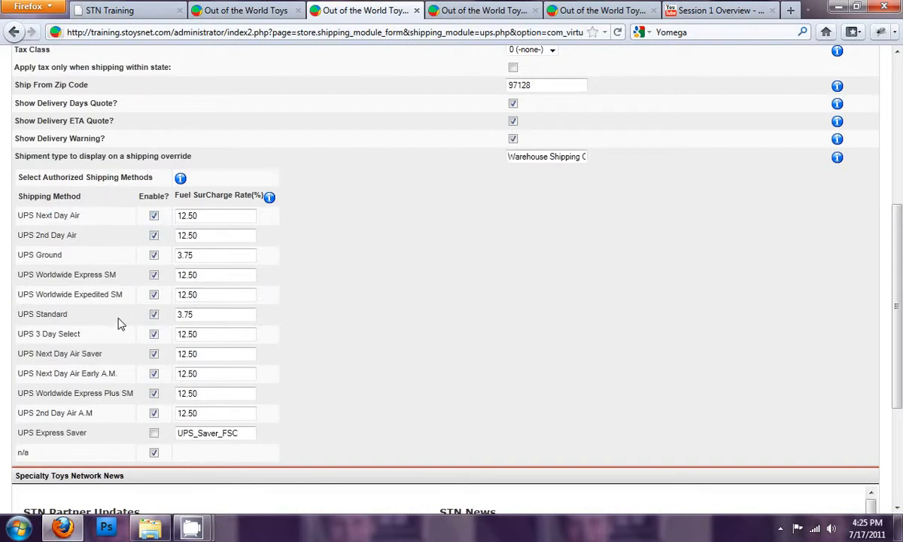
scroll(120, 326, "down", 2)
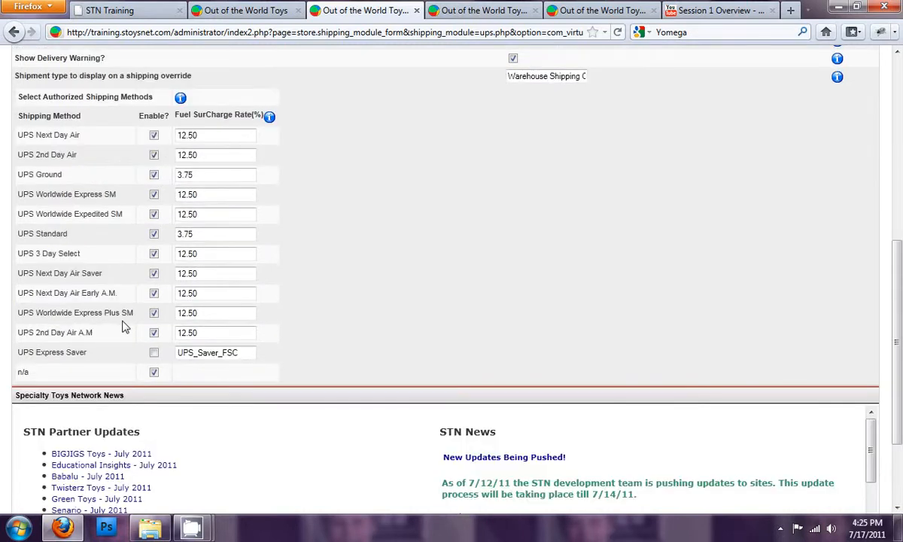
left_click_drag(49, 253, 102, 273)
left_click(81, 252)
left_click(102, 273)
mouse_move(271, 121)
left_click(245, 354)
scroll(82, 302, "up", 2)
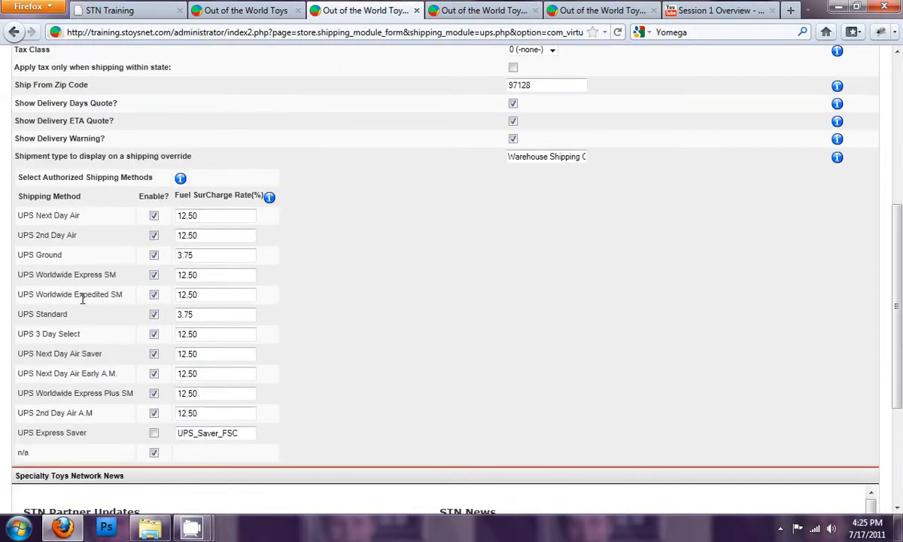
scroll(83, 300, "down", 2)
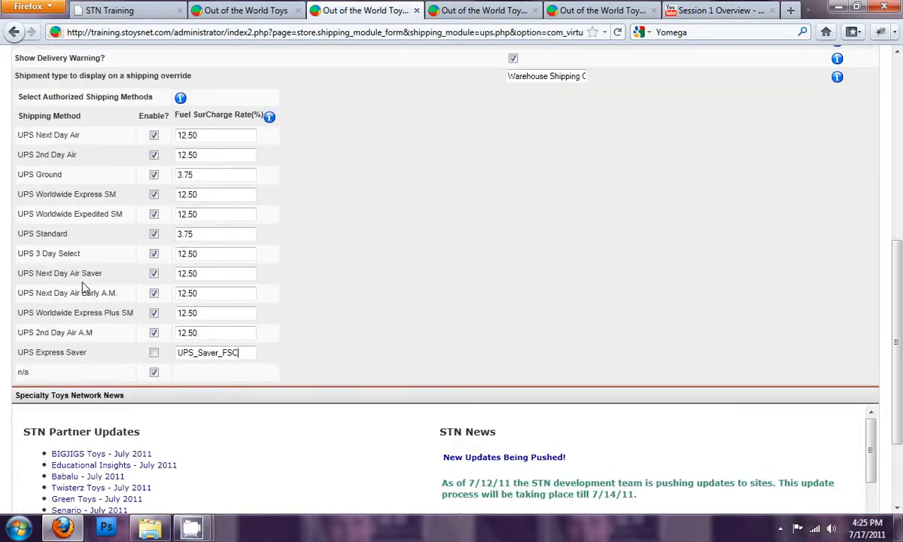
scroll(79, 288, "up", 2)
scroll(82, 288, "up", 6)
scroll(84, 288, "up", 2)
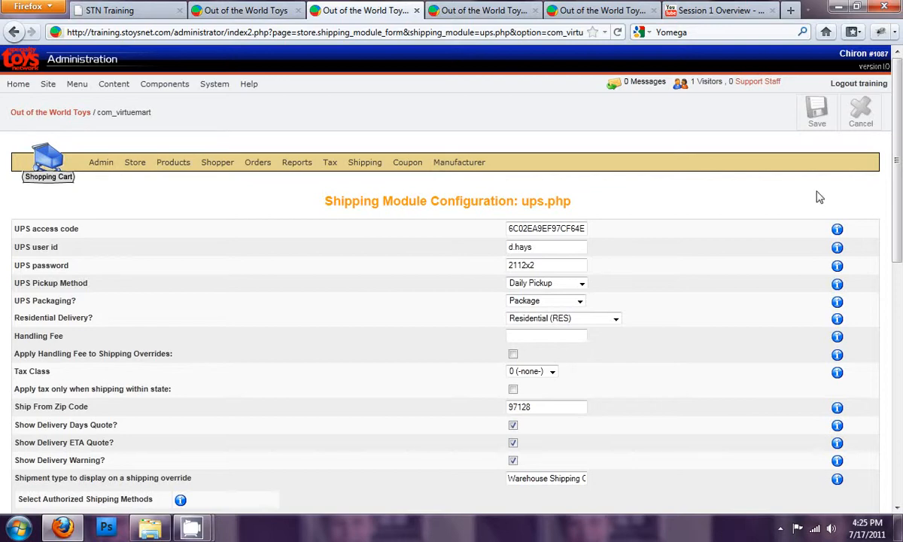
left_click(817, 111)
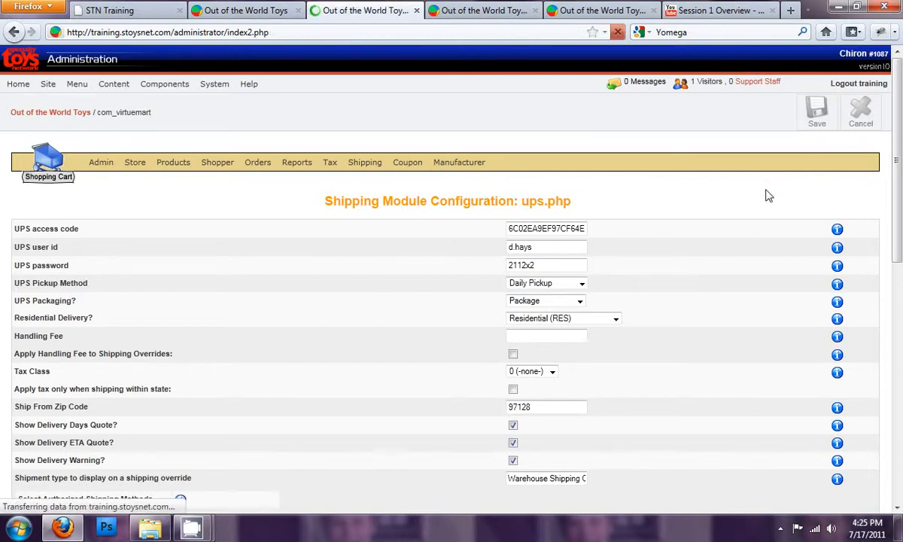
- Open the USPS shipping module configuration
scroll(174, 384, "down", 4)
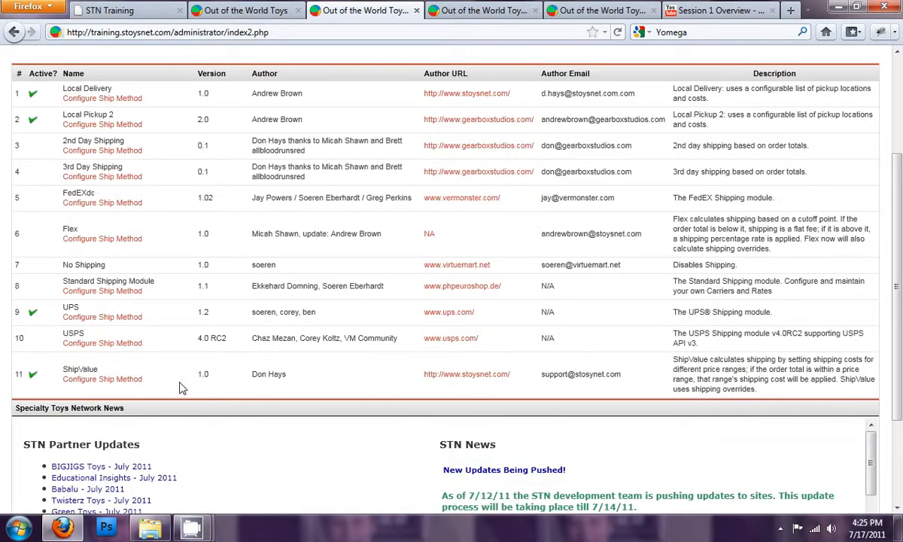
left_click(128, 351)
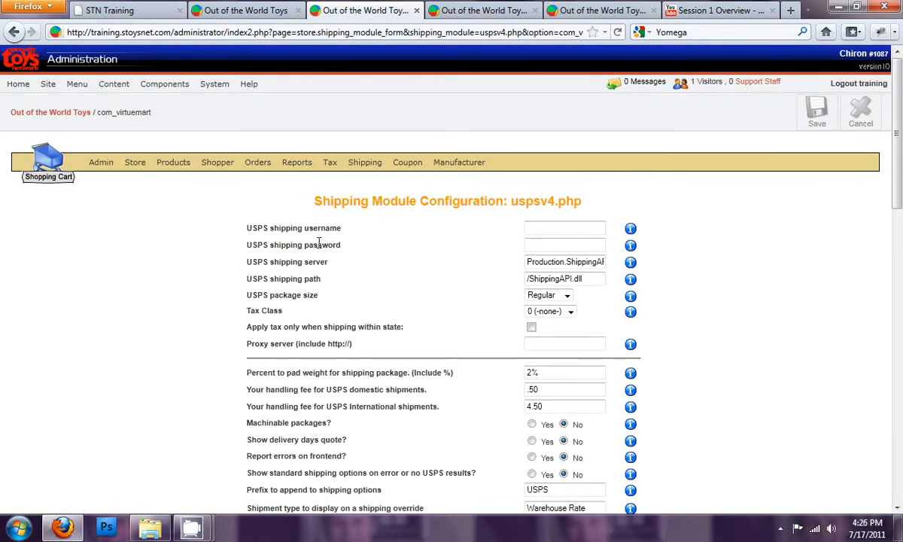
- Examine the USPS server, path, weight padding percentage and domestic and international handling fees
left_click_drag(539, 264, 584, 263)
left_click(584, 280)
scroll(397, 303, "down", 2)
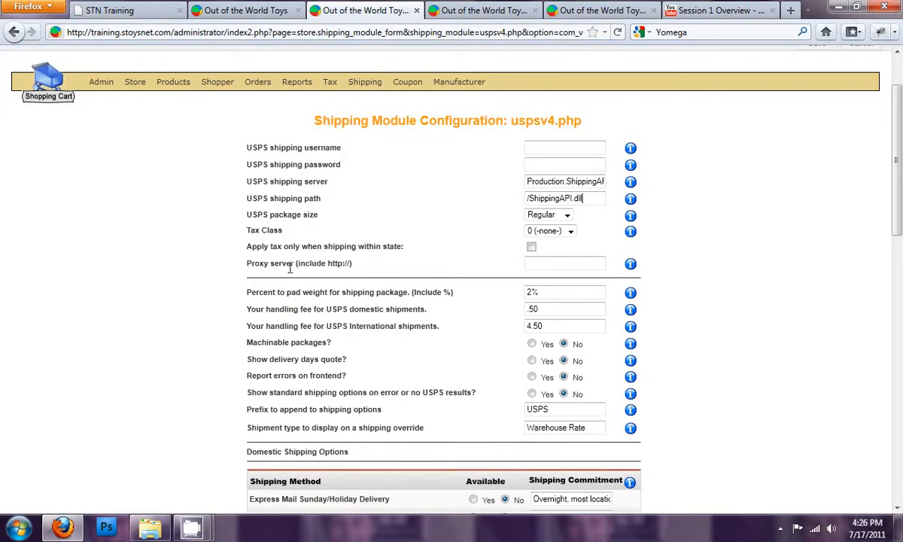
left_click(602, 260)
scroll(391, 293, "down", 2)
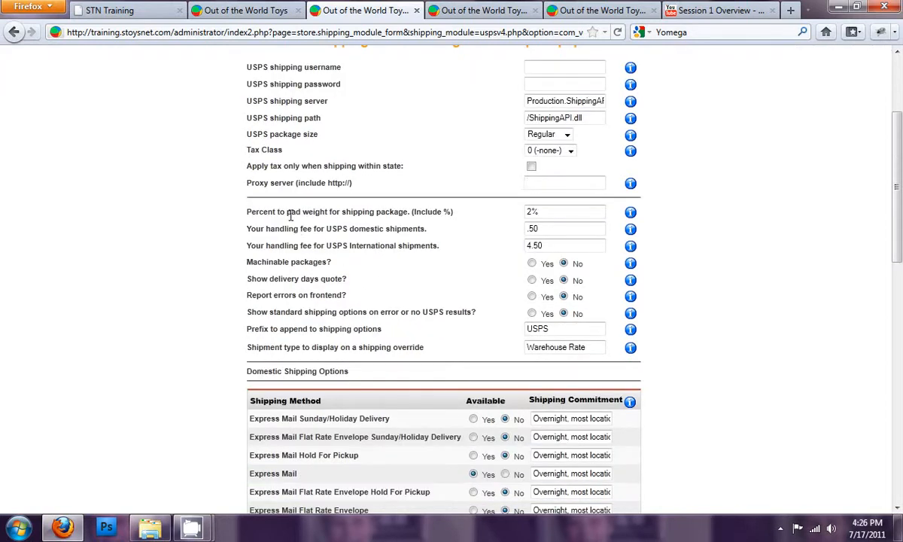
left_click_drag(288, 213, 349, 214)
left_click(351, 214)
left_click(558, 213)
left_click_drag(280, 230, 367, 231)
left_click(366, 230)
double_click(552, 228)
left_click(392, 230)
double_click(536, 245)
scroll(434, 282, "down", 2)
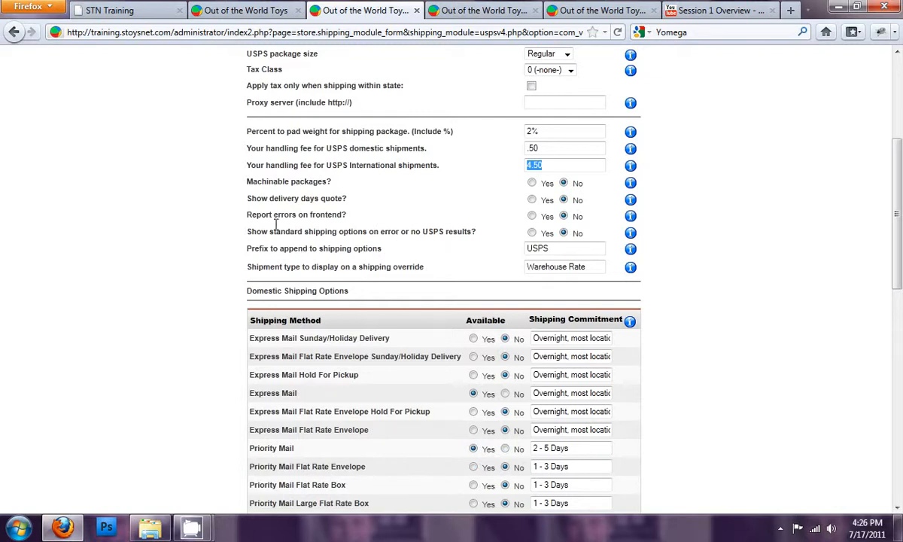
- Examine the USPS quote and error options, option prefix and override shipment type
left_click_drag(269, 198, 331, 198)
left_click(322, 214)
left_click_drag(290, 231, 354, 232)
left_click(347, 249)
scroll(373, 260, "down", 2)
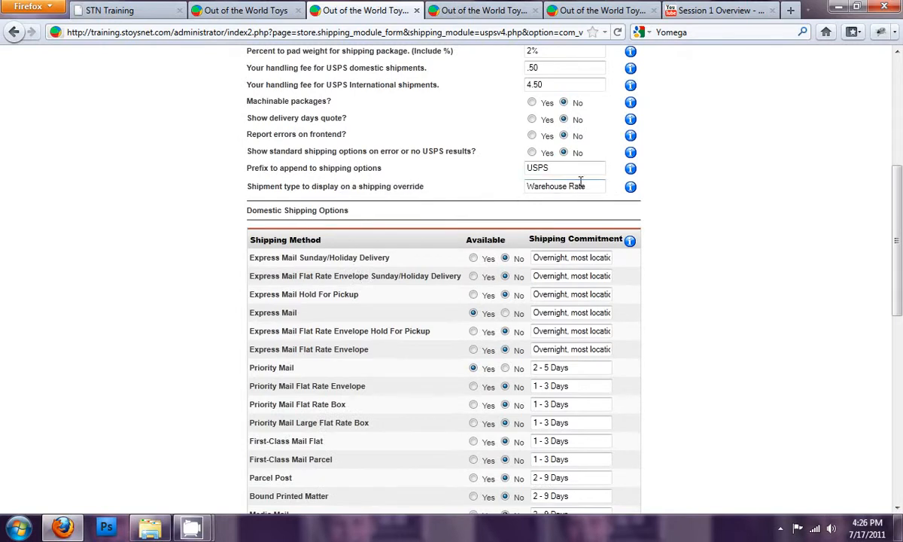
mouse_move(631, 190)
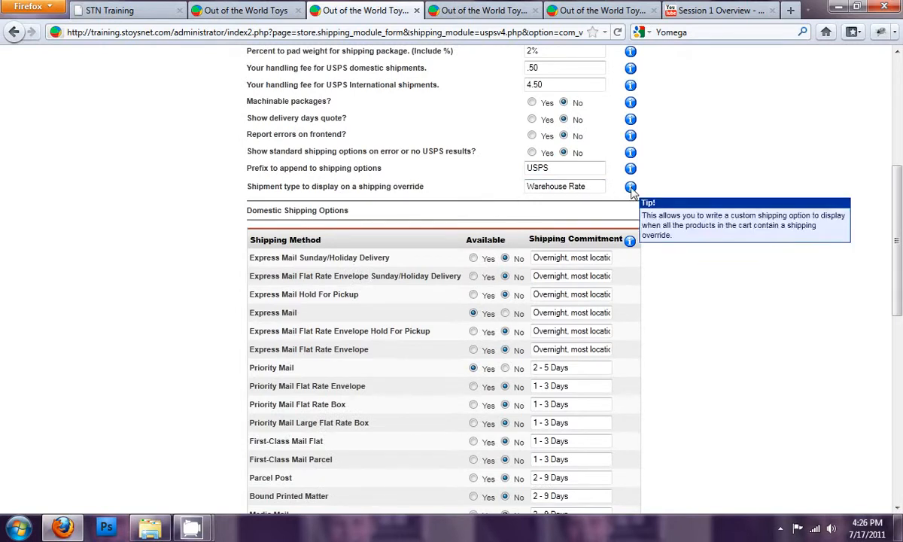
triple_click(591, 188)
left_click(376, 197)
- Review the USPS domestic and international shipping options and save the USPS configuration
scroll(353, 218, "down", 2)
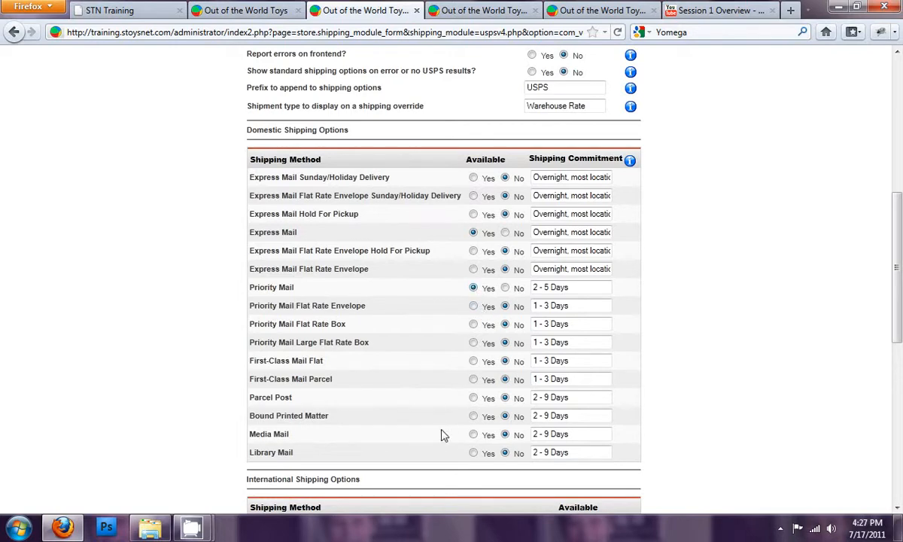
scroll(441, 420, "down", 5)
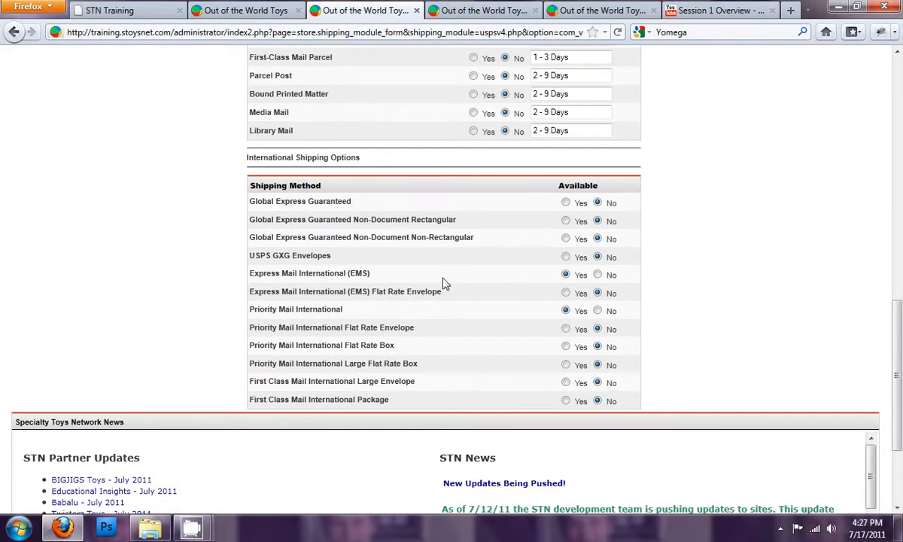
left_click_drag(280, 274, 389, 274)
left_click(374, 277)
left_click_drag(308, 274, 347, 274)
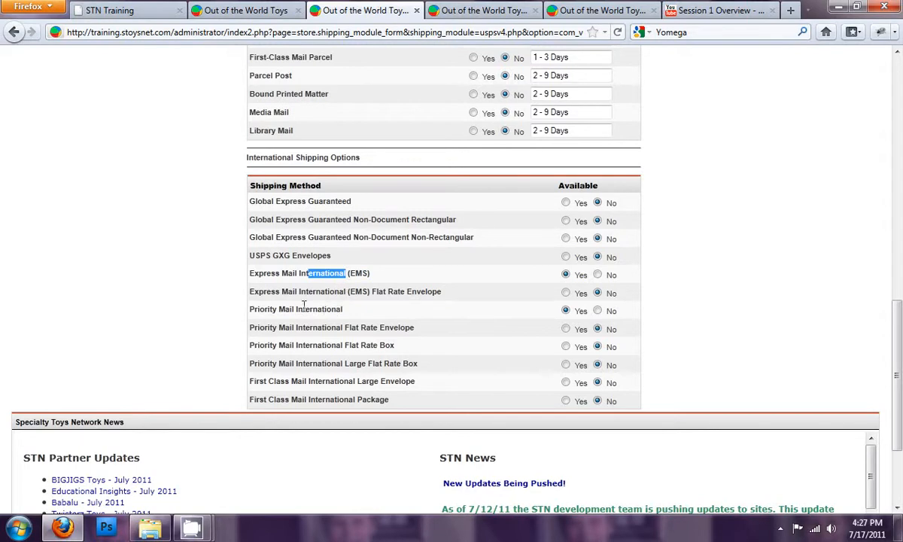
left_click_drag(304, 305, 357, 314)
scroll(504, 305, "up", 10)
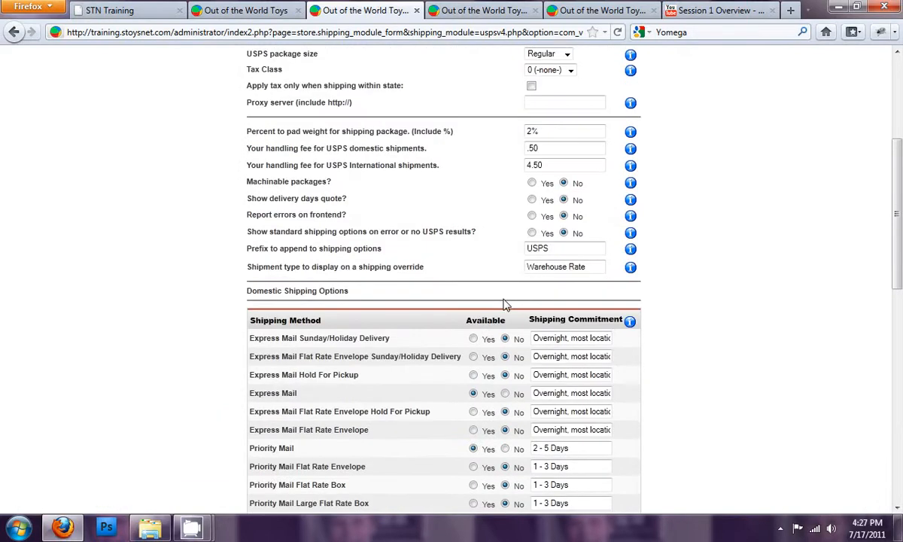
left_click(817, 113)
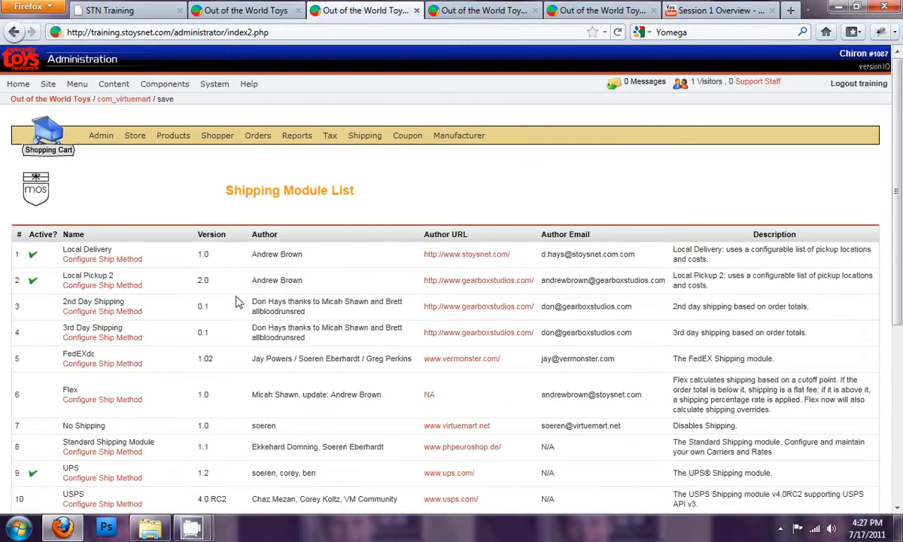
- Open the UPS shipper record from the shipper list for editing
scroll(238, 313, "down", 7)
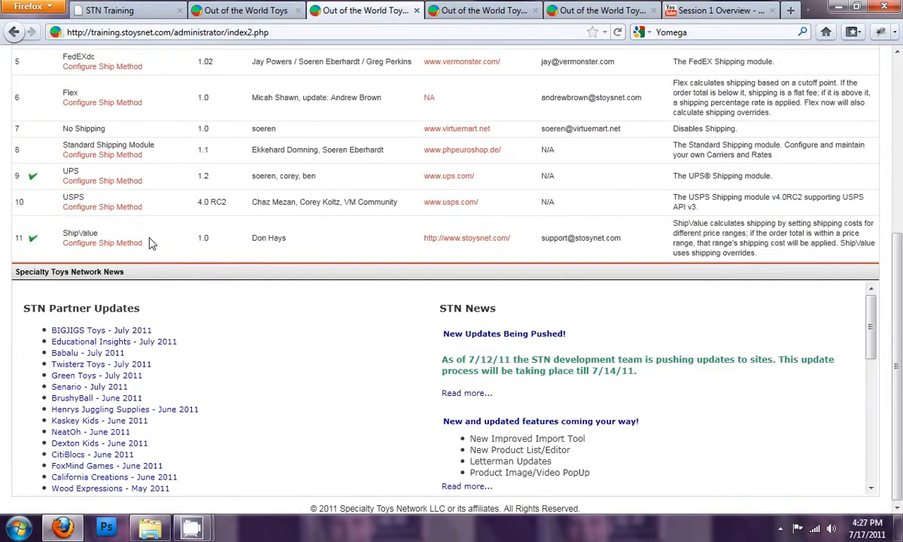
scroll(150, 243, "up", 2)
scroll(150, 243, "up", 2)
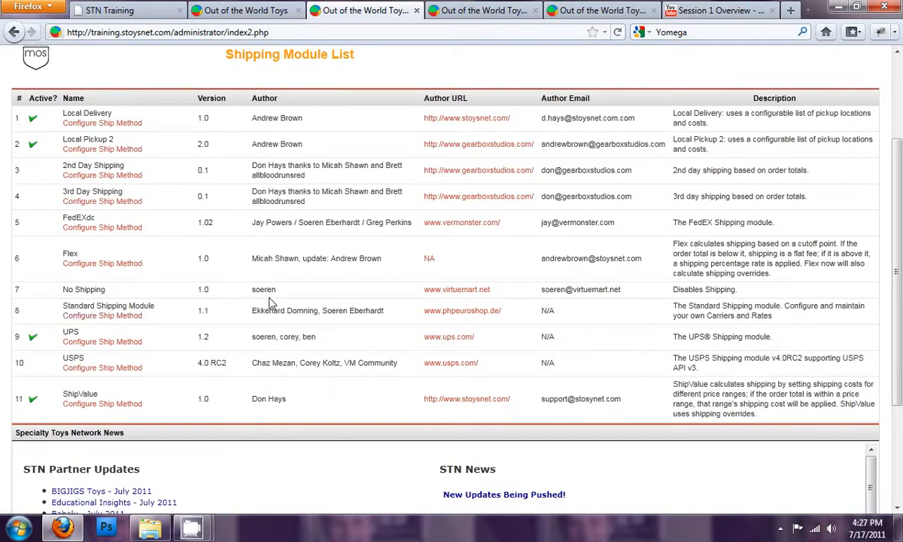
scroll(271, 302, "up", 2)
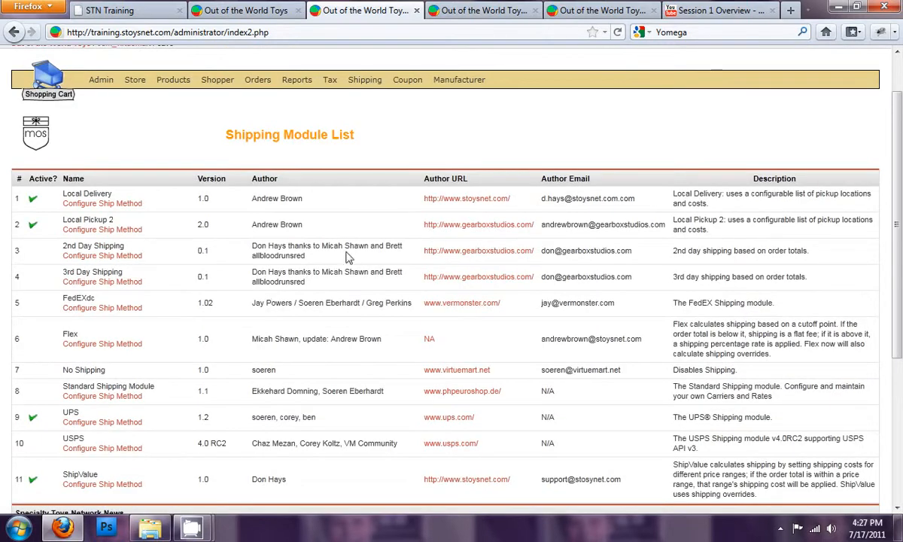
mouse_move(354, 80)
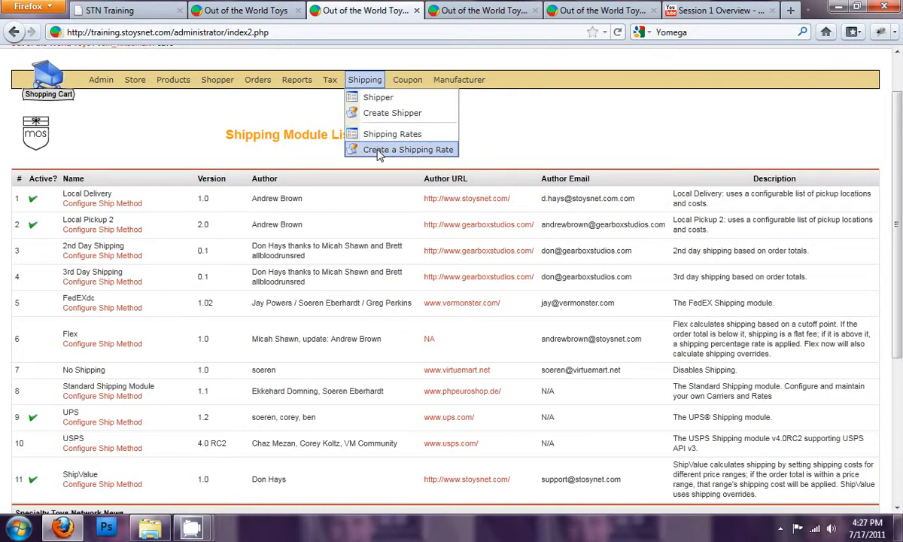
left_click(384, 99)
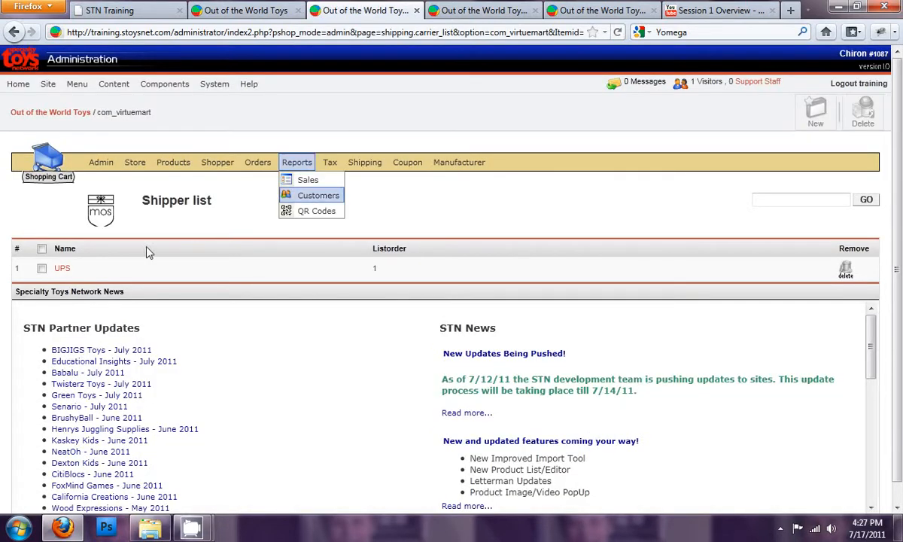
left_click(61, 268)
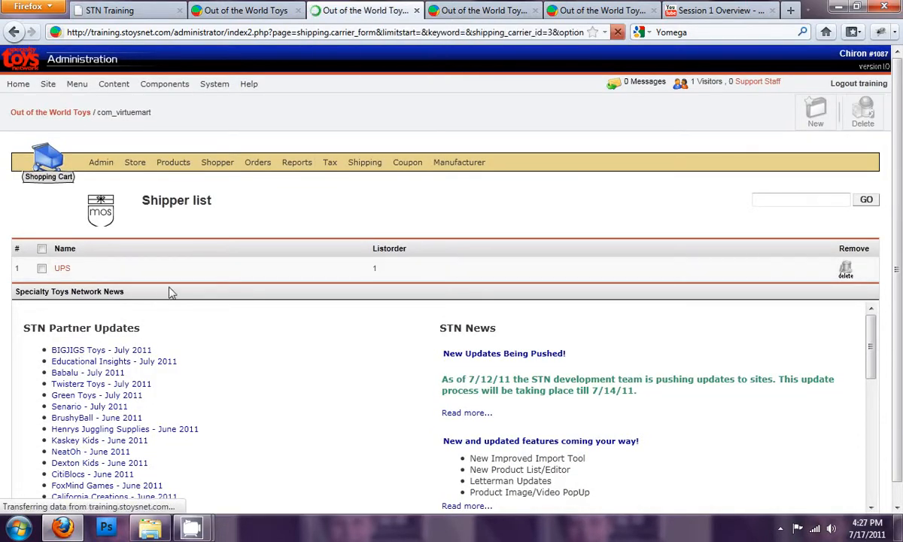
double_click(209, 217)
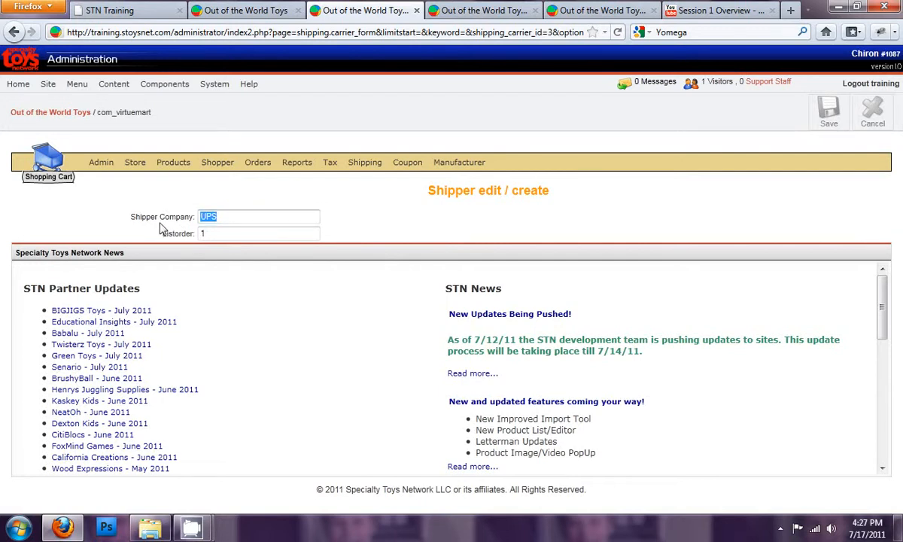
- Name the shipper UPS and save the shipper record
type("UPS")
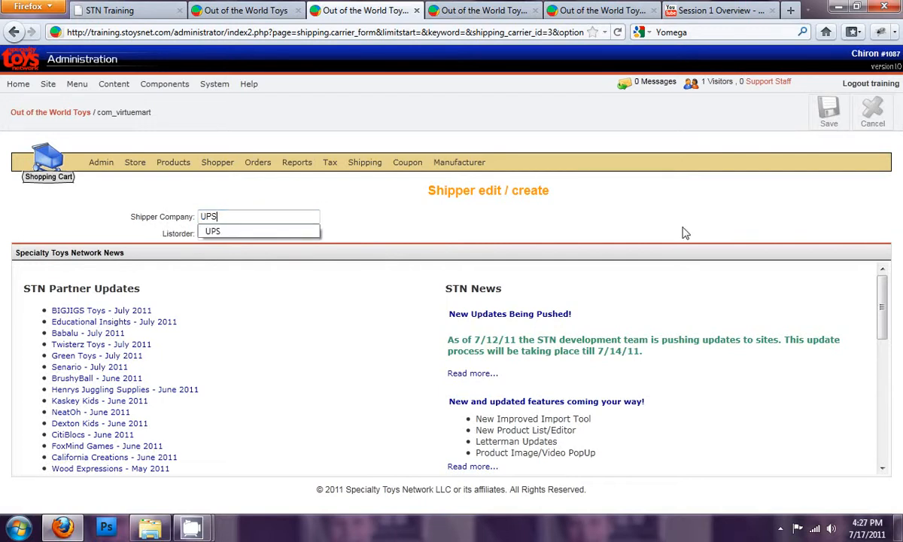
left_click(832, 117)
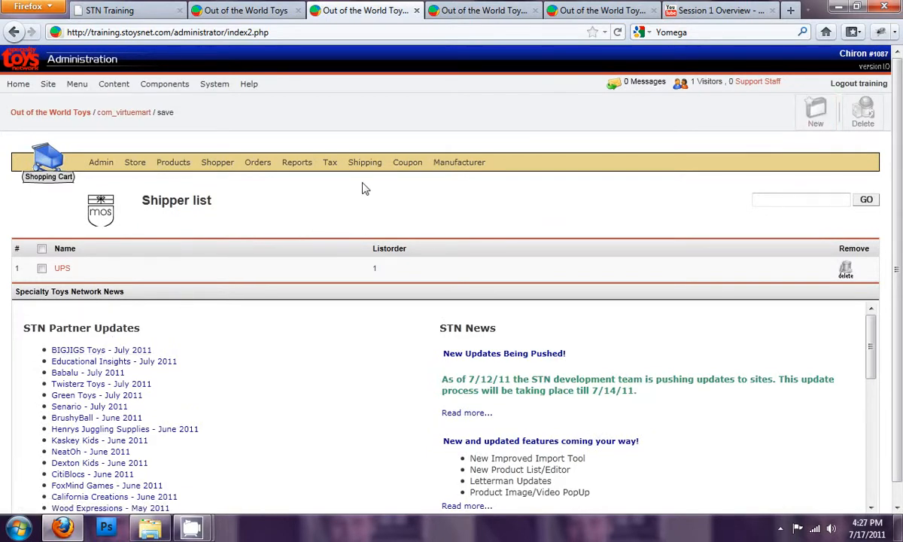
- Open the UPS West Coast shipping rate from the shipping rates list for editing
mouse_move(367, 171)
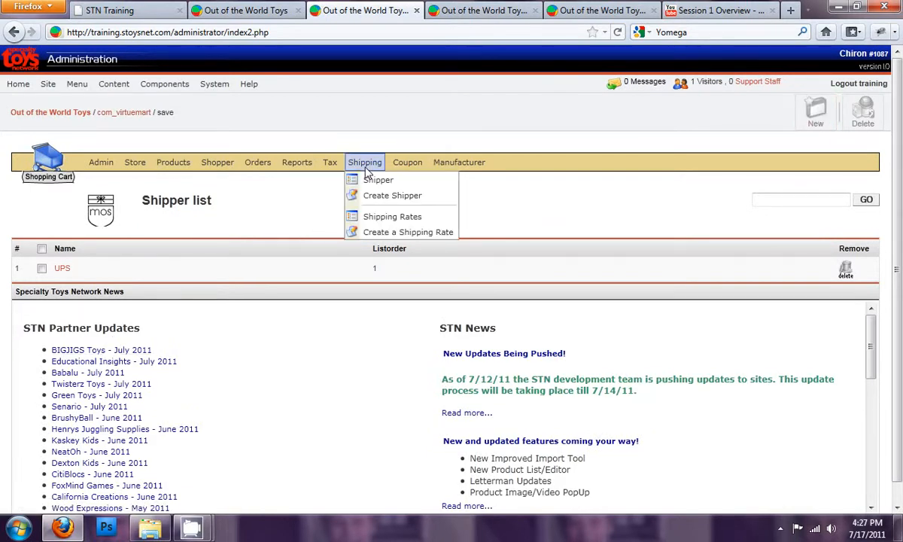
left_click(388, 218)
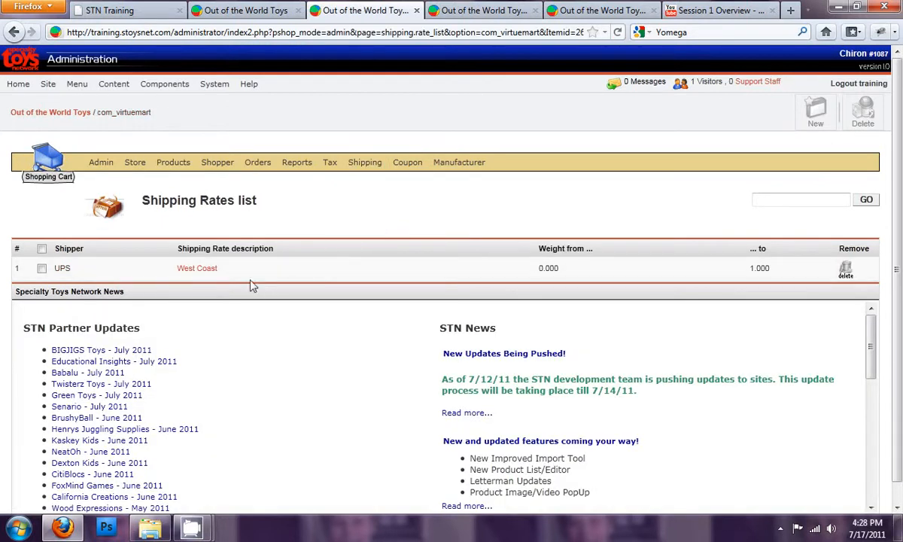
left_click(200, 270)
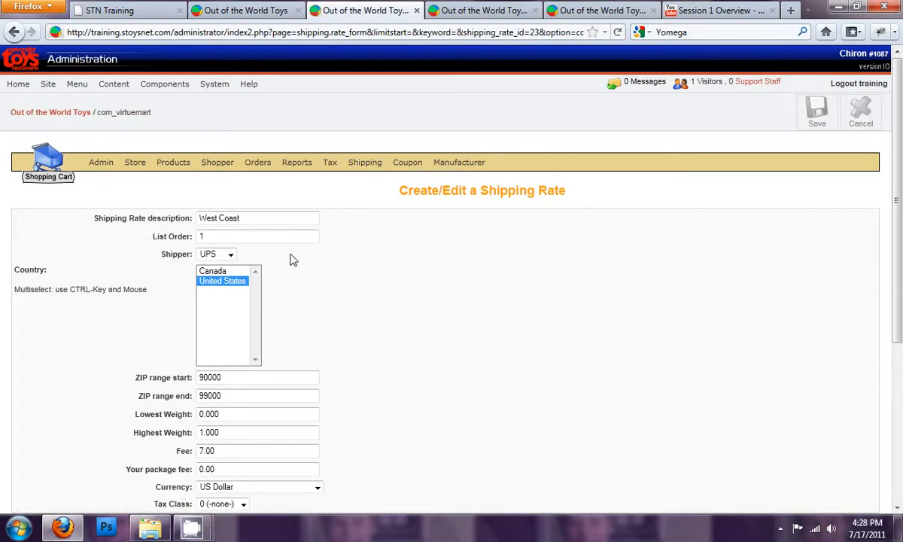
scroll(289, 258, "down", 2)
left_click(231, 174)
left_click(231, 176)
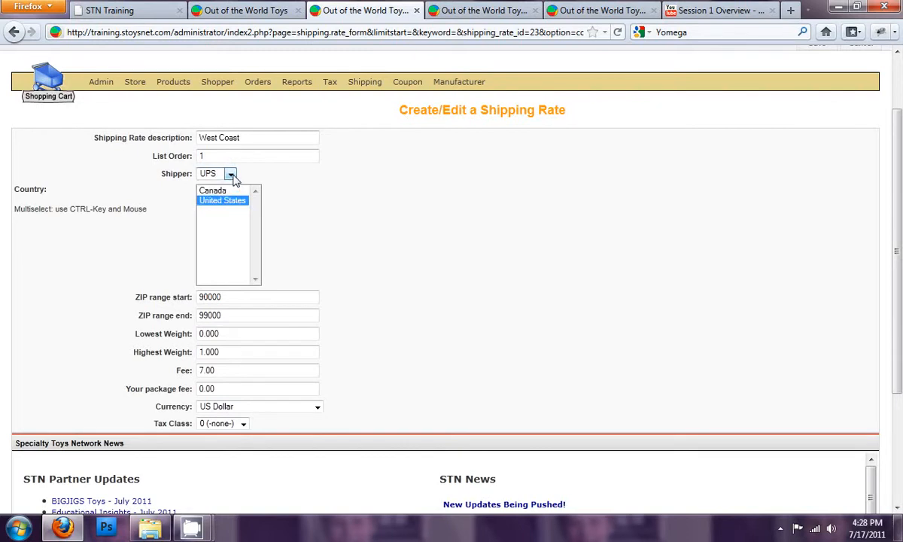
left_click(265, 140)
left_click_drag(262, 139, 161, 143)
left_click(143, 152)
scroll(286, 207, "down", 2)
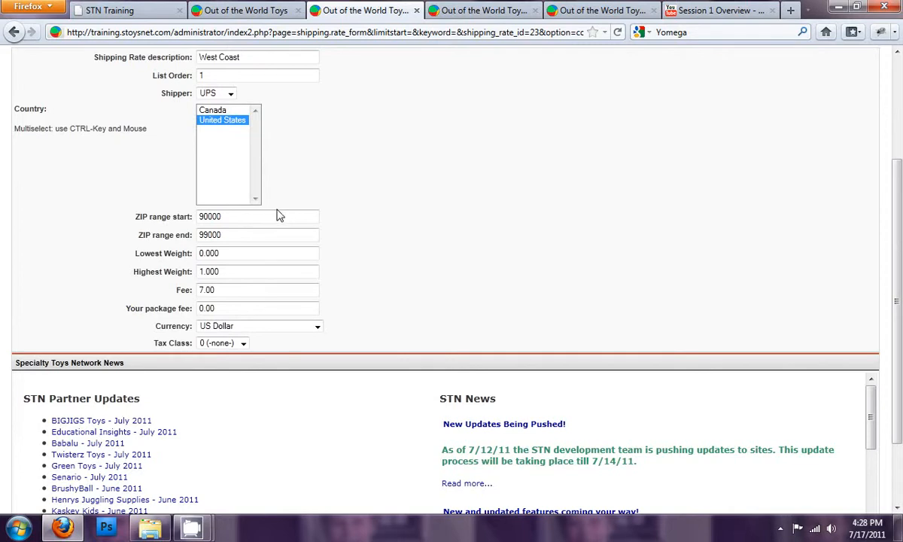
- Set the West Coast rate's highest weight to 2 and save the rate
left_click_drag(249, 216, 184, 217)
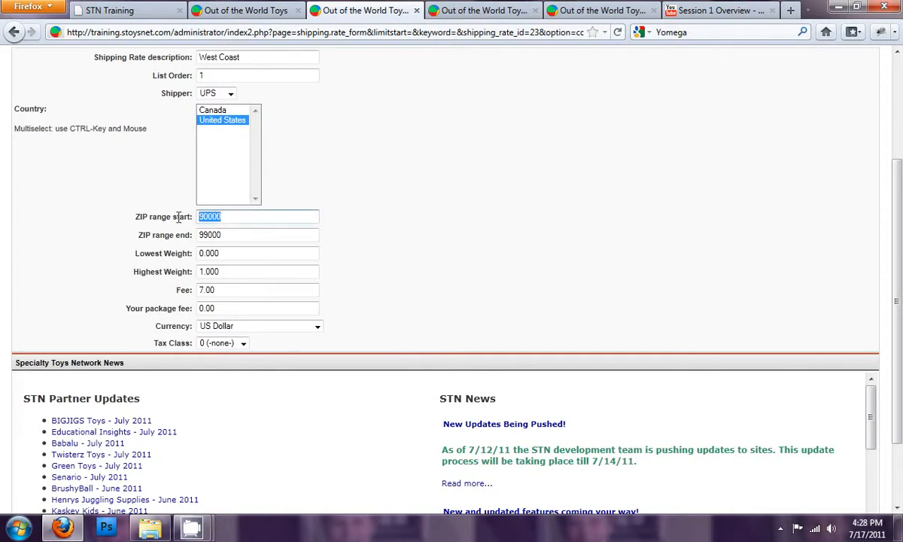
left_click(235, 235)
left_click(236, 216)
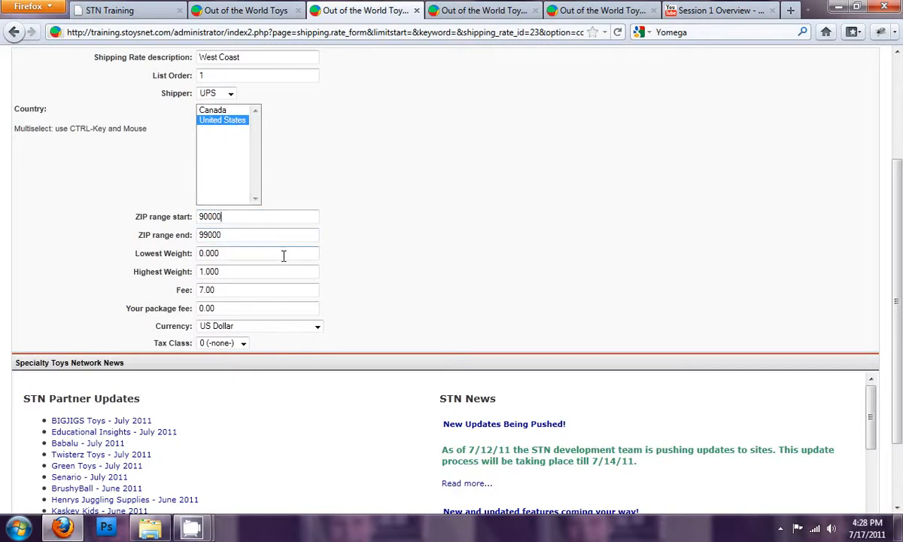
scroll(283, 256, "down", 2)
left_click_drag(238, 173, 143, 172)
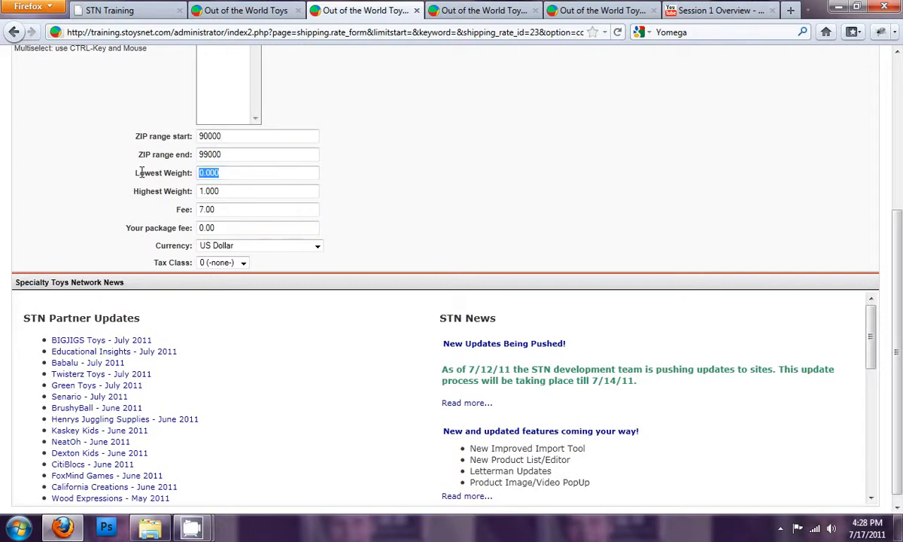
left_click(238, 191)
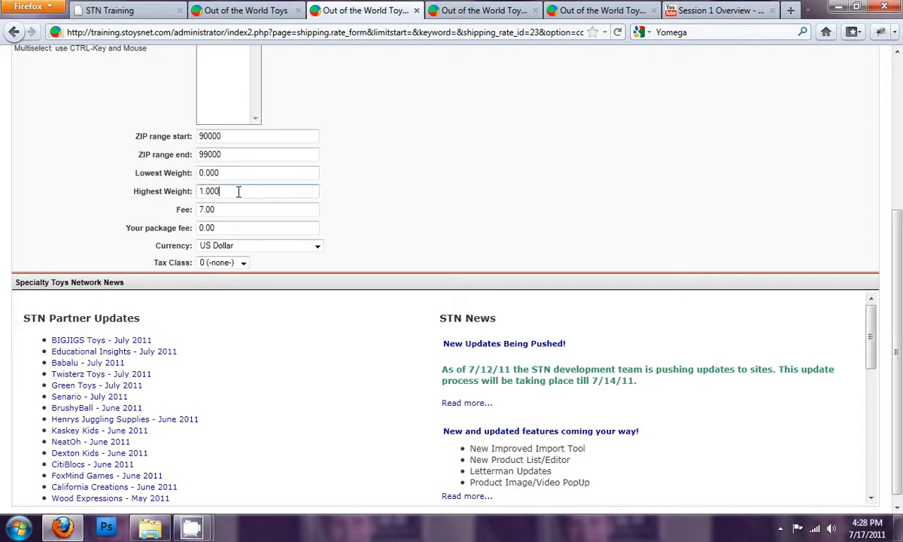
left_click_drag(220, 210, 177, 209)
left_click_drag(203, 191, 197, 193)
type("2")
left_click(247, 193)
left_click_drag(235, 228, 190, 214)
scroll(550, 214, "up", 5)
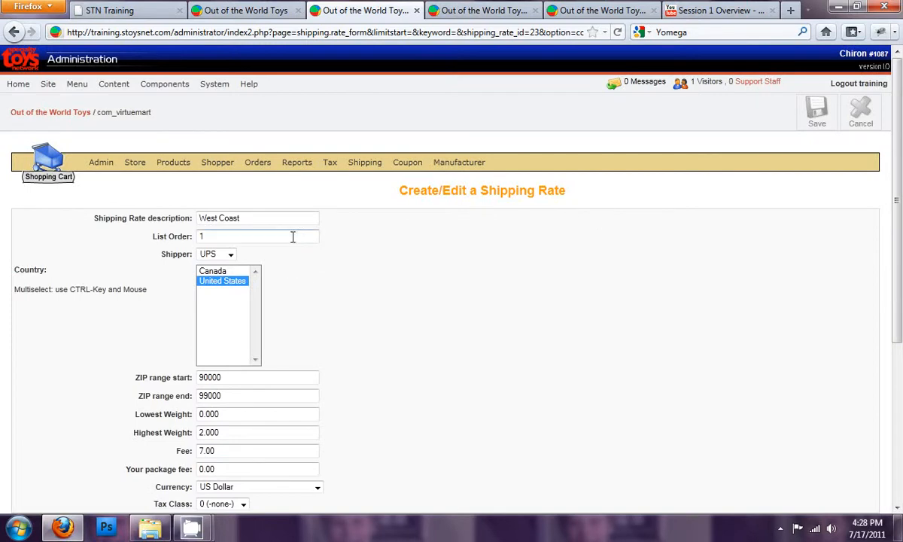
left_click_drag(266, 218, 192, 218)
key("ctrl+c")
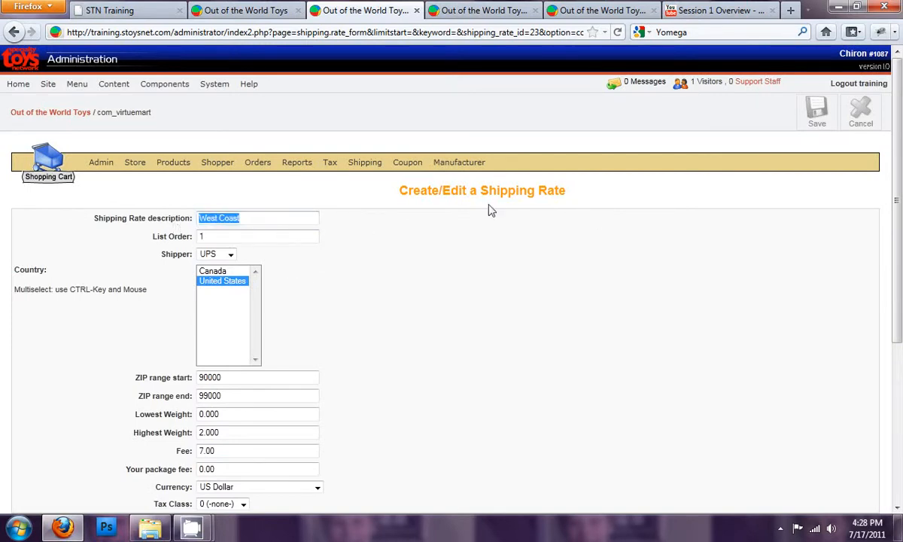
left_click(817, 112)
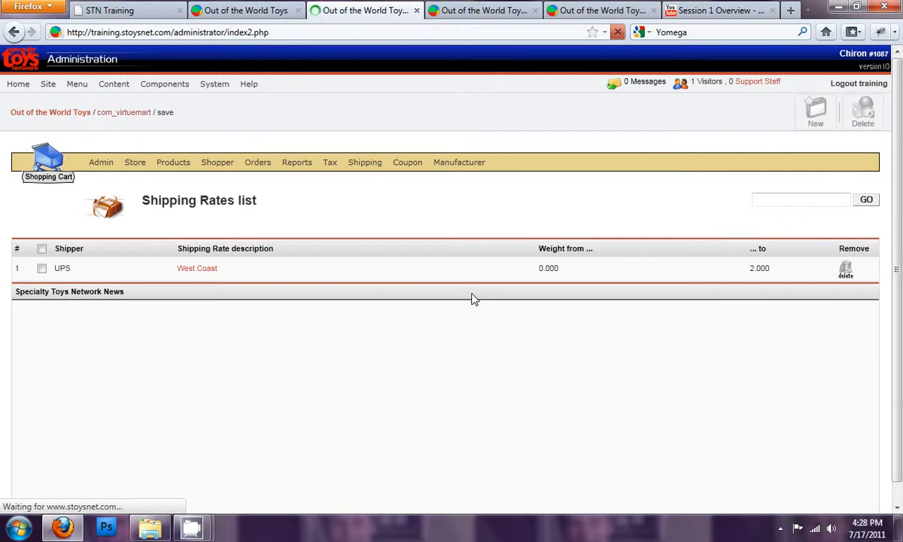
- Create a new shipping rate described West Coast, list order 1, for United States ZIP codes 90000 to 99000
left_click(816, 109)
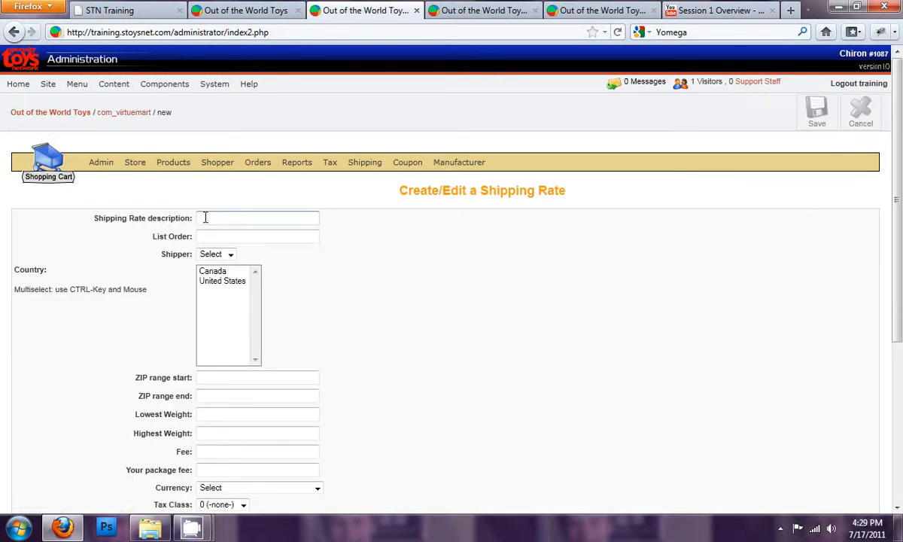
key("ctrl+v")
left_click(351, 220)
left_click(223, 237)
type("1")
left_click(223, 282)
left_click(218, 375)
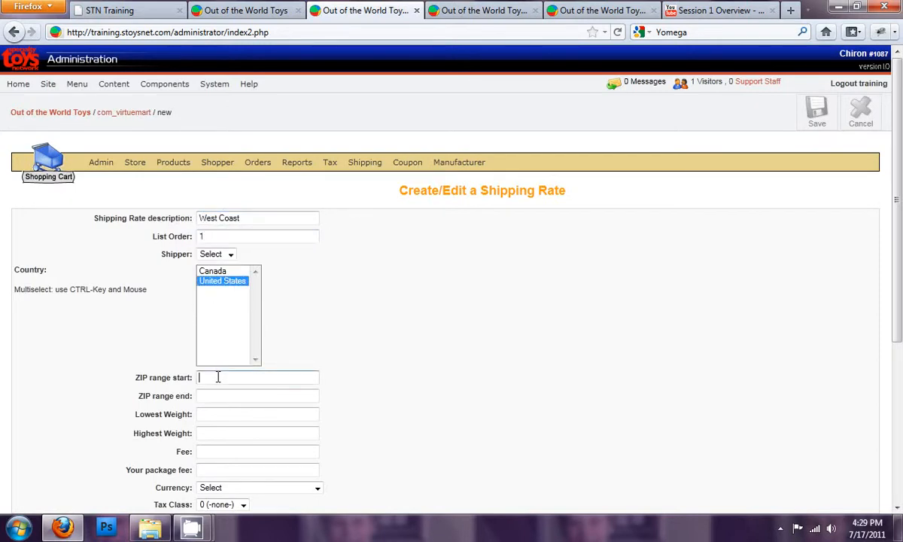
type("9")
left_click(225, 395)
left_click(222, 397)
type("99")
left_click(222, 414)
left_click(221, 414)
- Set the new rate's weights from 2.01 to 5.00, fee 9.95, currency US Dollar, and save it
scroll(221, 417, "down", 2)
left_click(224, 353)
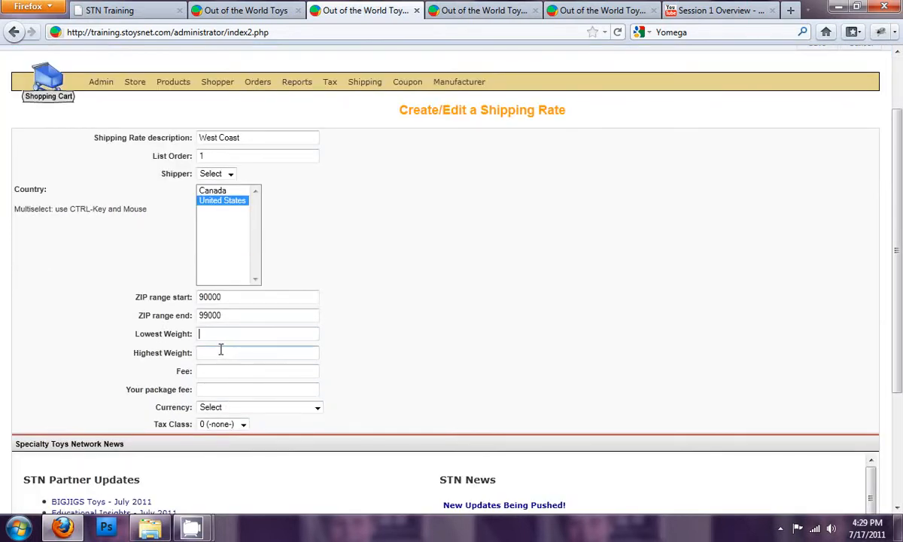
type("2")
type("5")
left_click(213, 370)
key("BackSpace")
key("BackSpace")
key("BackSpace")
type("9.9")
left_click(214, 388)
left_click(253, 407)
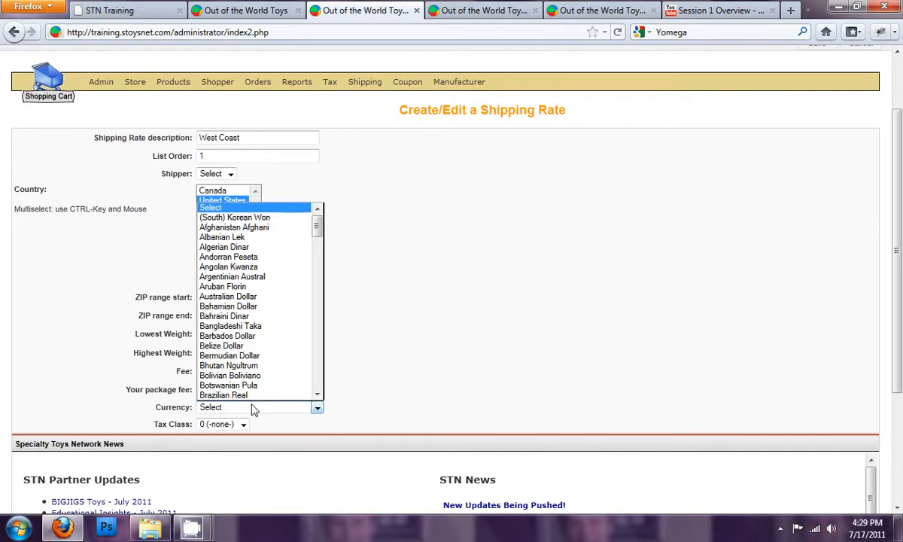
type("us")
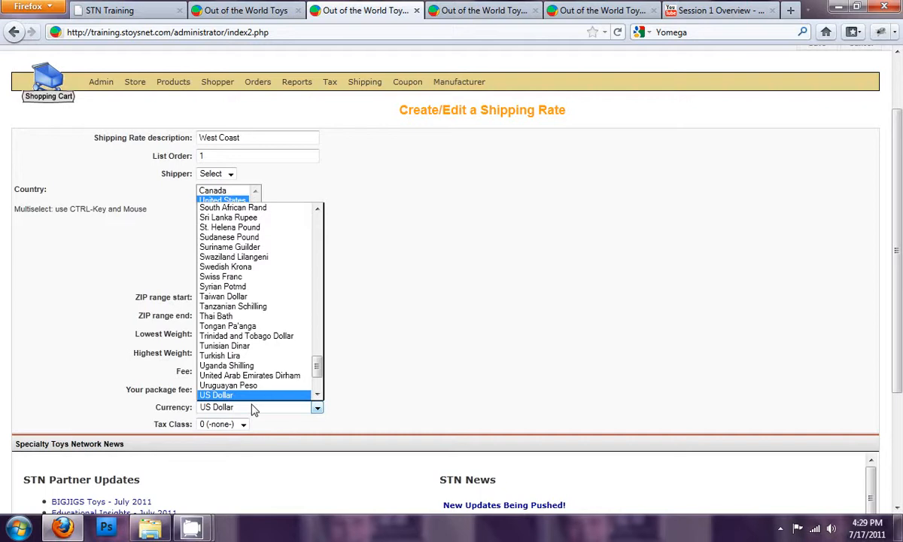
key("Return")
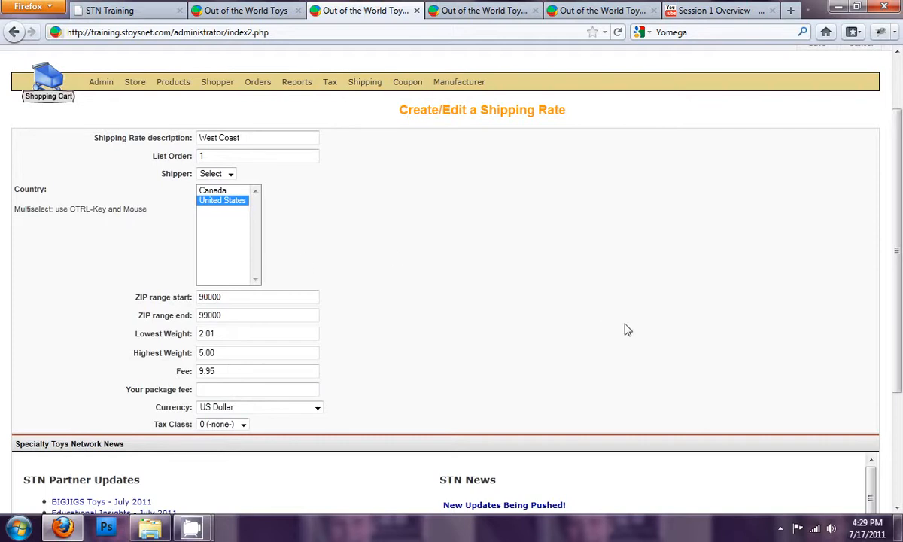
scroll(677, 316, "up", 2)
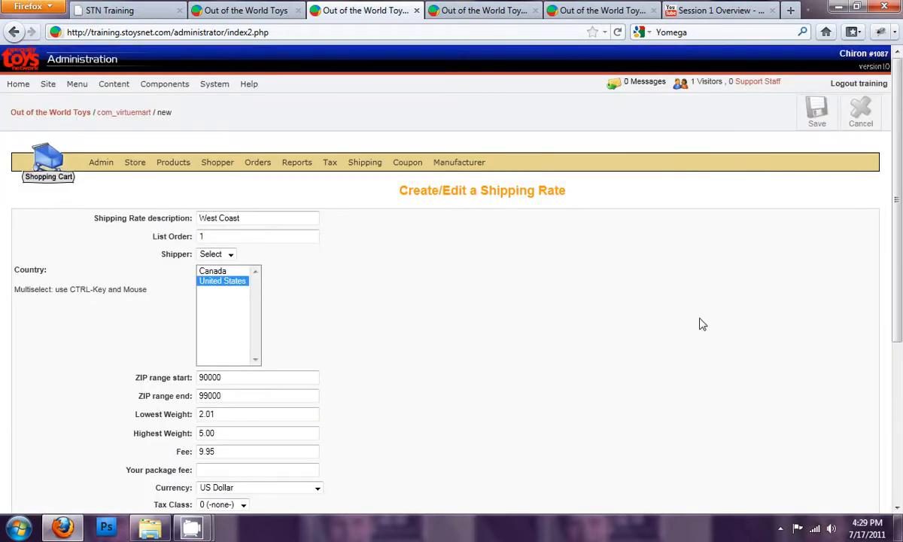
left_click(816, 120)
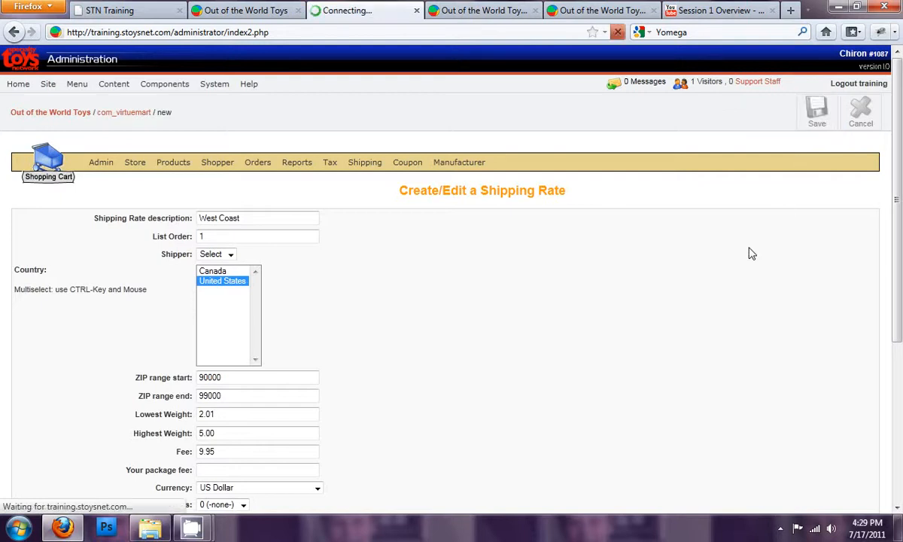
- Choose UPS as the new rate's shipper and save the rate again
left_click(223, 331)
left_click(230, 354)
left_click(226, 357)
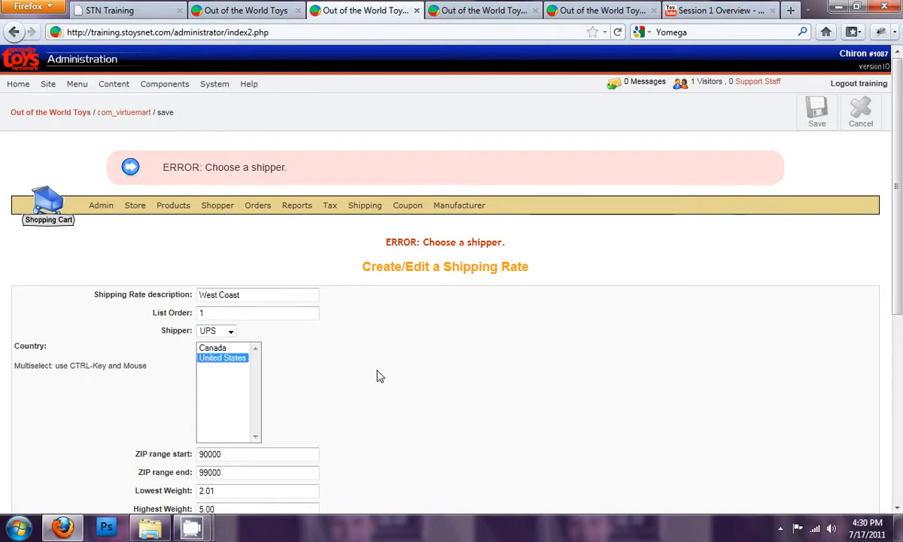
scroll(404, 375, "down", 6)
scroll(419, 369, "up", 3)
scroll(419, 369, "up", 4)
left_click(819, 113)
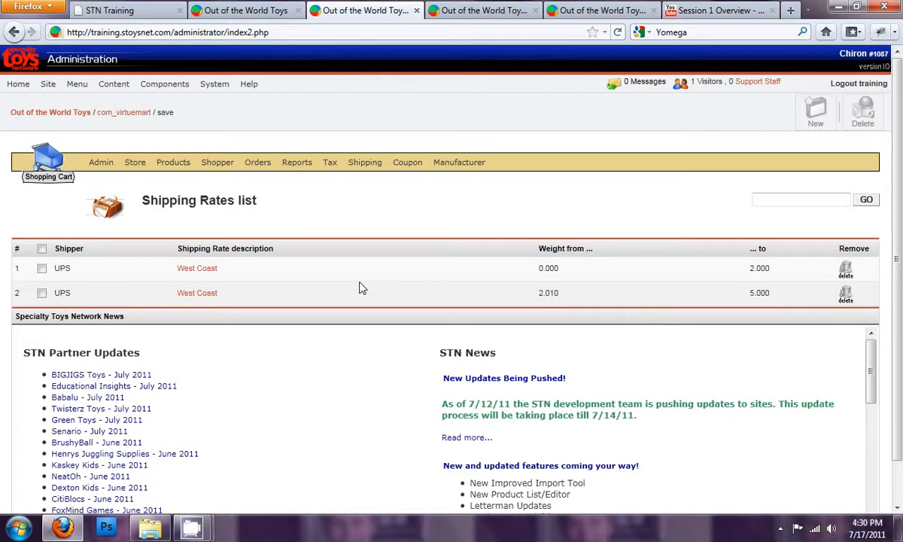
- Open Train Table With Drawers in the storefront and get a shipping estimate for ZIP code 97128
left_click(275, 15)
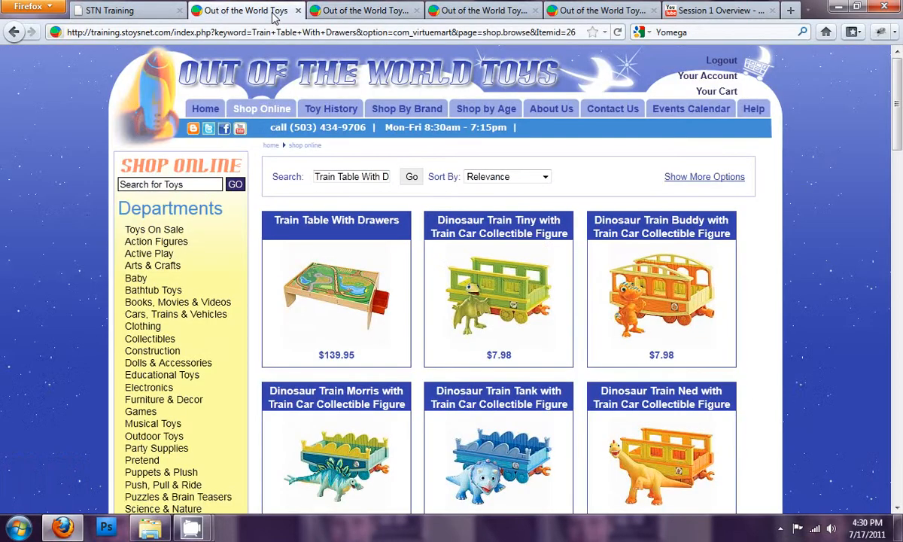
left_click(343, 298)
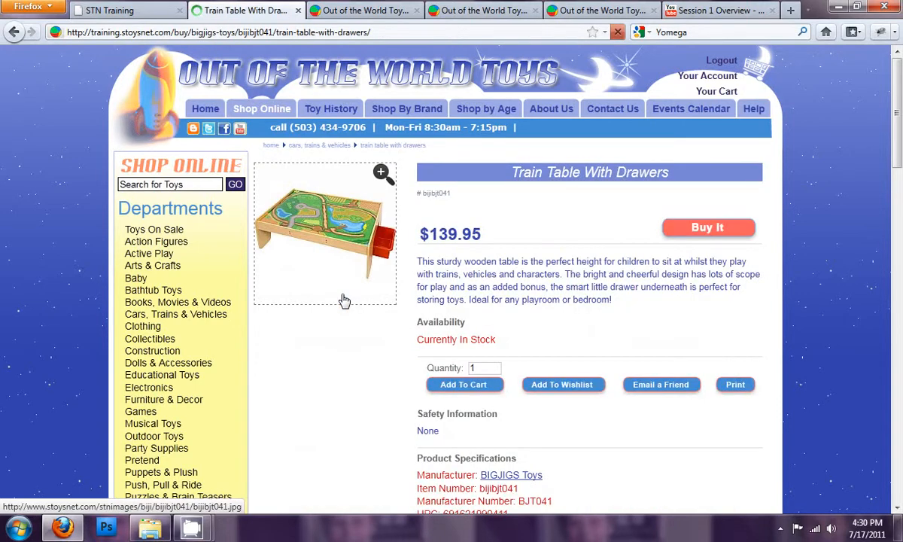
scroll(361, 309, "down", 15)
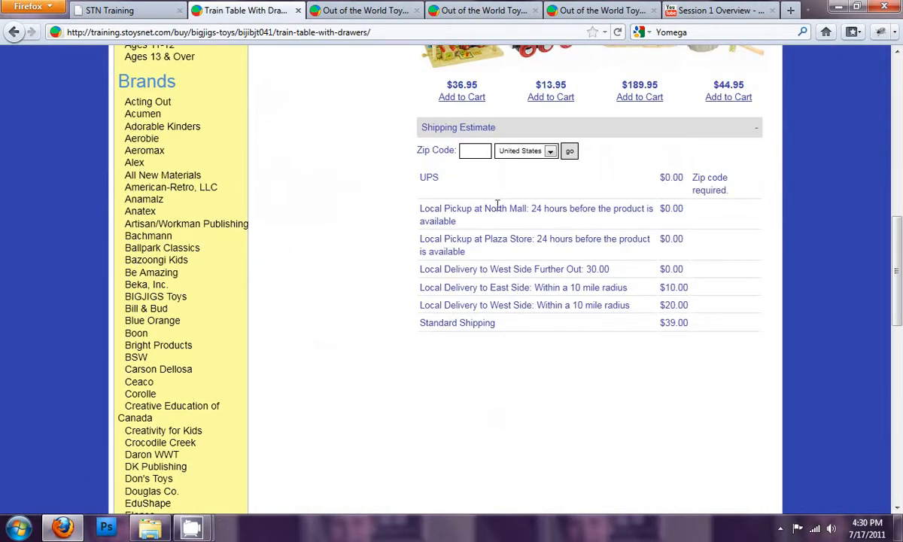
left_click(480, 153)
type("97128")
left_click(570, 151)
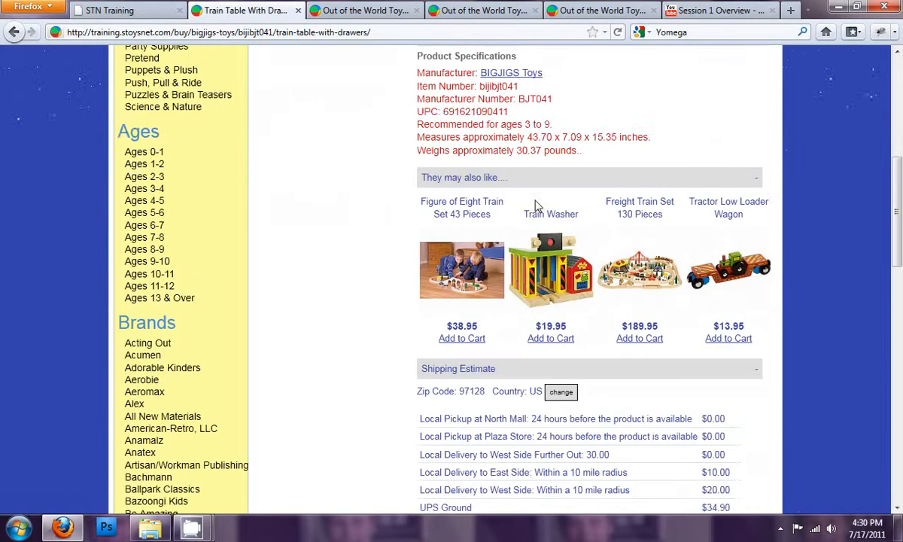
scroll(517, 191, "up", 2)
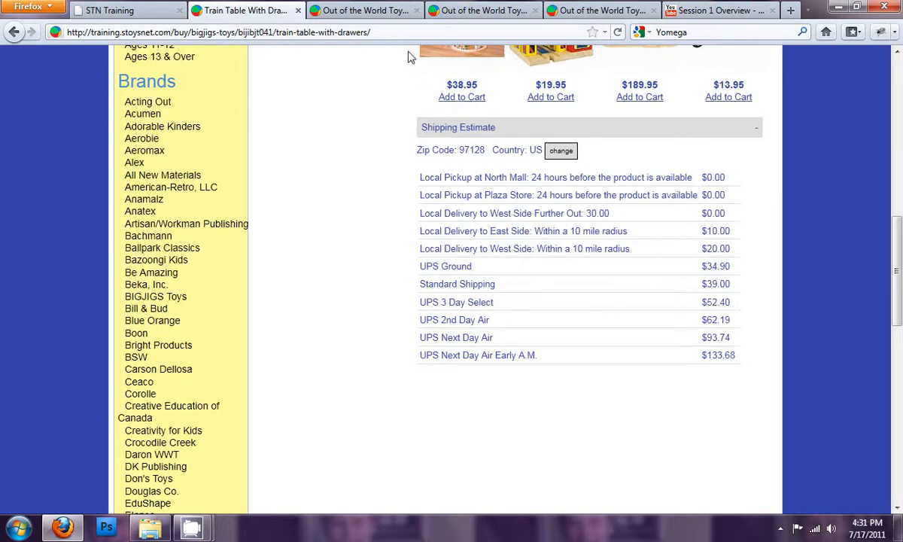
left_click(391, 15)
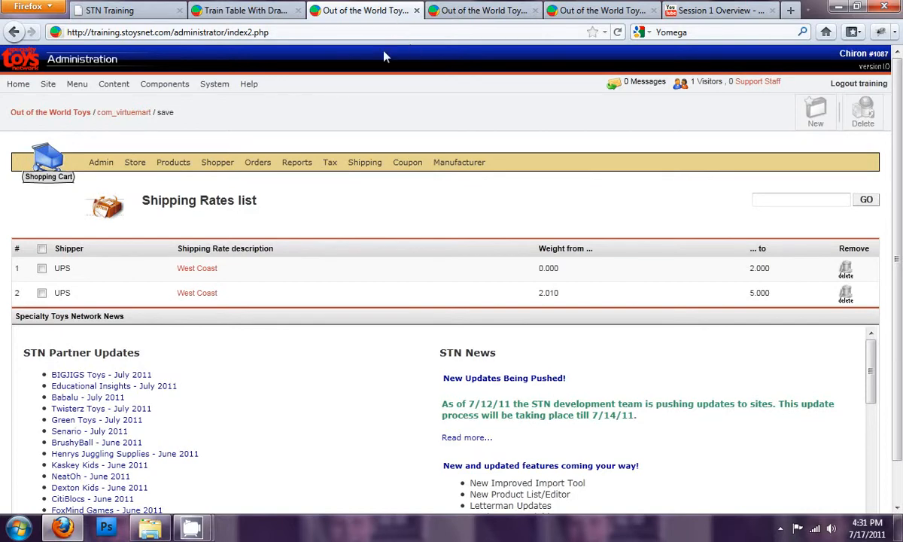
left_click(478, 11)
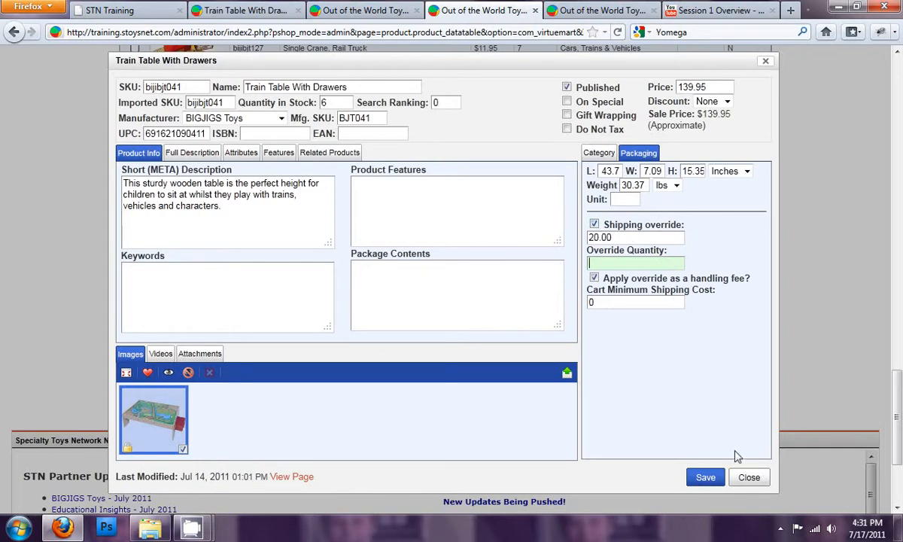
left_click(747, 478)
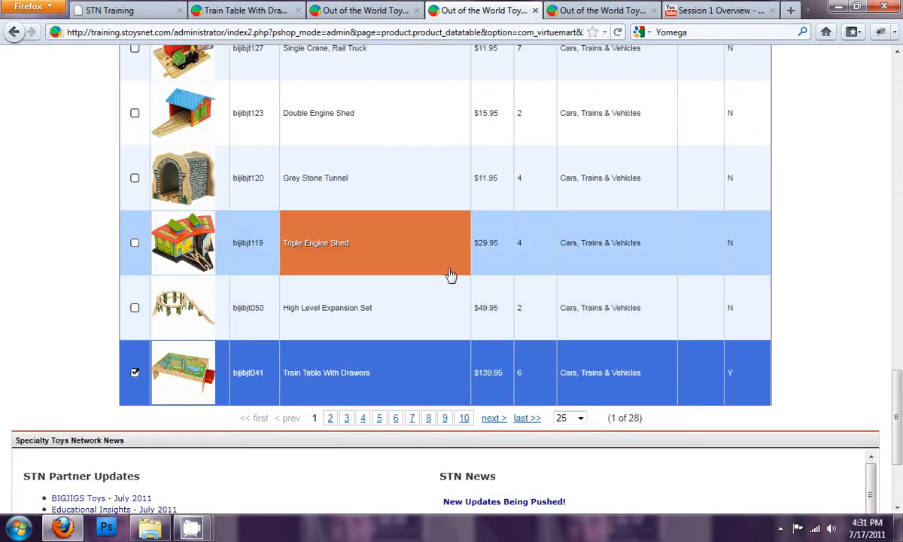
left_click(585, 13)
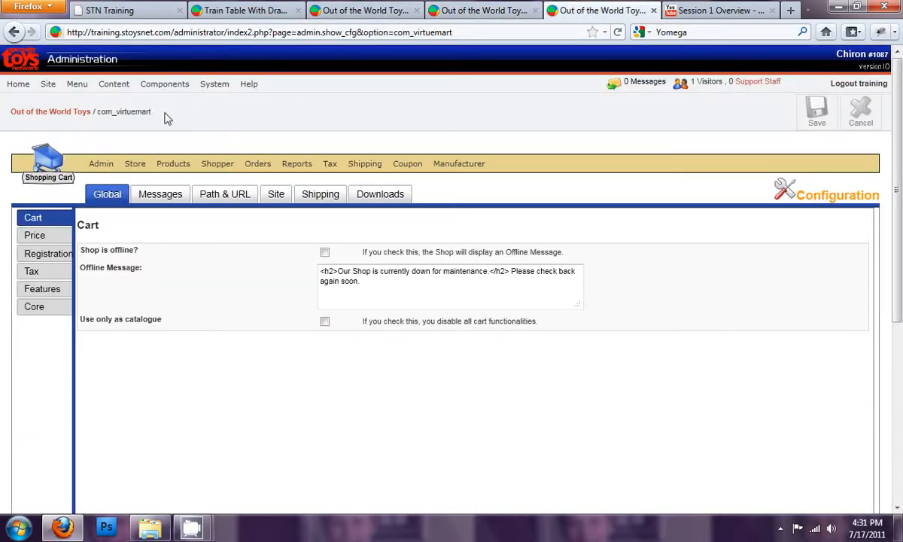
- Open the store configuration's shipping methods and enable 3rd day shipping while disabling Local Delivery and UPS Online Tools
mouse_move(164, 83)
left_click(194, 258)
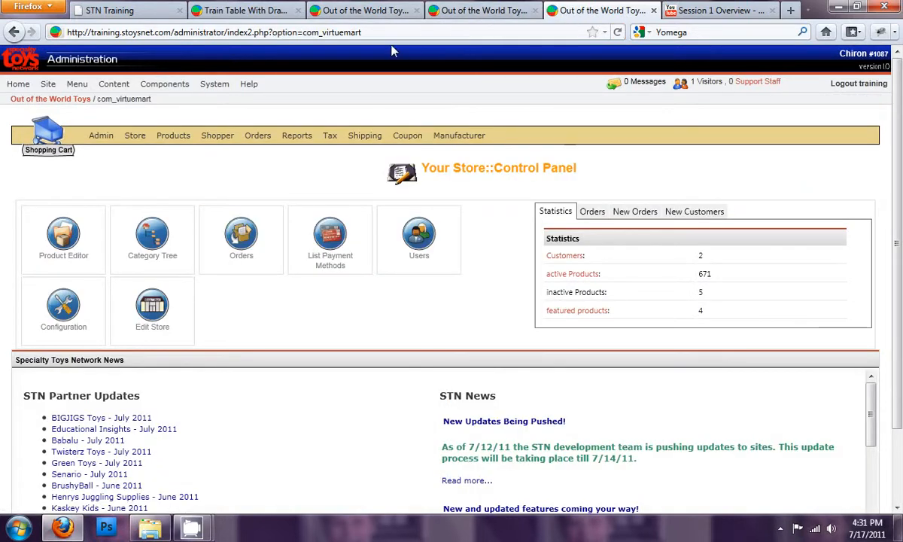
mouse_move(97, 136)
left_click(109, 156)
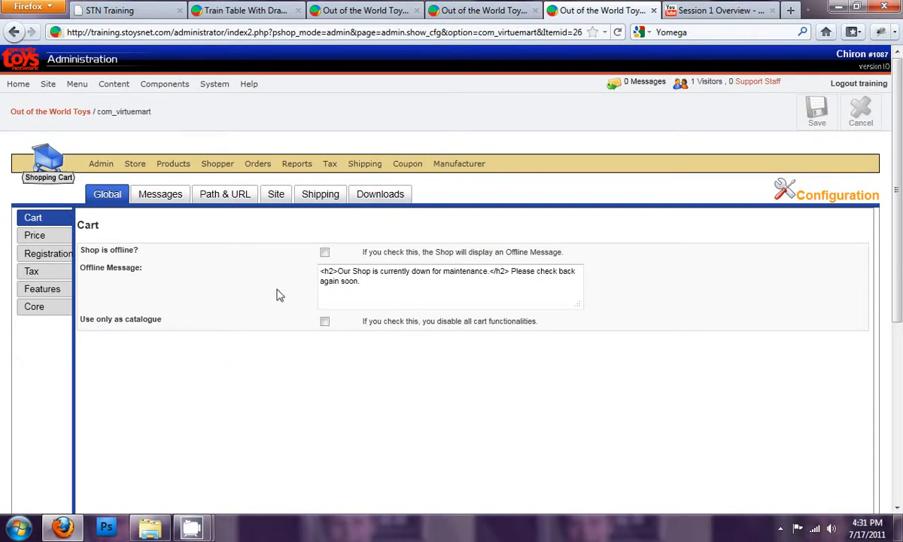
left_click(318, 195)
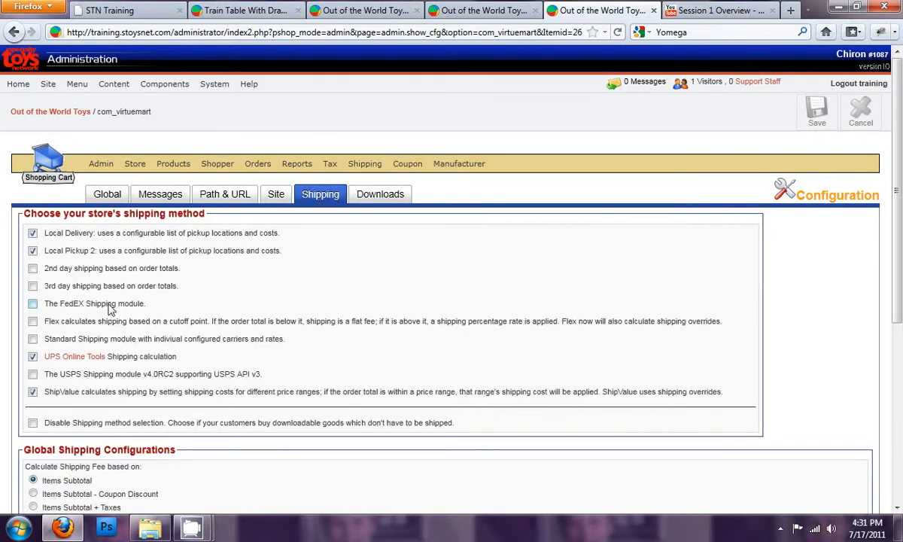
left_click(32, 357)
left_click(32, 287)
left_click(33, 234)
- Review the Global Shipping Configurations options for what the shipping fee is calculated on
scroll(192, 283, "down", 3)
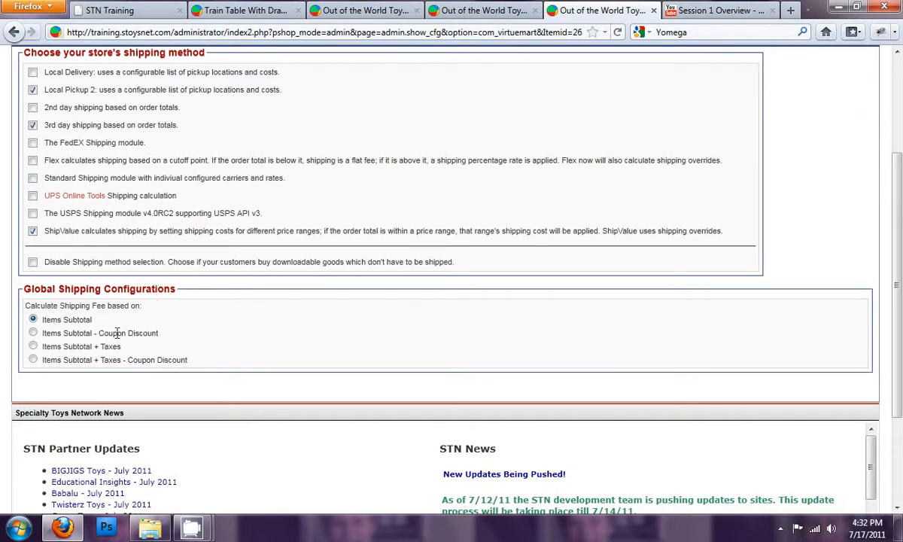
left_click_drag(42, 289, 128, 289)
left_click(142, 284)
left_click_drag(64, 305, 107, 306)
left_click(115, 301)
left_click_drag(51, 332, 96, 333)
triple_click(107, 337)
left_click(107, 337)
left_click_drag(51, 346, 124, 347)
left_click(126, 348)
left_click(125, 352)
left_click_drag(129, 360, 198, 361)
left_click(207, 362)
left_click_drag(43, 319, 91, 319)
left_click(96, 320)
- Save the shipping method configuration with ShipValue kept enabled
scroll(459, 350, "up", 4)
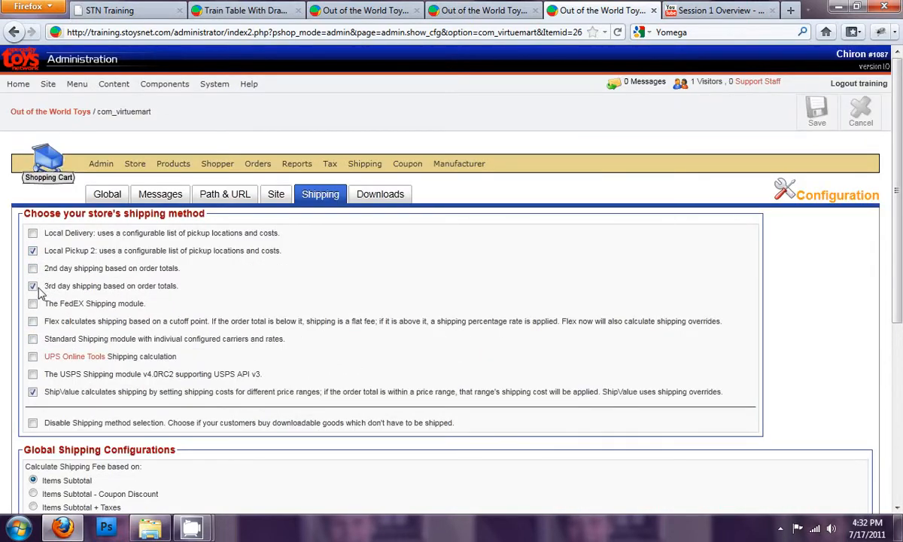
left_click(33, 393)
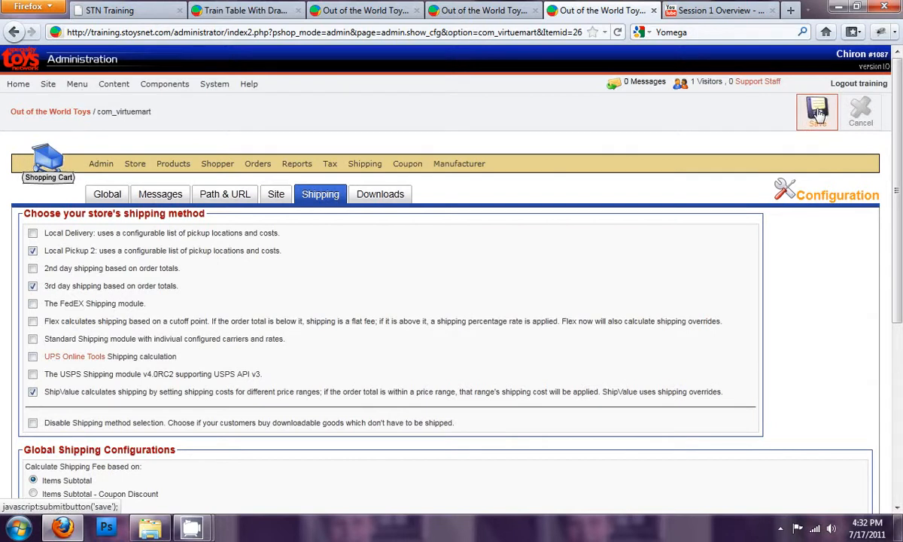
left_click(818, 112)
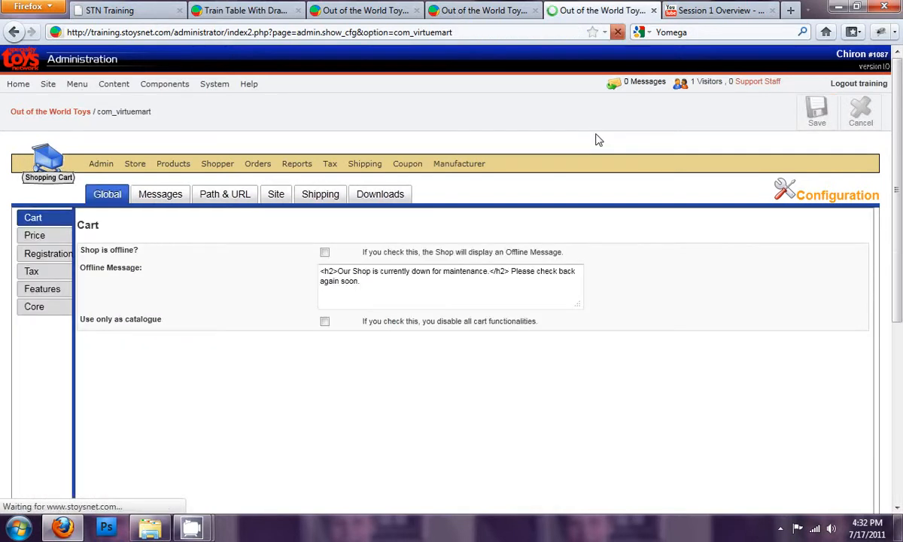
left_click(488, 14)
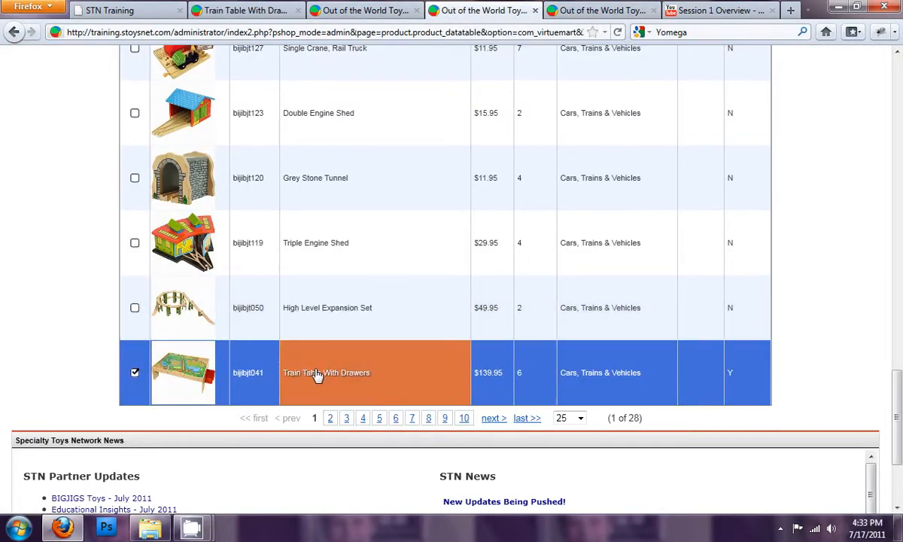
left_click(360, 12)
left_click(461, 10)
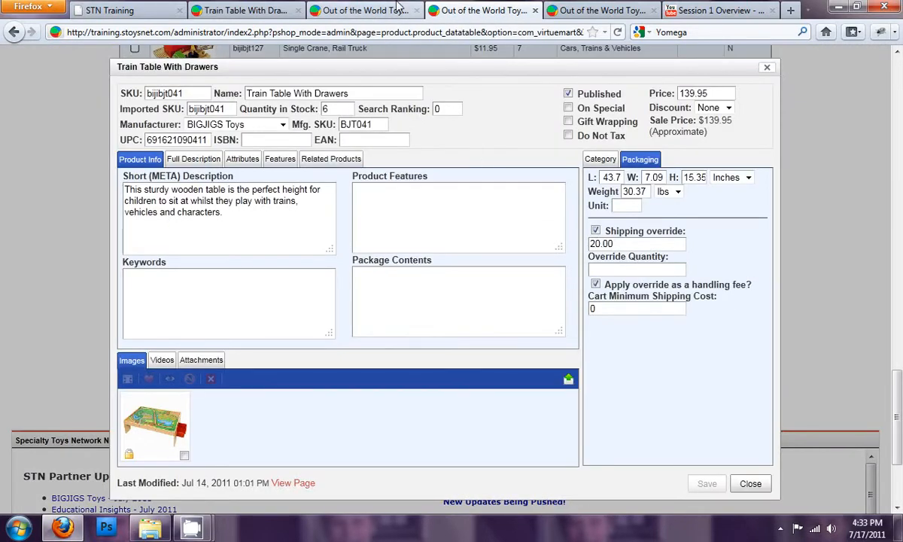
left_click(258, 11)
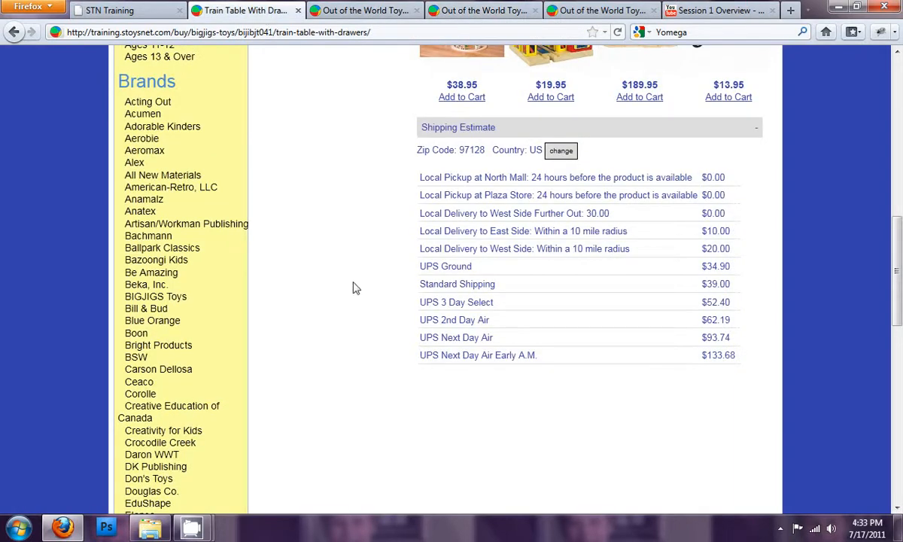
- Add Train Table With Drawers to the cart on the storefront and proceed to secure checkout
scroll(354, 300, "up", 10)
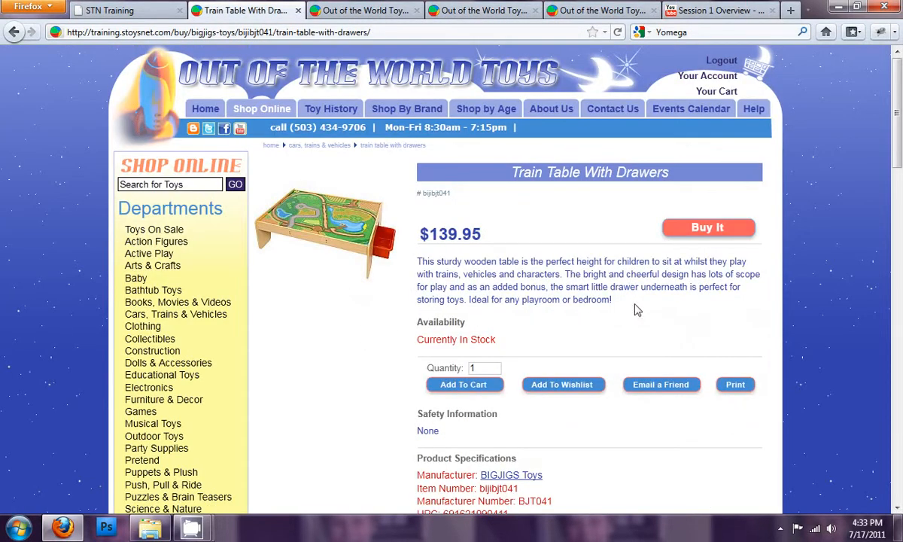
left_click(701, 230)
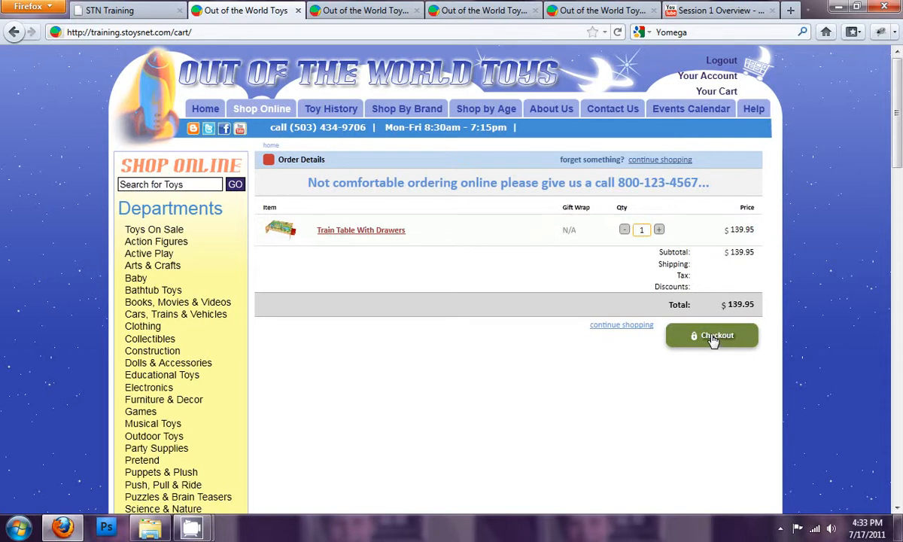
left_click(731, 231)
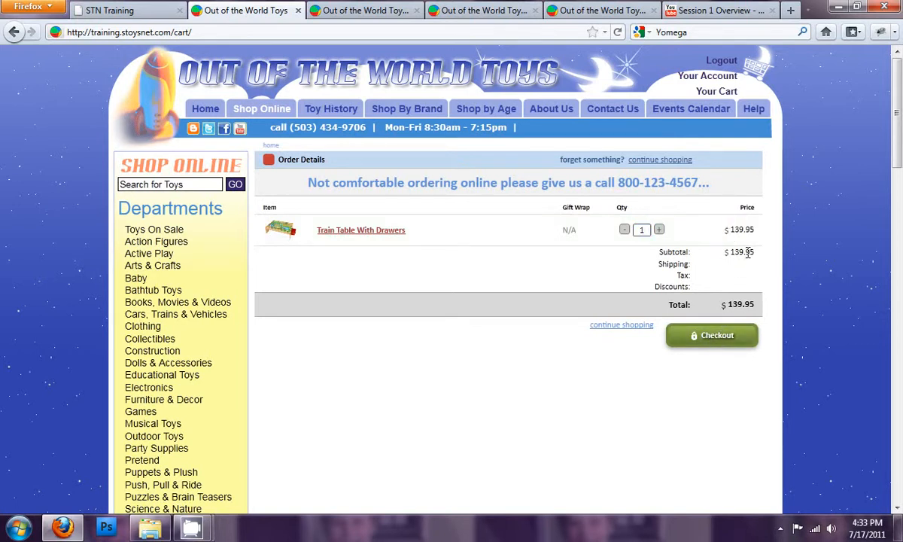
left_click(710, 338)
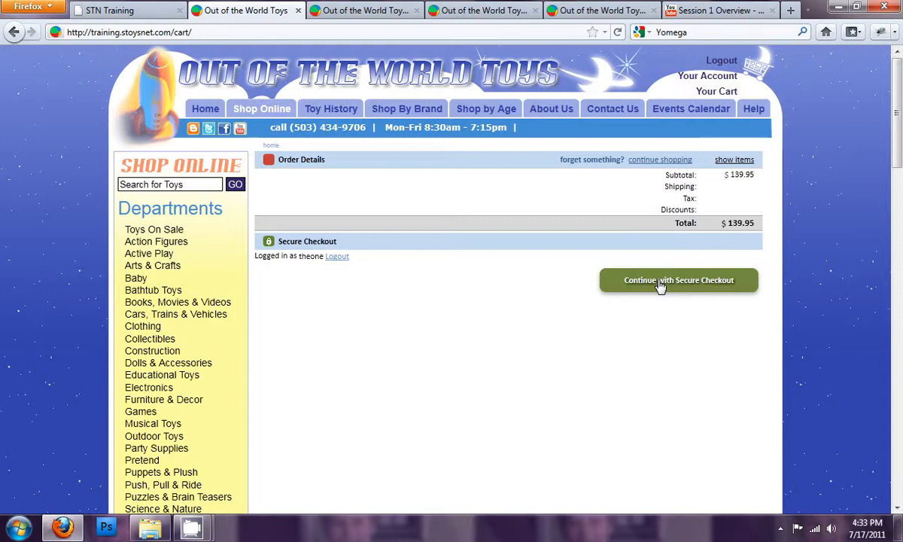
left_click(706, 287)
- Keep shipping to the same address as billing and continue to the shipping method stage
scroll(682, 308, "down", 2)
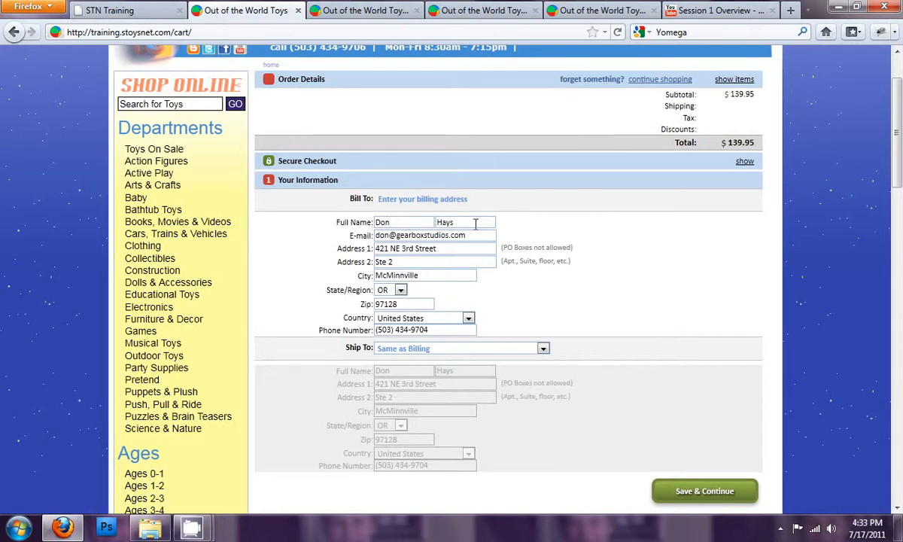
left_click(436, 350)
left_click(438, 351)
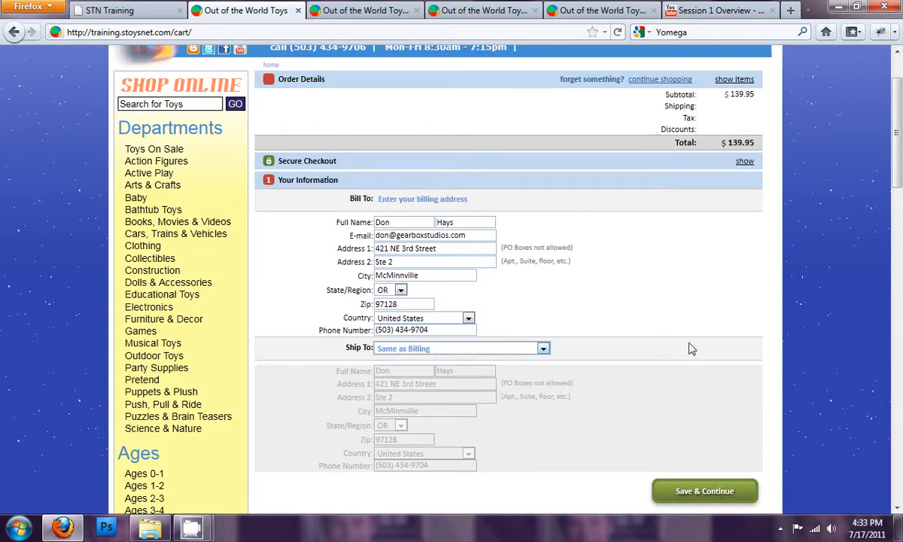
scroll(692, 349, "up", 3)
scroll(692, 348, "down", 3)
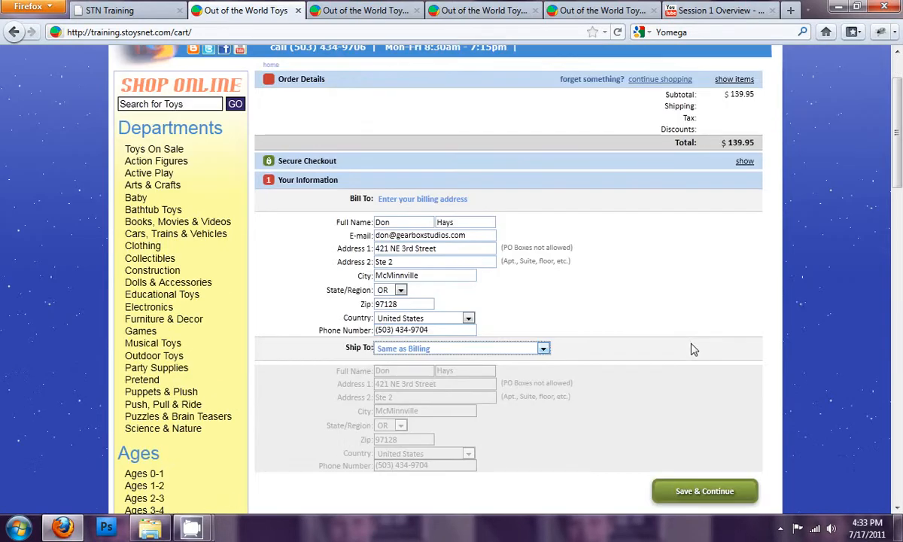
left_click(706, 493)
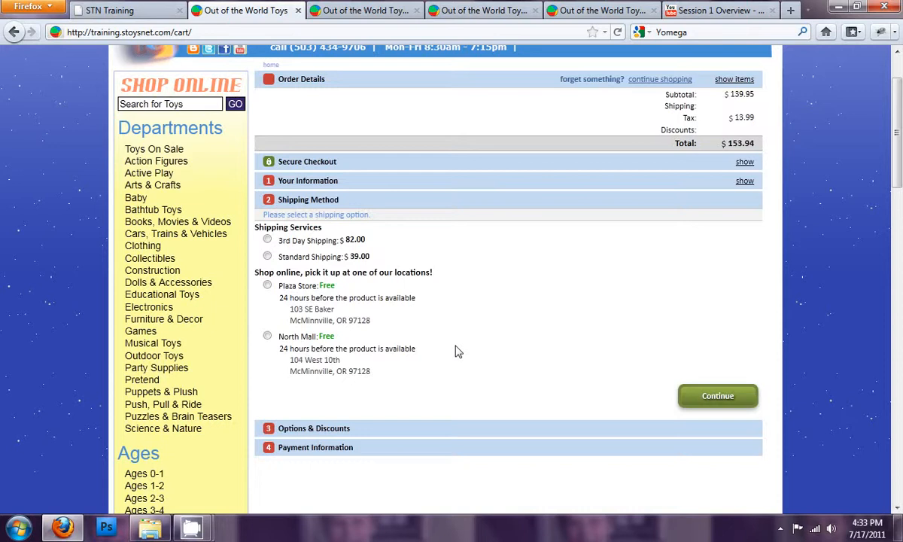
- Compare the offered shipping services by selecting 3rd Day Shipping and then Standard Shipping
double_click(350, 239)
left_click(329, 224)
double_click(354, 256)
left_click(404, 258)
left_click_drag(390, 271, 317, 248)
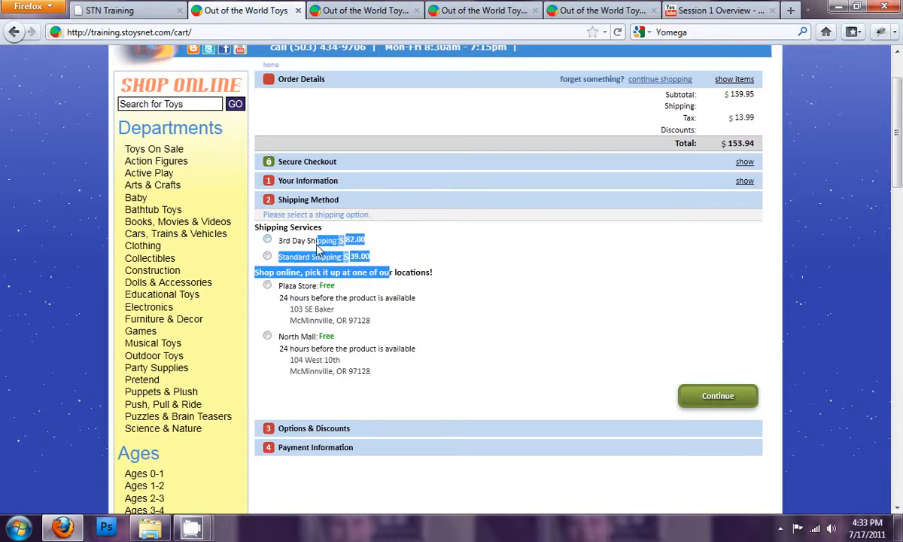
left_click(267, 239)
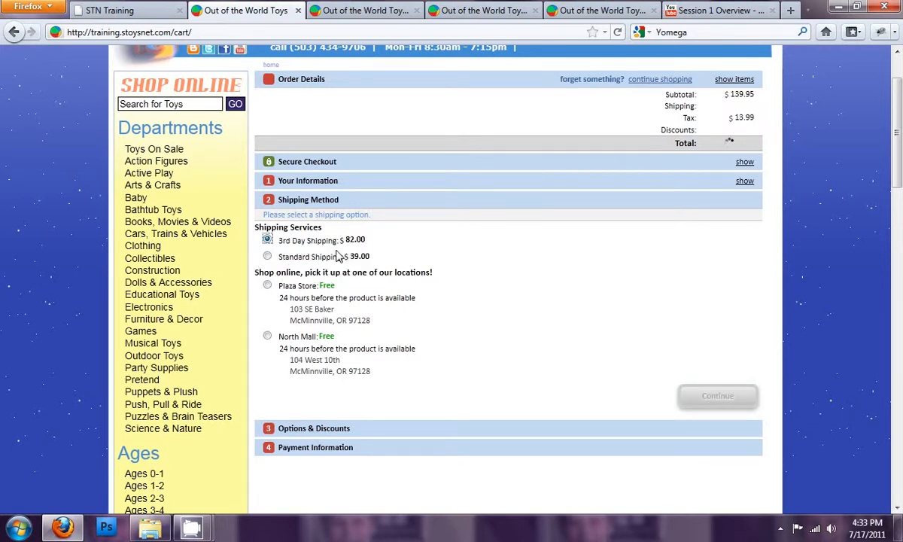
left_click(268, 257)
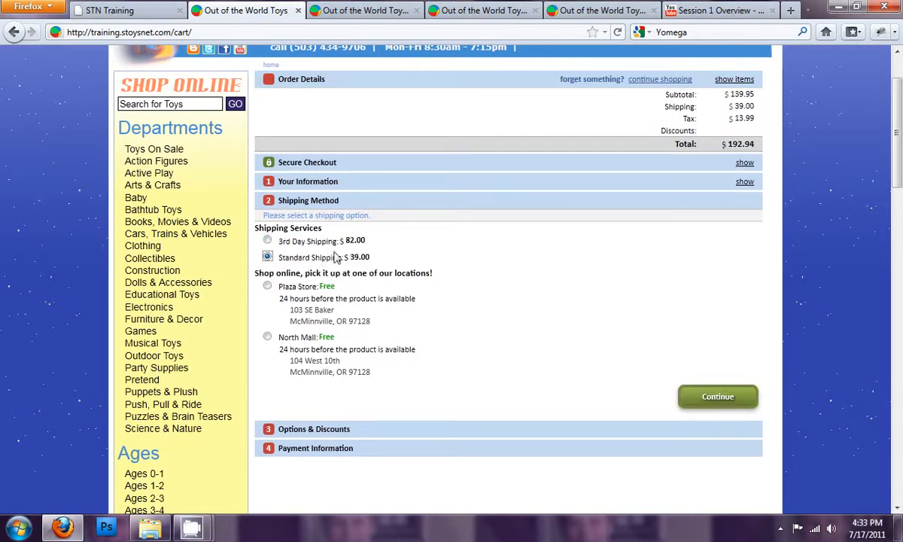
- Open the ShipValue module's configuration and review its order-total ranges and charge amounts
left_click(374, 13)
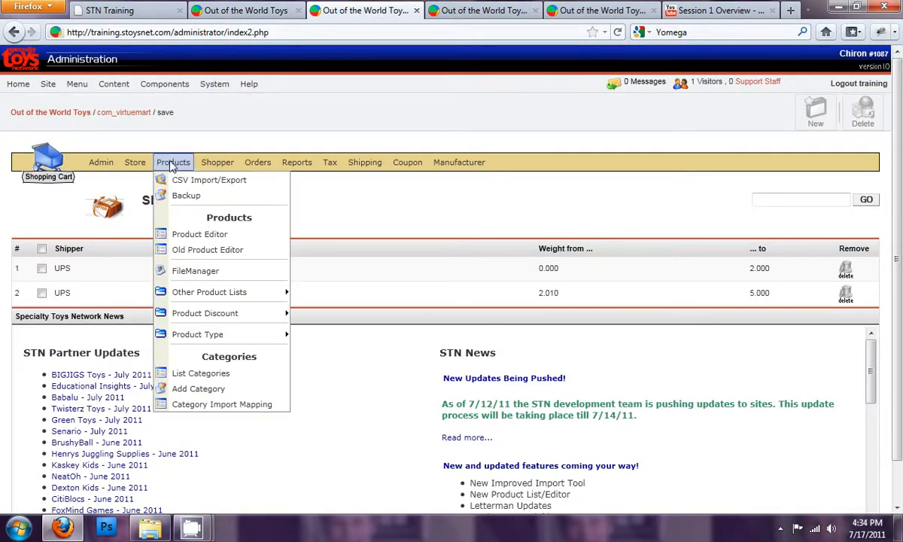
mouse_move(131, 162)
left_click(162, 260)
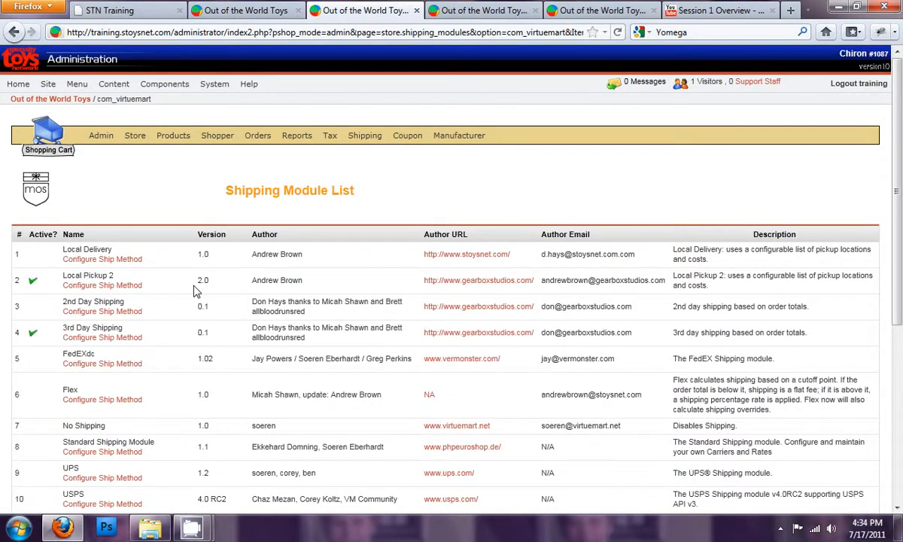
scroll(194, 292, "down", 2)
scroll(194, 294, "down", 2)
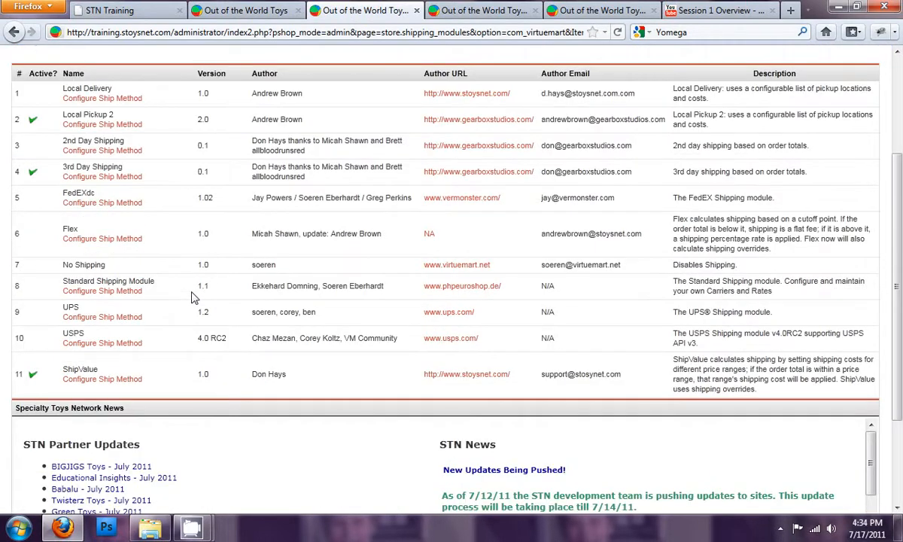
left_click(109, 381)
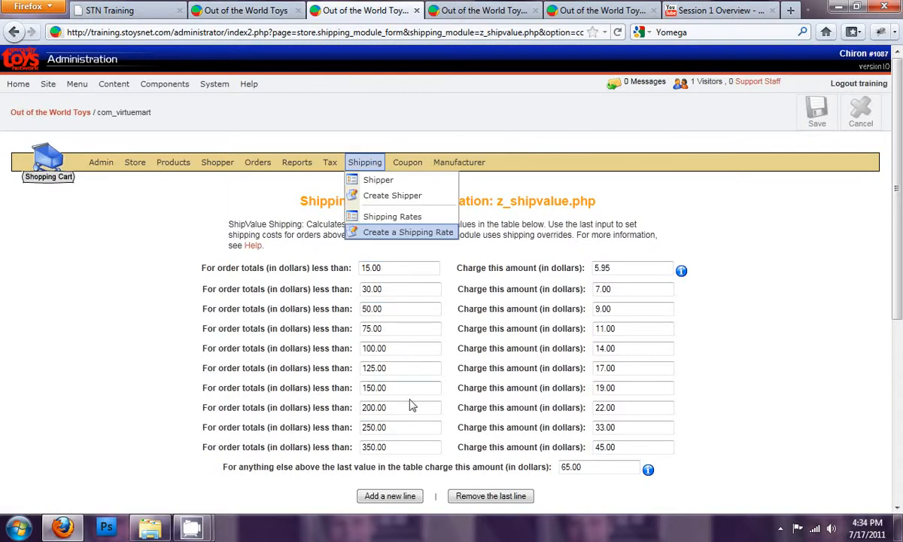
left_click_drag(400, 388, 364, 388)
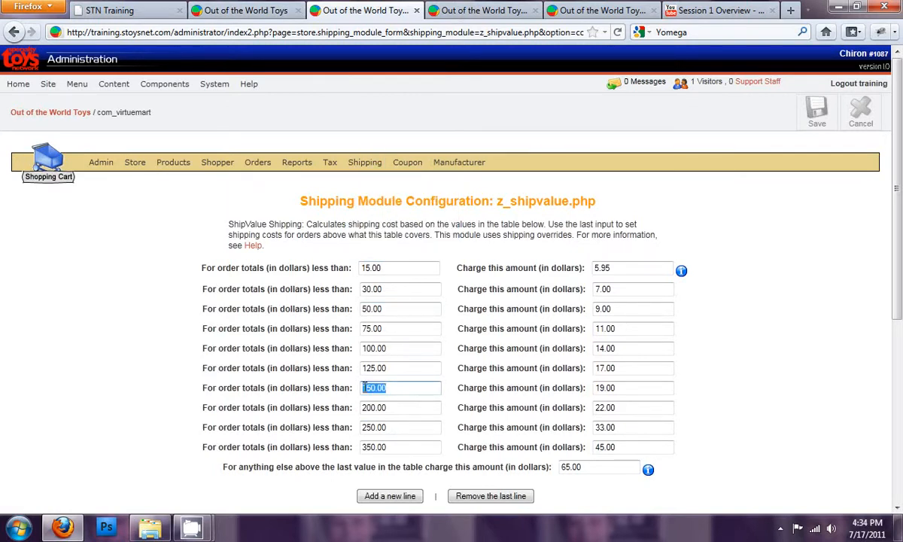
left_click(392, 368)
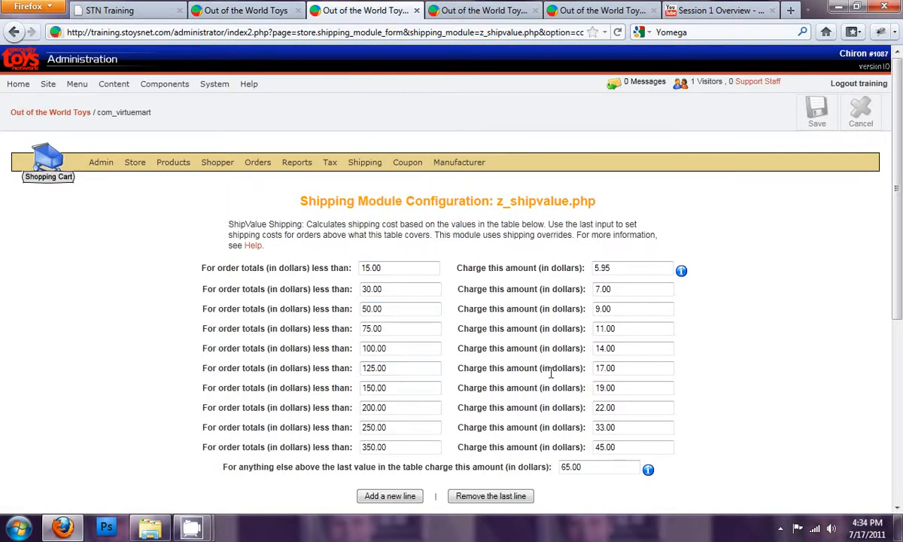
left_click_drag(623, 387, 593, 388)
- Compare the checkout shipping cost with the product's shipping override and the ShipValue charges
left_click(248, 11)
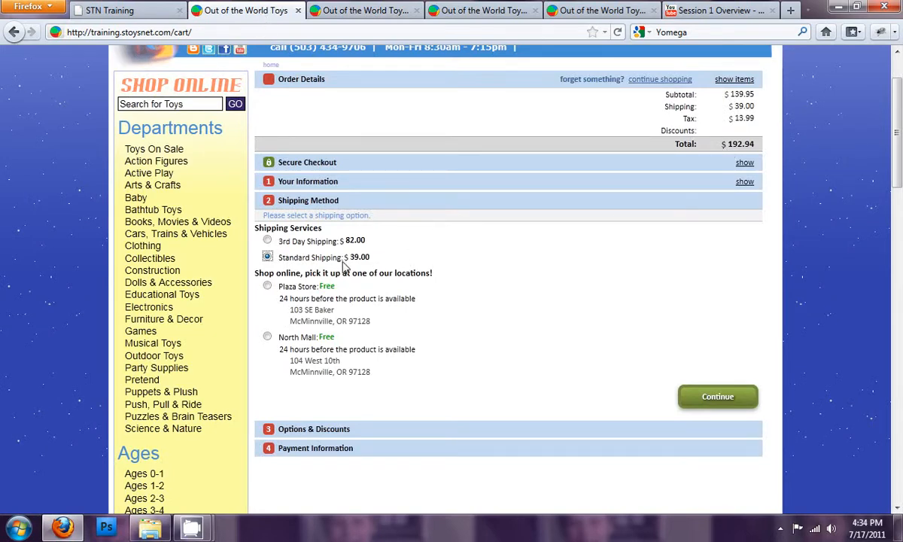
left_click(472, 16)
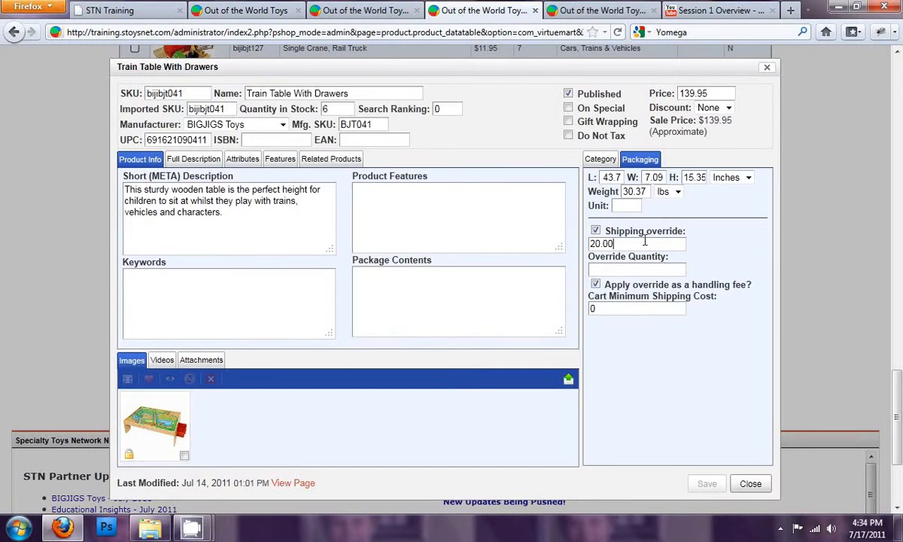
left_click_drag(614, 243, 572, 244)
left_click(644, 290)
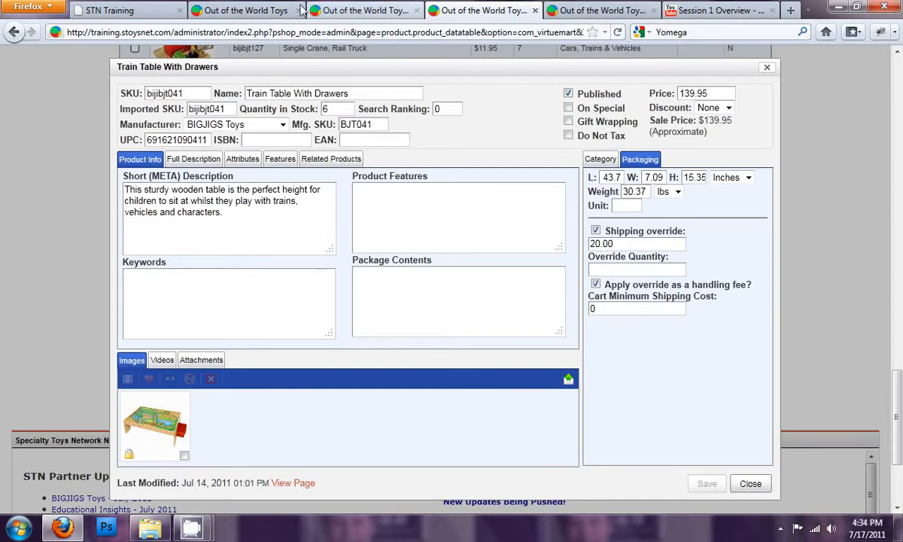
left_click(276, 18)
left_click_drag(350, 258, 379, 260)
left_click(381, 243)
left_click(363, 12)
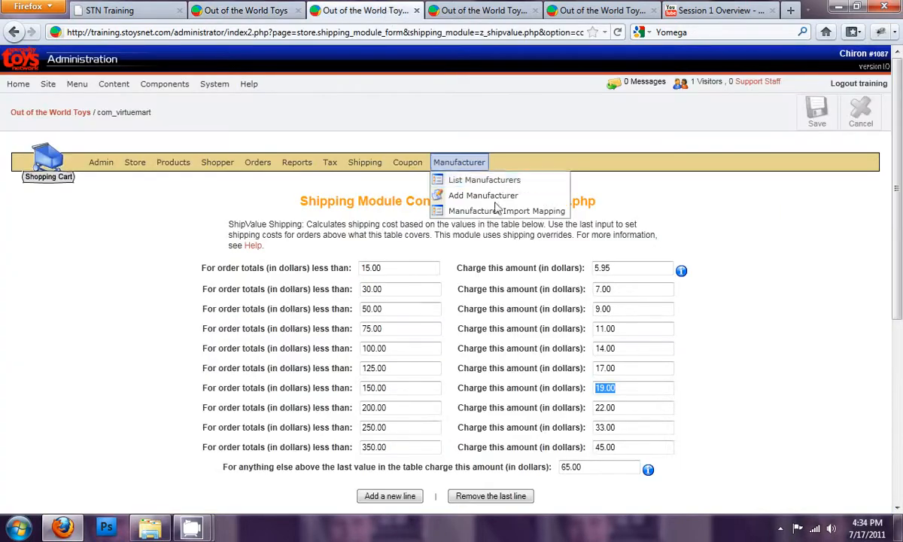
- Turn off applying the Train Table With Drawers shipping override as a handling fee and save the product
left_click(626, 388)
left_click_drag(626, 390, 591, 387)
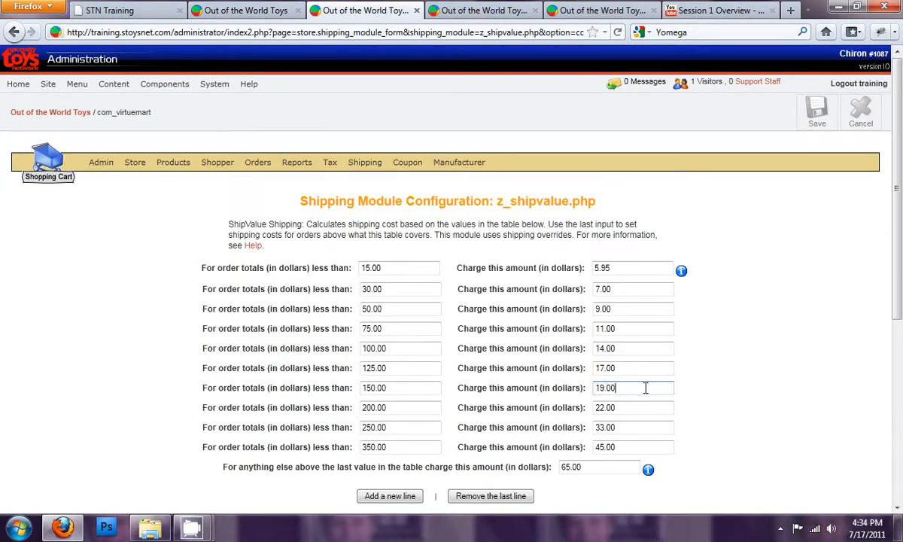
key("ctrl+Tab")
double_click(619, 246)
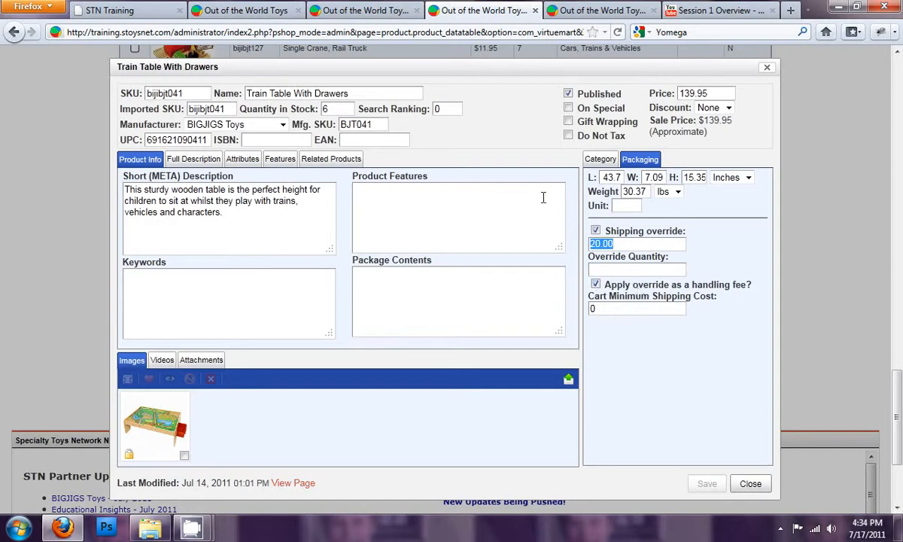
left_click(380, 14)
left_click(436, 11)
left_click(596, 286)
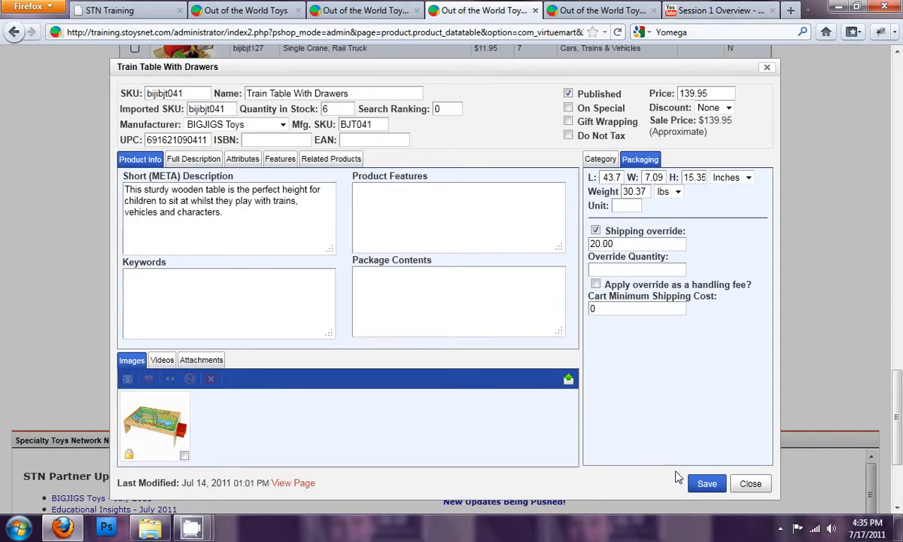
left_click(706, 483)
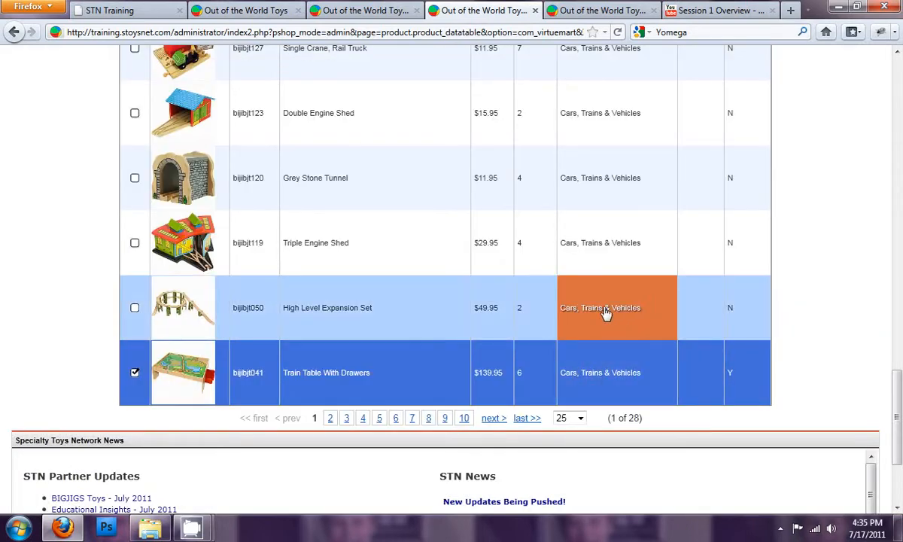
left_click(187, 376)
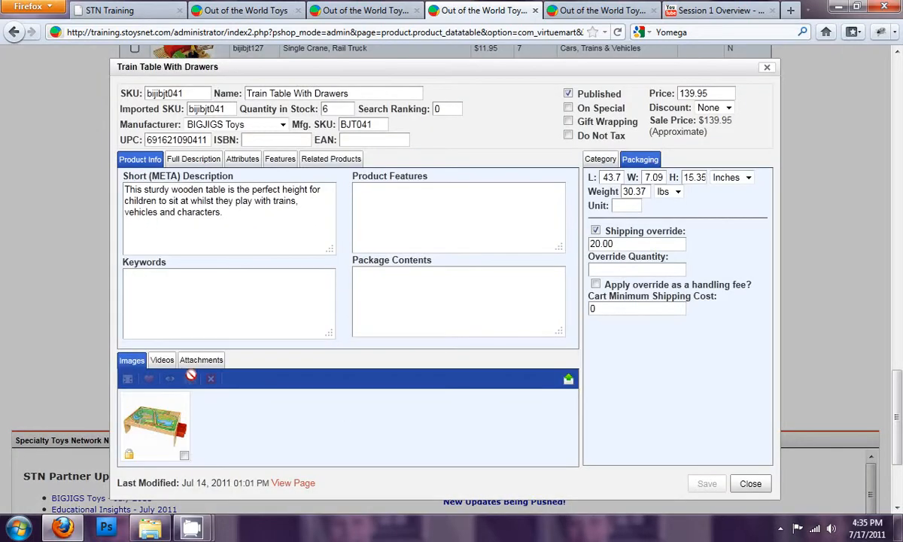
- Restart checkout from the storefront cart and continue to the shipping method stage to view the shipping costs
left_click(268, 12)
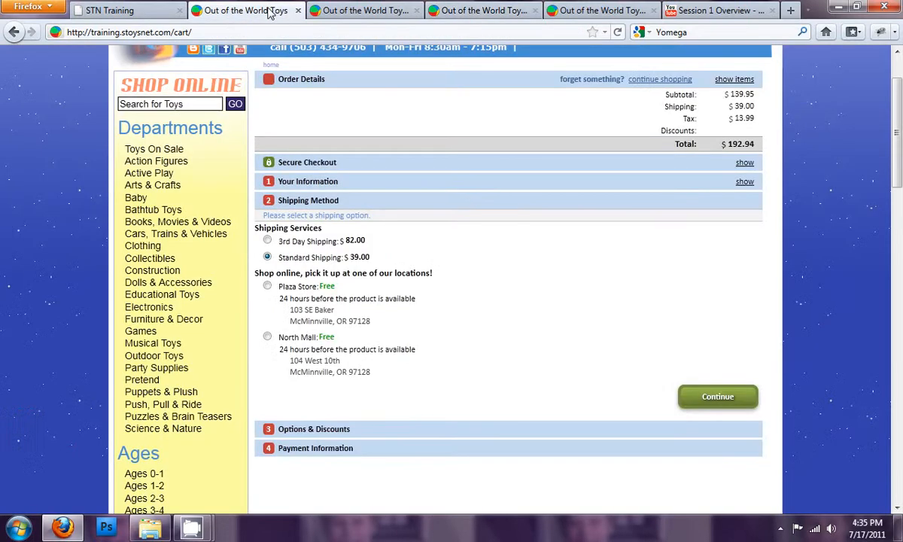
scroll(516, 311, "up", 2)
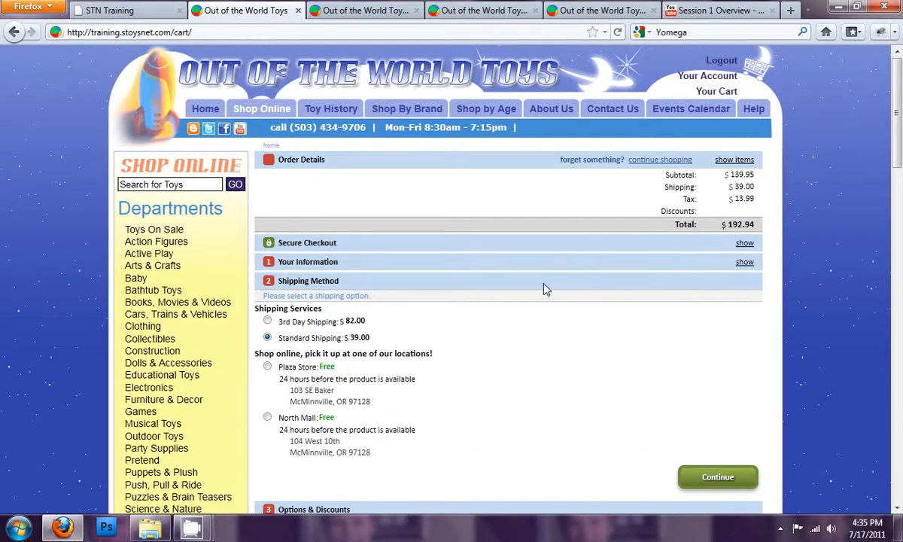
left_click(711, 110)
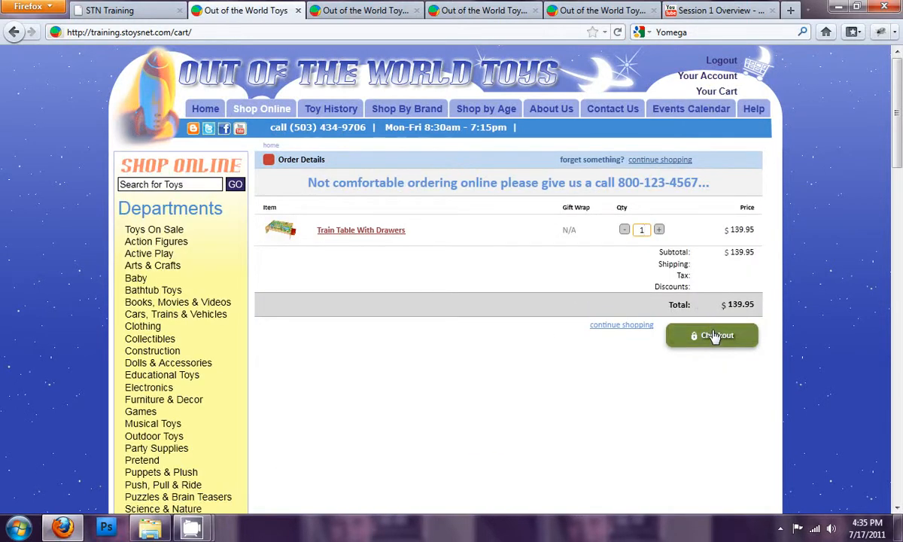
left_click(713, 389)
left_click(681, 280)
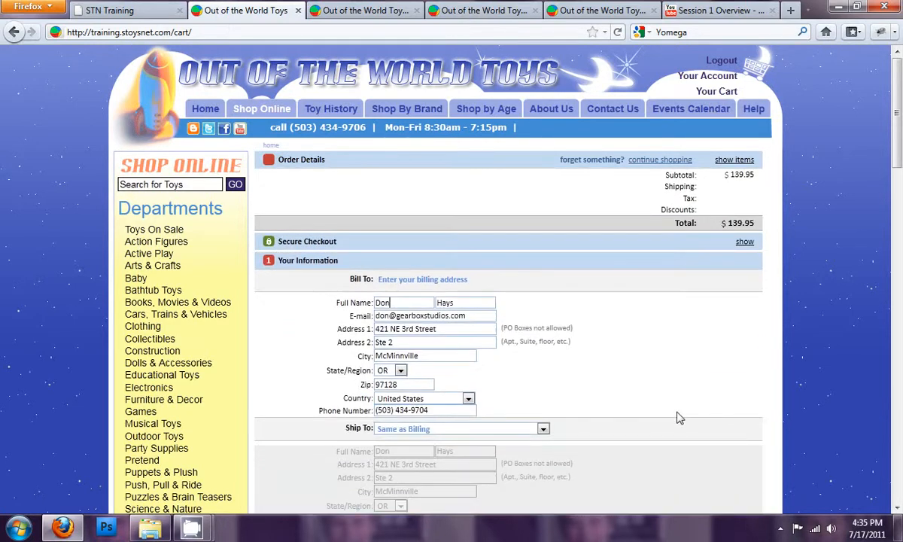
left_click(696, 331)
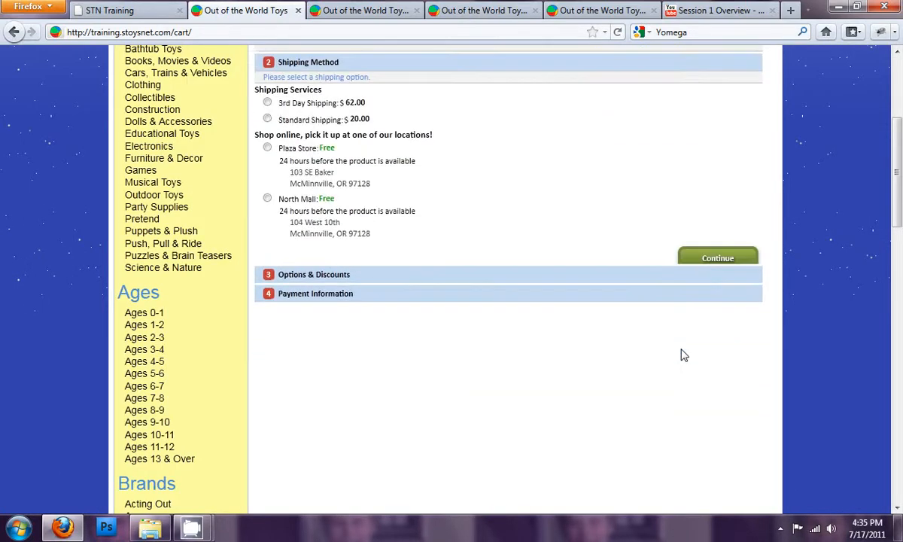
scroll(482, 221, "up", 2)
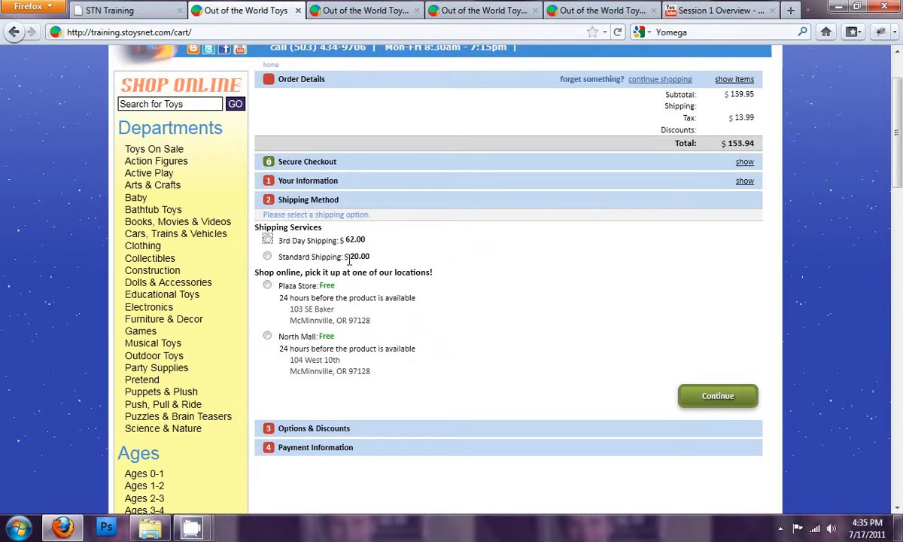
left_click_drag(352, 257, 373, 257)
left_click(373, 255)
- Set the Train Table With Drawers shipping override to 25.00 and save the product
left_click(377, 12)
left_click(474, 10)
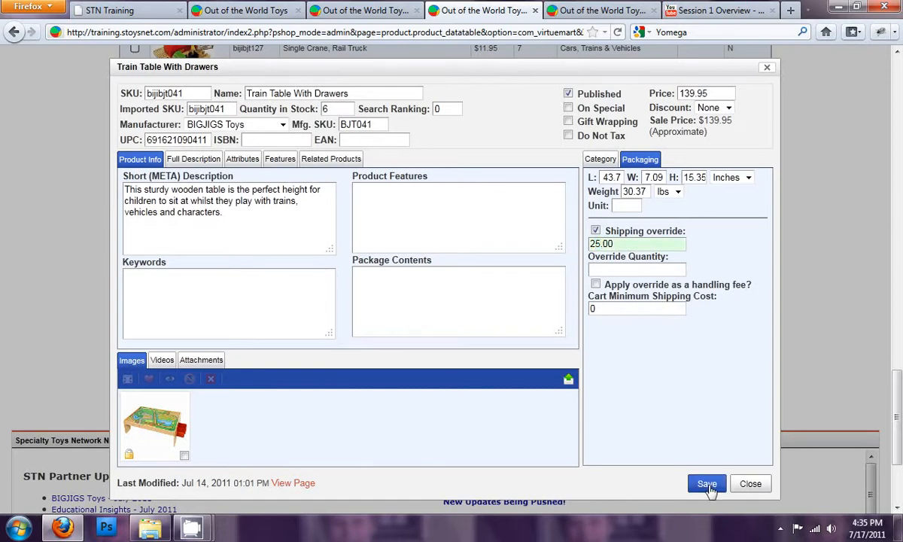
left_click(707, 484)
scroll(615, 280, "up", 10)
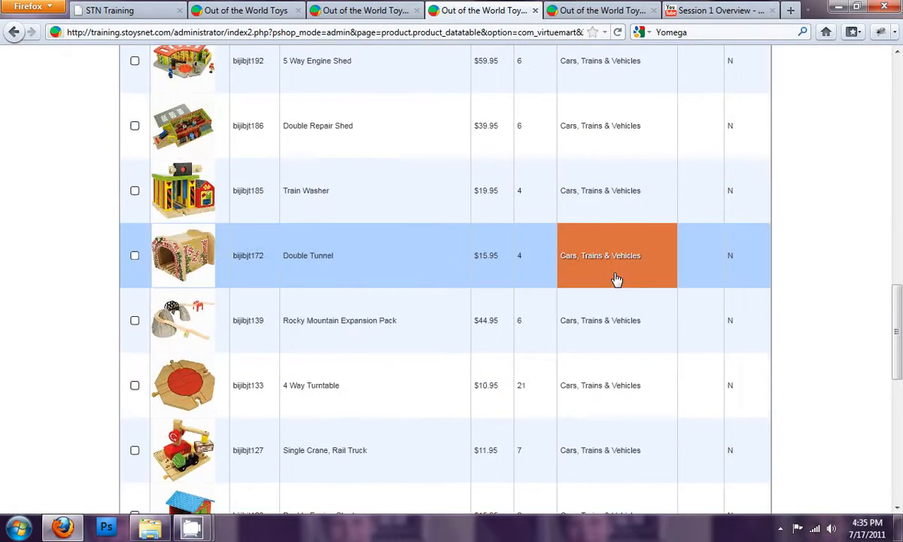
scroll(619, 290, "down", 8)
right_click(332, 385)
left_click(354, 411)
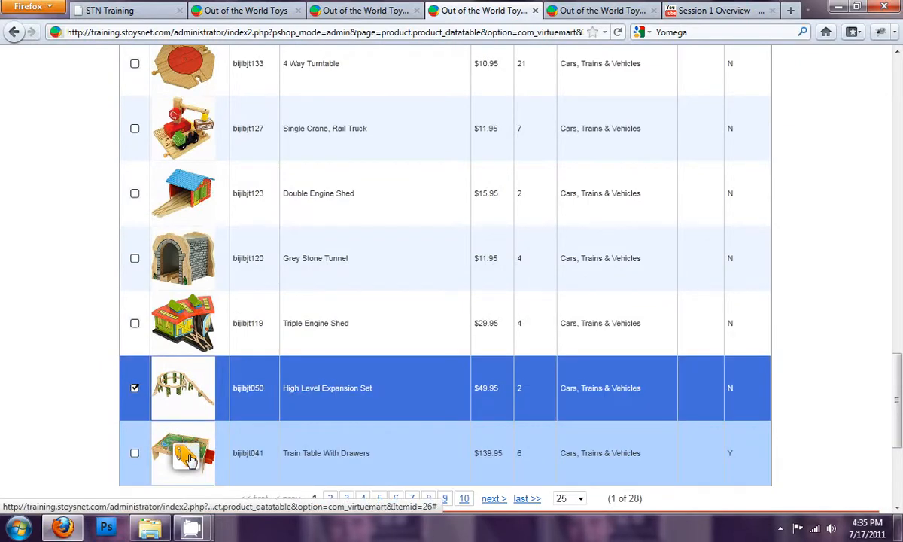
- Restart checkout from the storefront cart and compare the 3rd Day Shipping and Standard Shipping costs
left_click(271, 11)
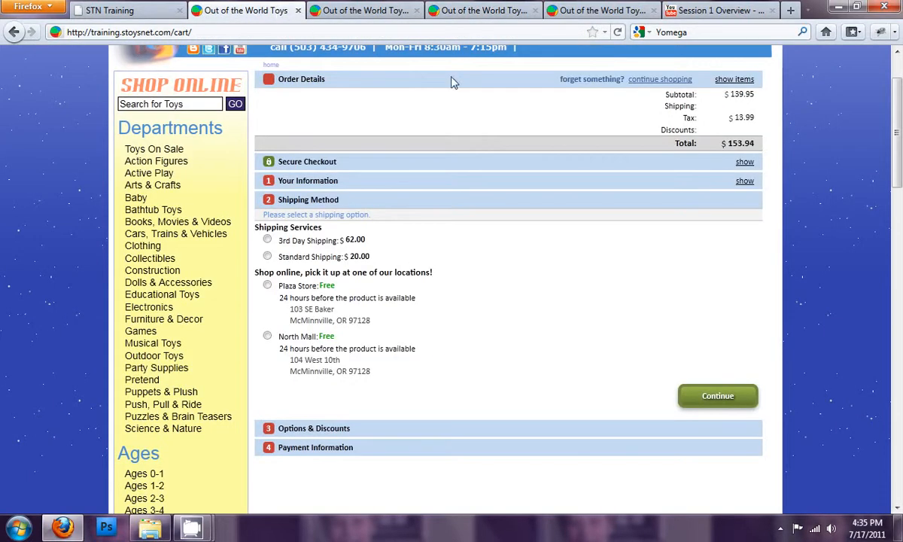
scroll(490, 103, "down", 2)
scroll(696, 134, "up", 2)
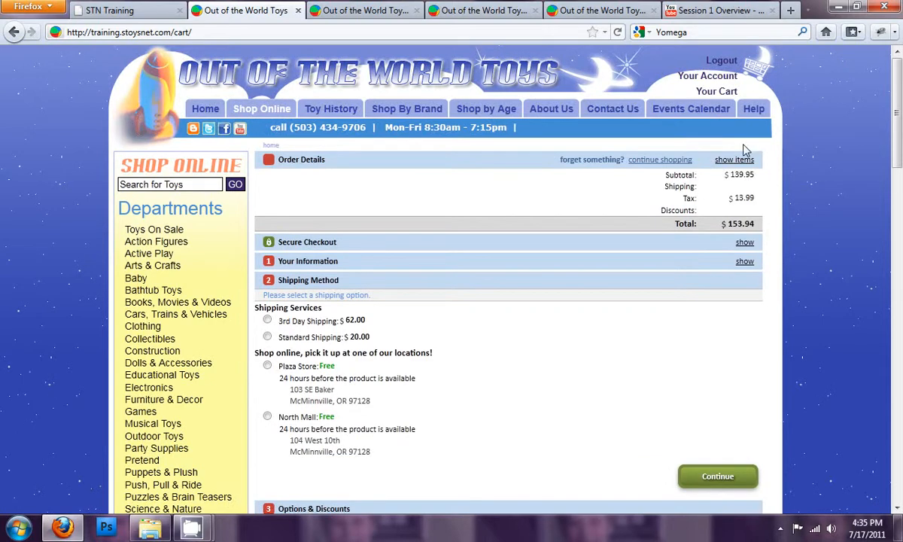
left_click(707, 91)
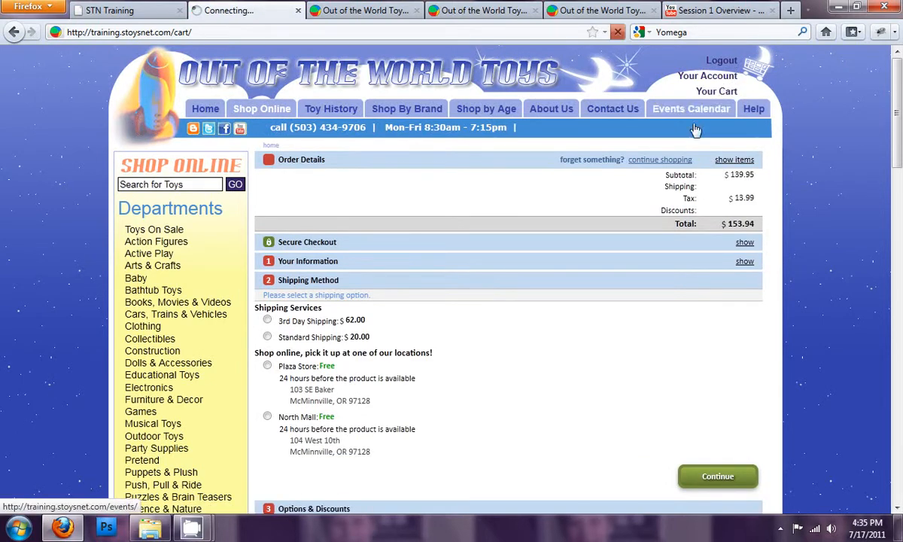
left_click(678, 341)
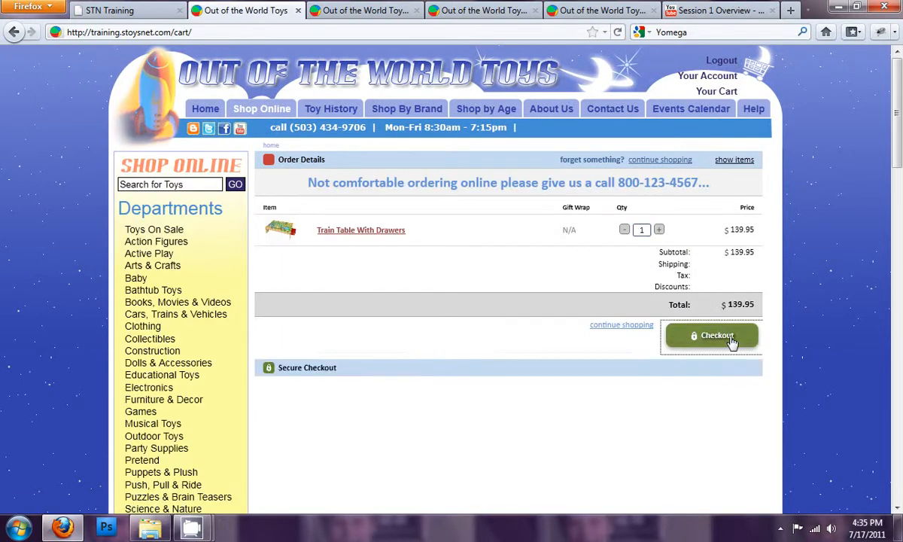
left_click(700, 286)
scroll(675, 397, "down", 3)
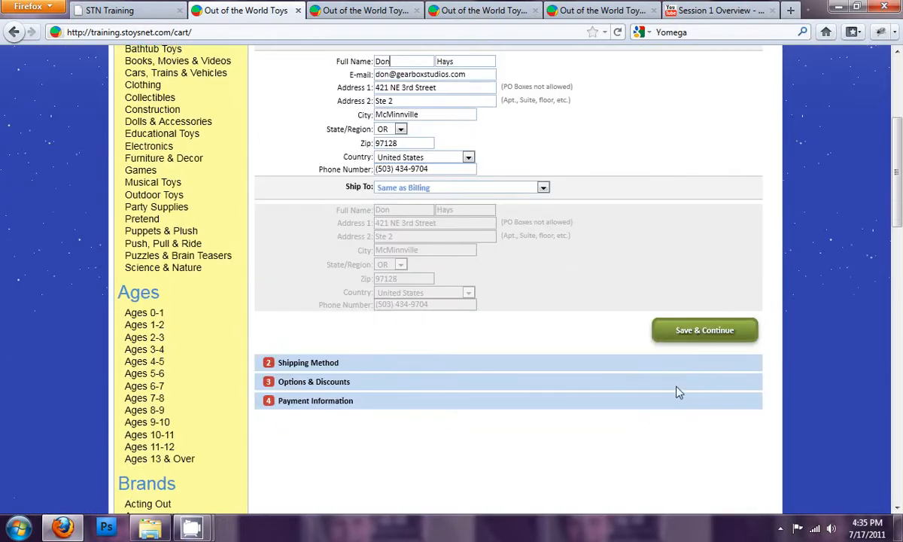
left_click(660, 328)
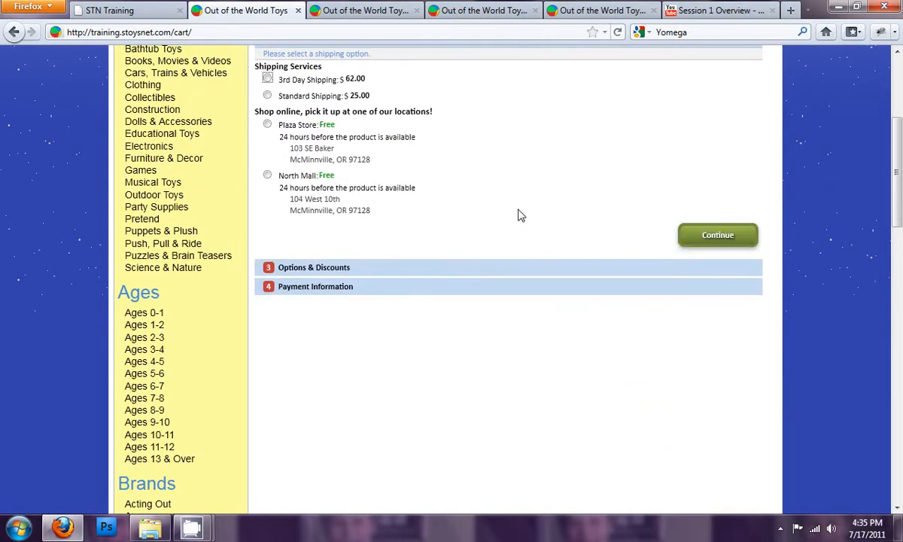
scroll(497, 218, "up", 4)
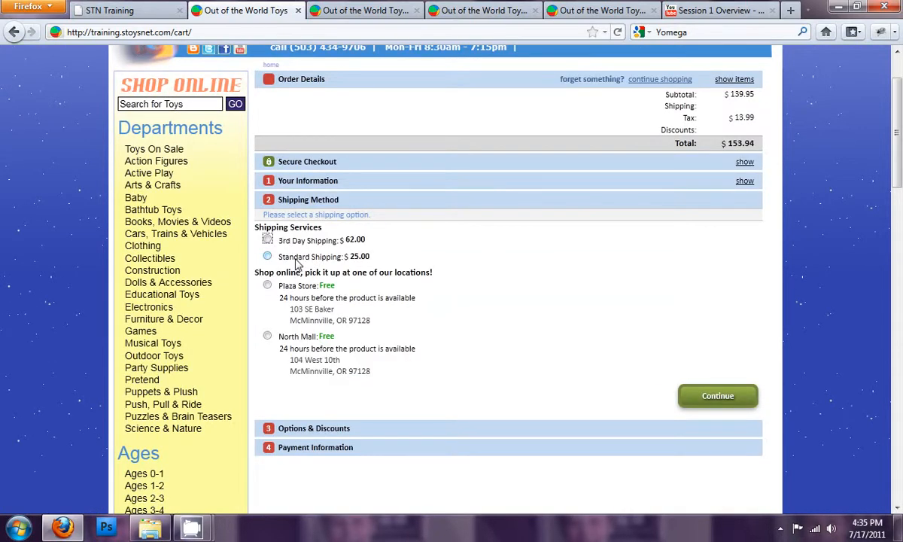
left_click(268, 240)
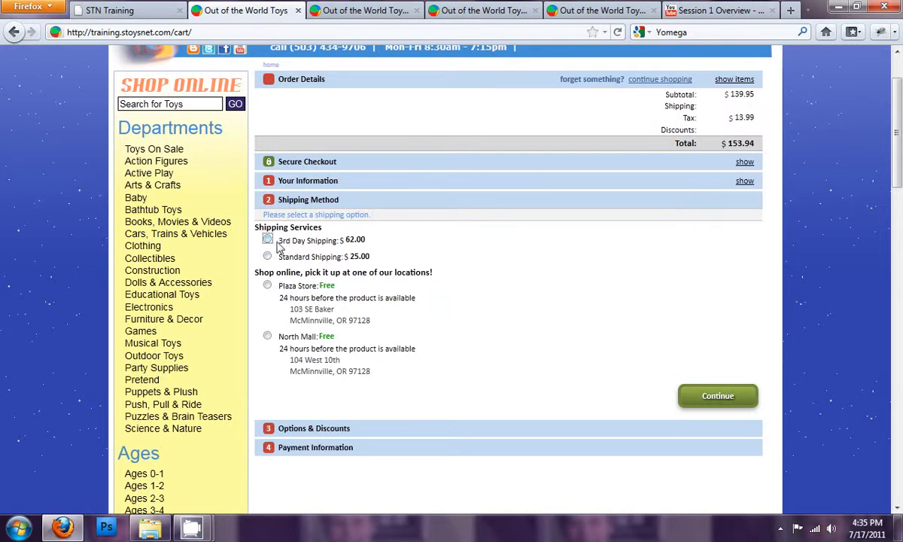
double_click(350, 240)
- Leave the ShipValue configuration and open the 3rd Day Shipping module configuration to review its ranges, charges and override setting
left_click(377, 11)
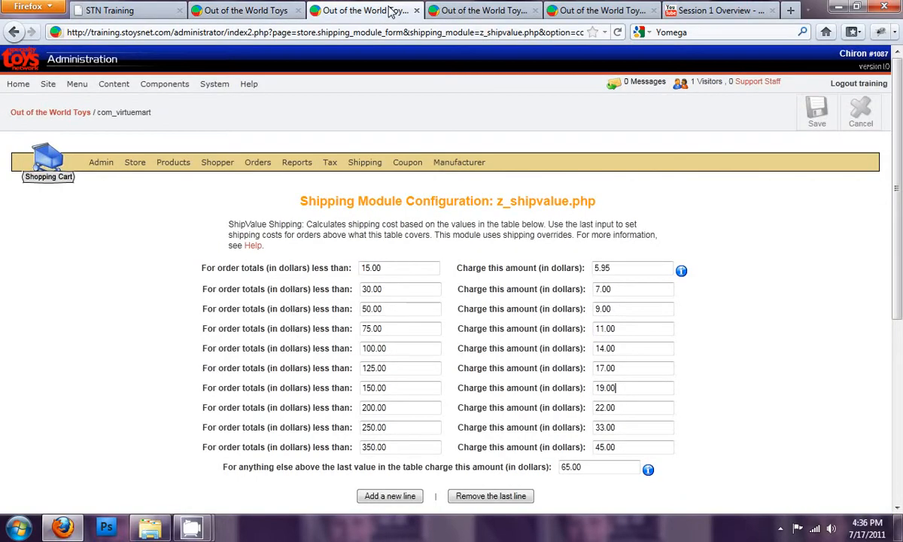
left_click(864, 120)
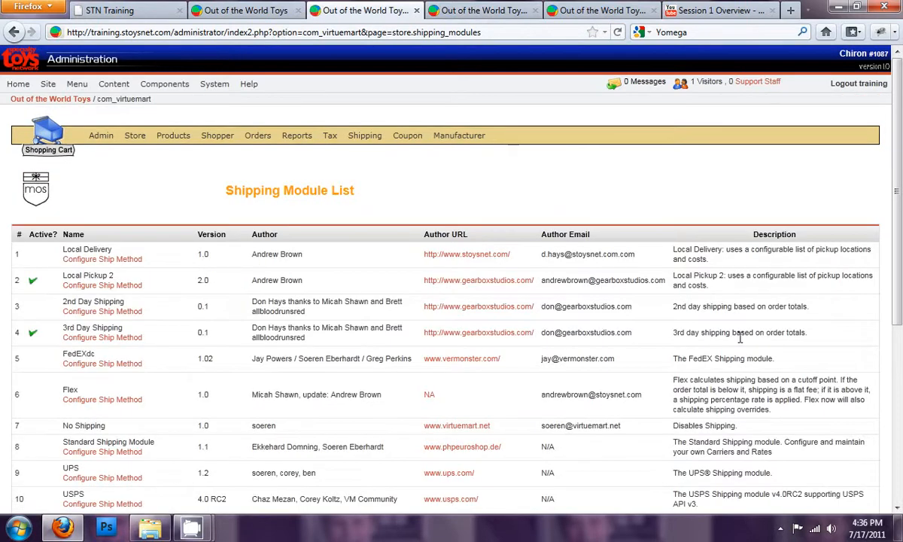
left_click(106, 338)
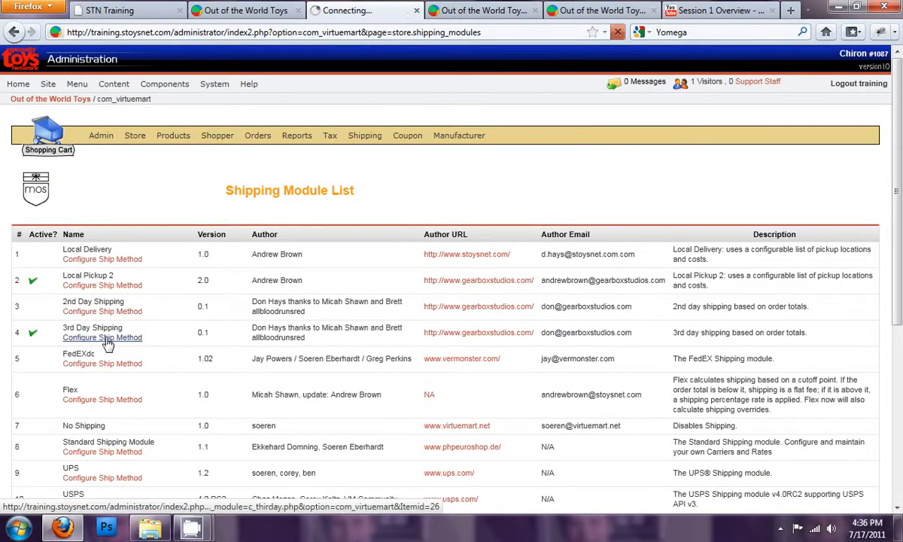
scroll(195, 342, "down", 1)
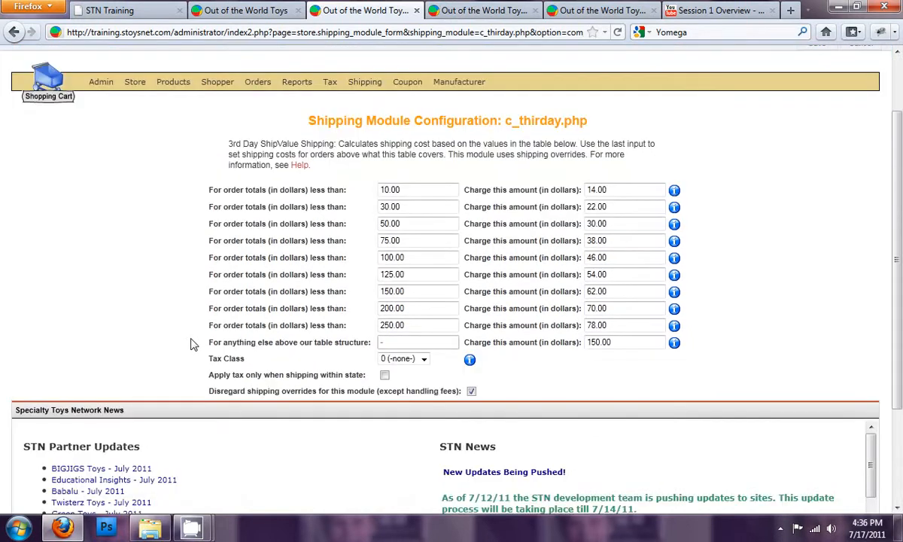
left_click_drag(247, 391, 454, 397)
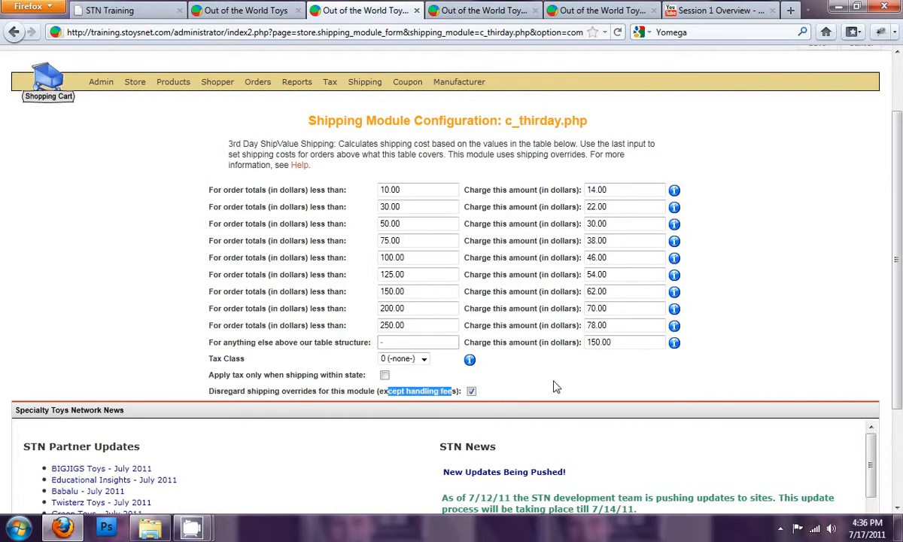
double_click(414, 276)
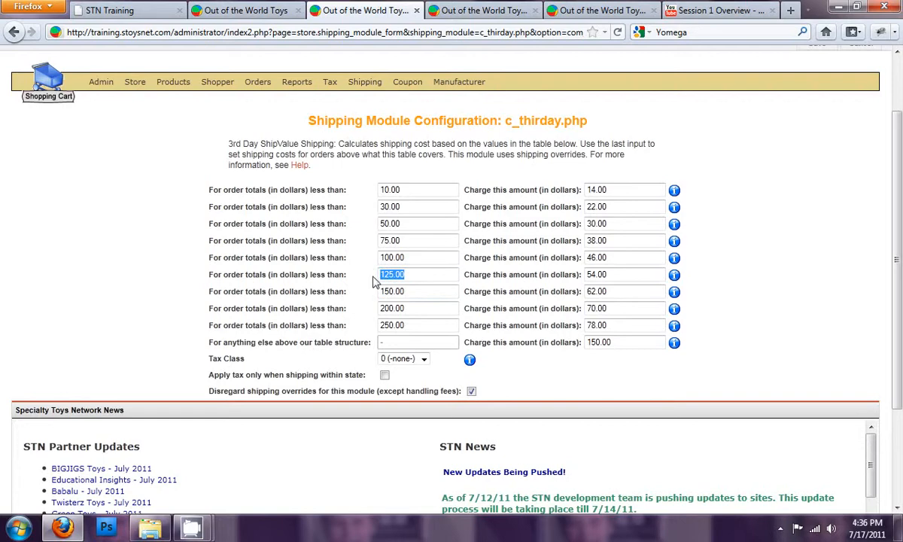
double_click(583, 291)
- Compare the storefront's 3rd Day Shipping cost with the 3rd Day module's charge table
left_click(256, 11)
left_click(348, 243)
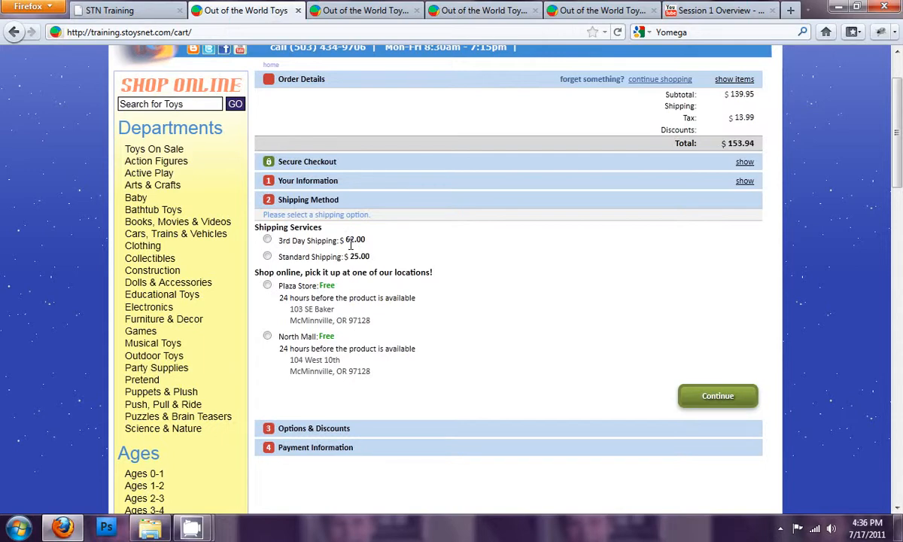
left_click(380, 11)
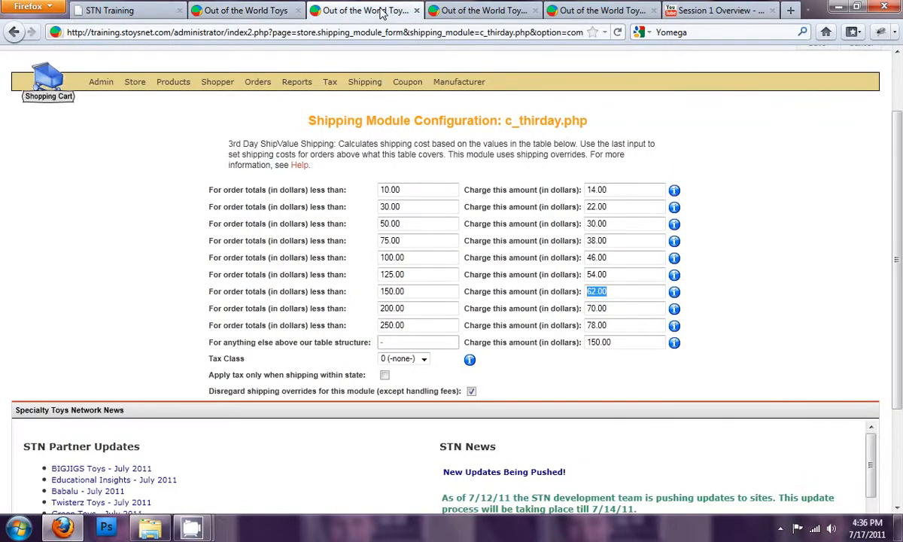
- Set the Train Table With Drawers shipping override to 10.00, apply it as a handling fee, and save the product
left_click(444, 12)
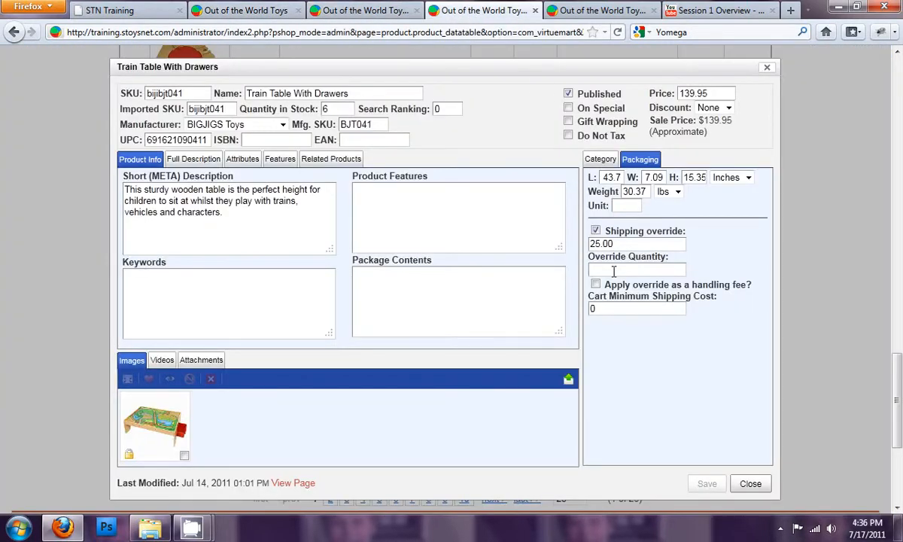
left_click_drag(611, 243, 560, 234)
type("10.0")
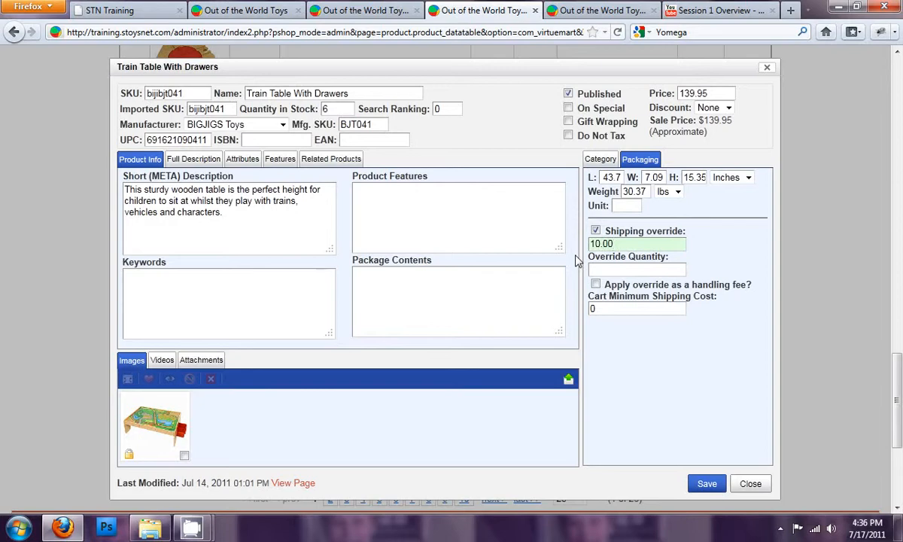
left_click(596, 284)
scroll(776, 241, "up", 4)
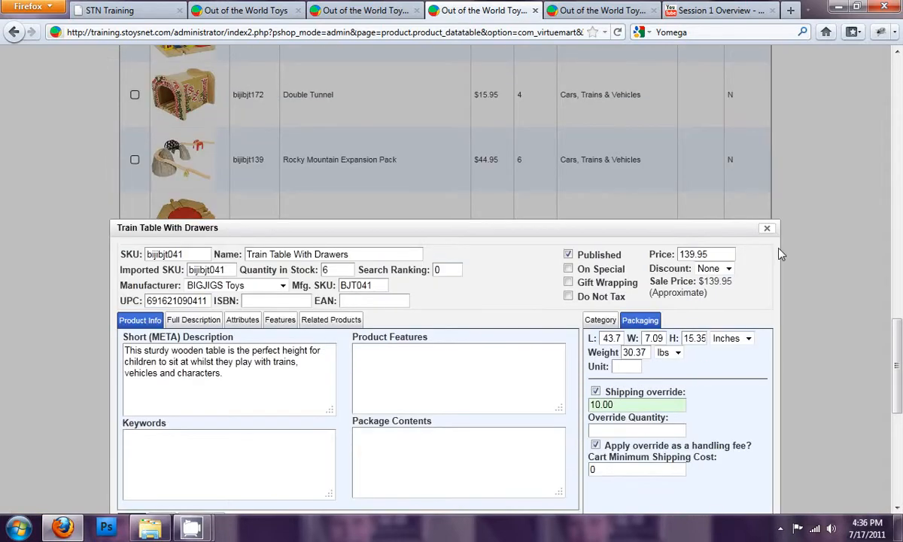
scroll(742, 253, "down", 7)
left_click(701, 331)
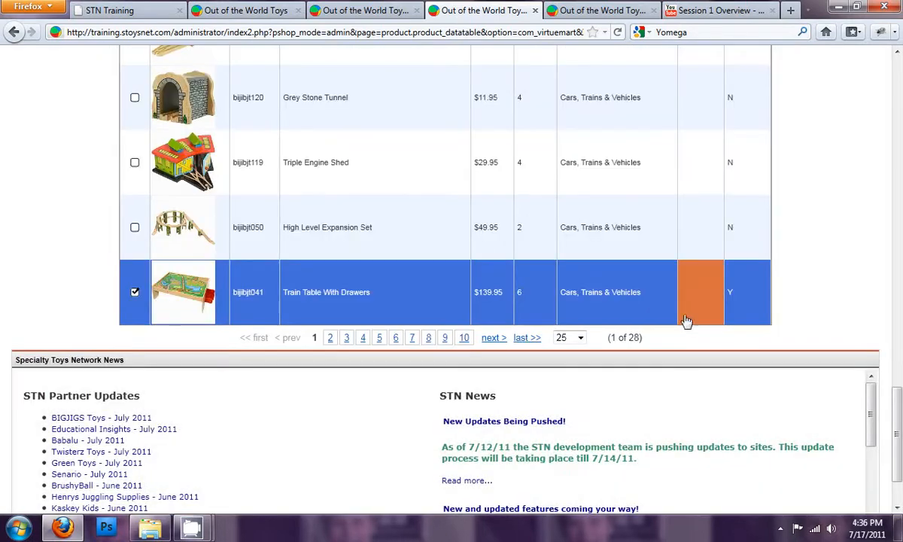
left_click(183, 297)
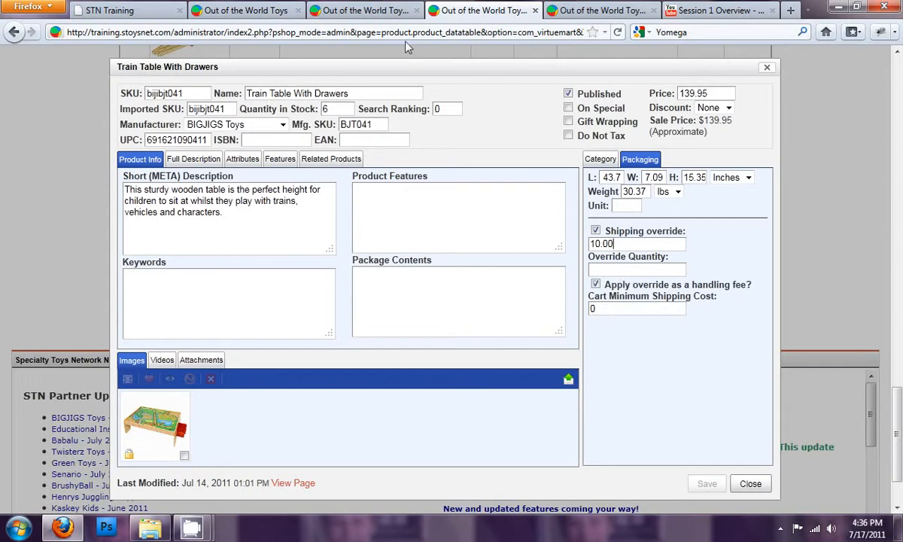
- Check the 3rd Day module's charge for order totals less than 150.00
left_click(361, 12)
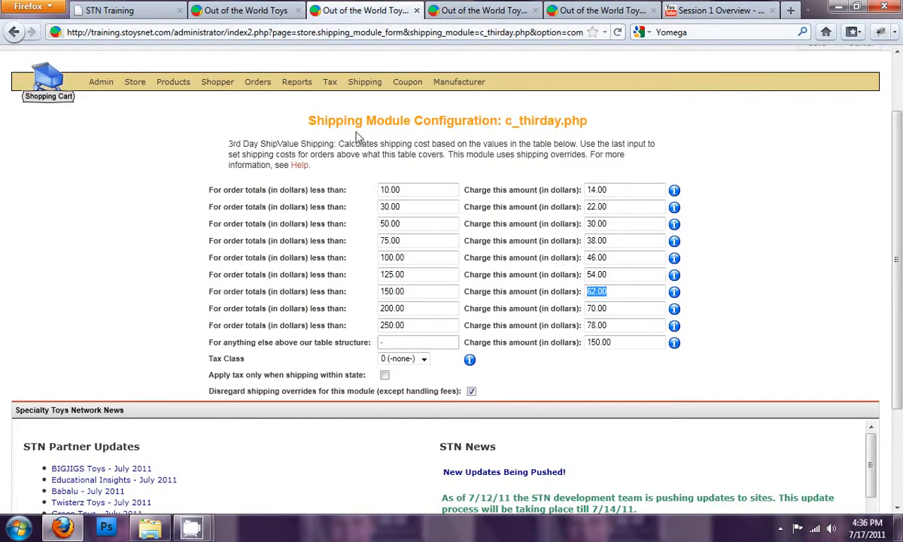
left_click(631, 292)
triple_click(651, 291)
left_click(637, 292)
- Restart checkout from the storefront cart and compare the updated 3rd Day Shipping and Standard Shipping costs
left_click(226, 10)
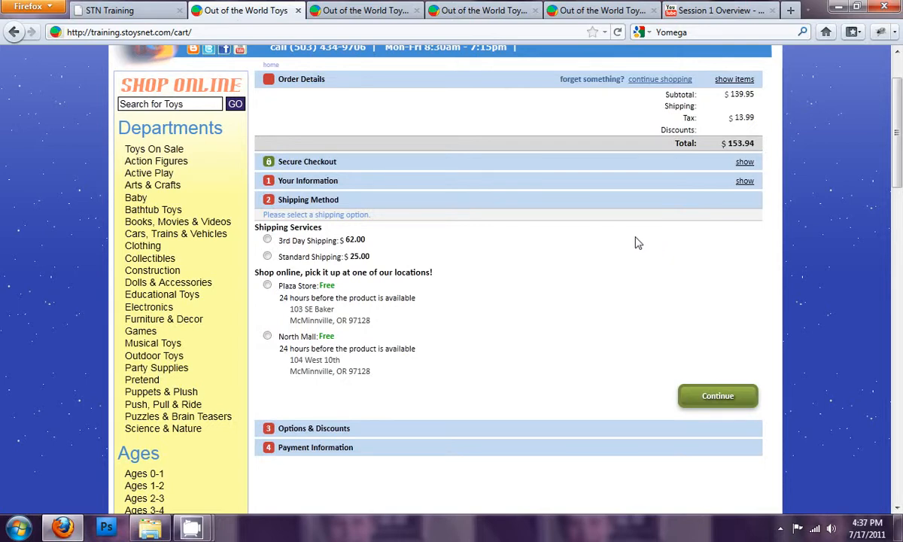
scroll(637, 242, "up", 2)
left_click(717, 92)
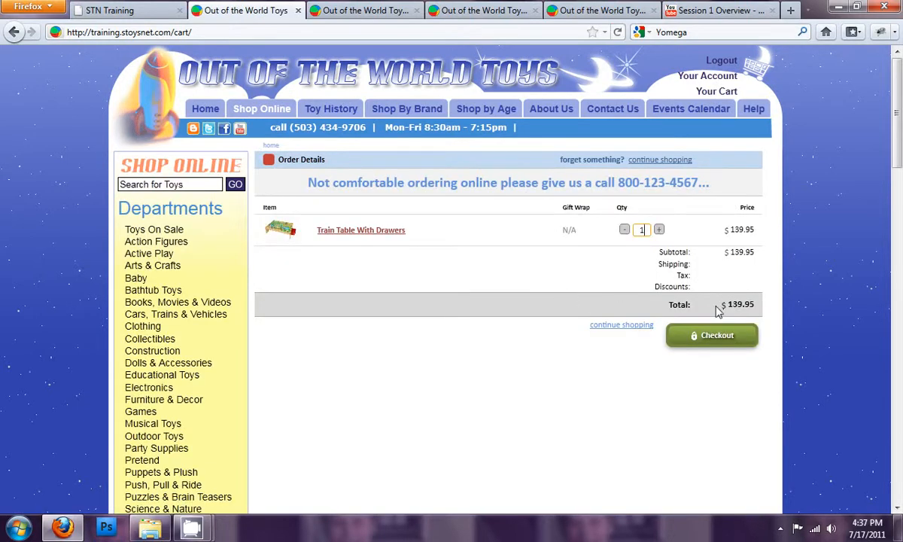
left_click(700, 335)
left_click(708, 290)
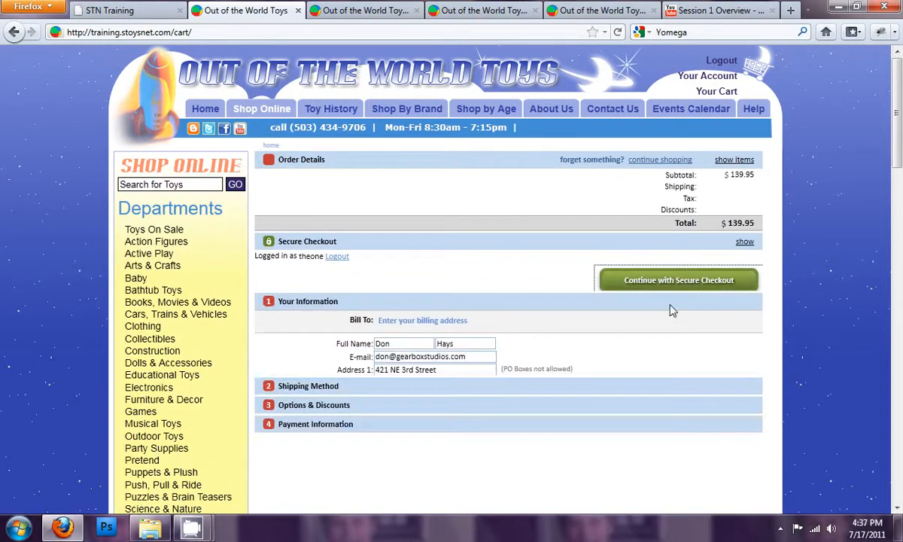
left_click(704, 331)
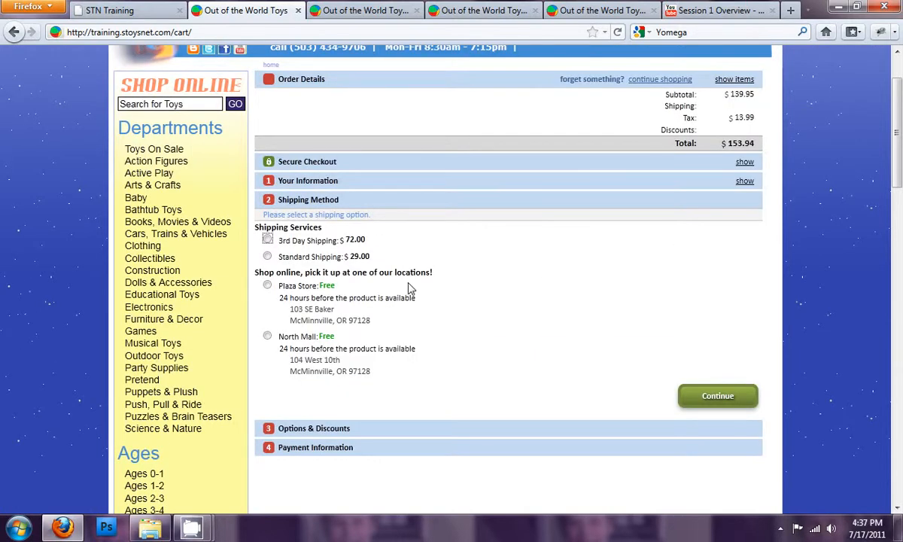
left_click_drag(351, 257, 359, 257)
left_click(353, 254)
left_click_drag(356, 256, 351, 241)
left_click(360, 240)
left_click_drag(371, 256, 273, 237)
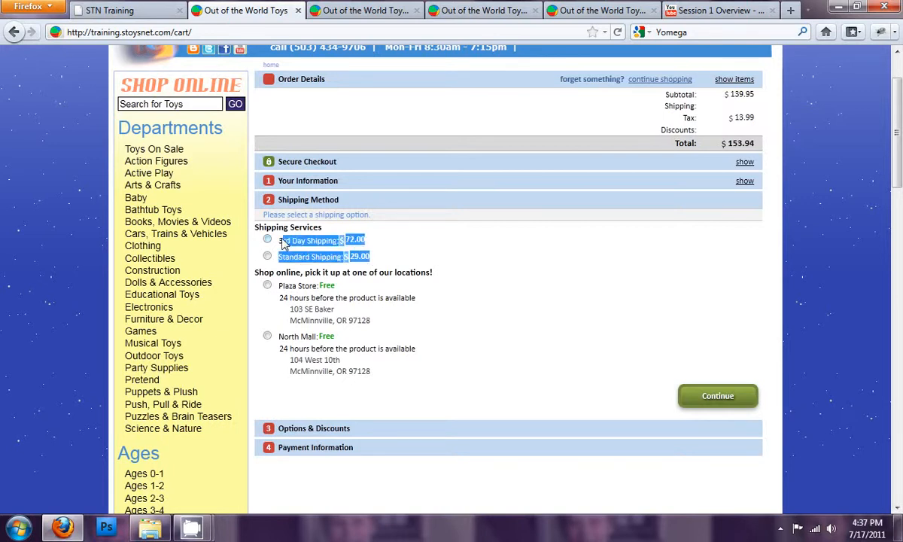
left_click(283, 242)
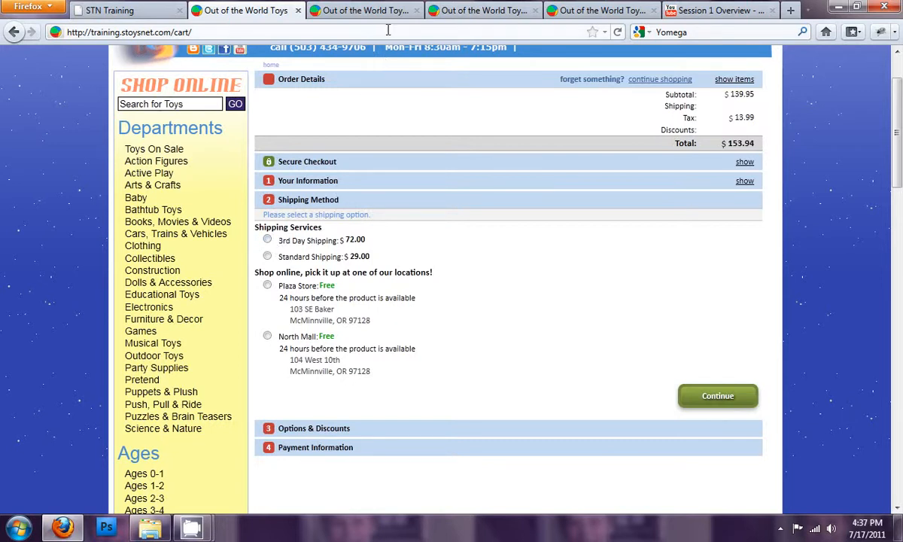
- Set the Train Table With Drawers override quantity to 4 and its cart minimum shipping cost to 15.00
left_click(472, 12)
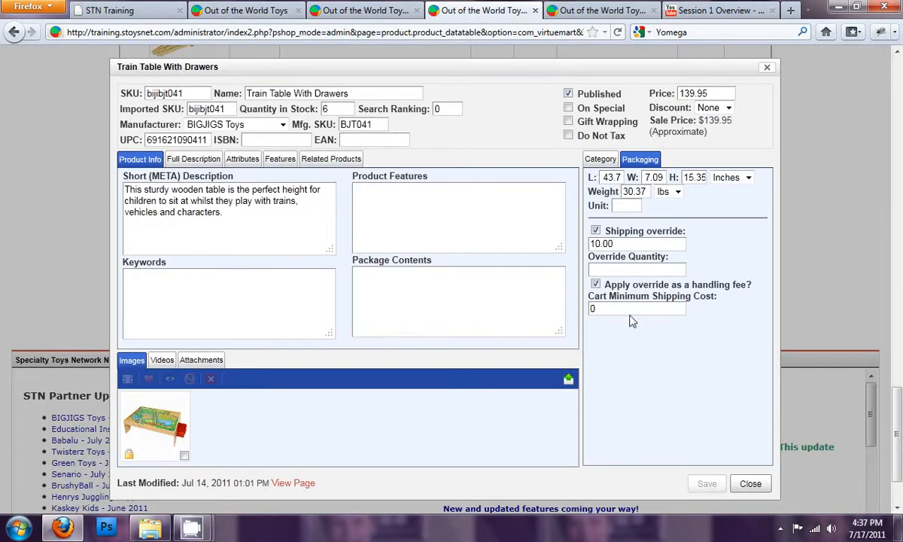
left_click(625, 269)
type("4")
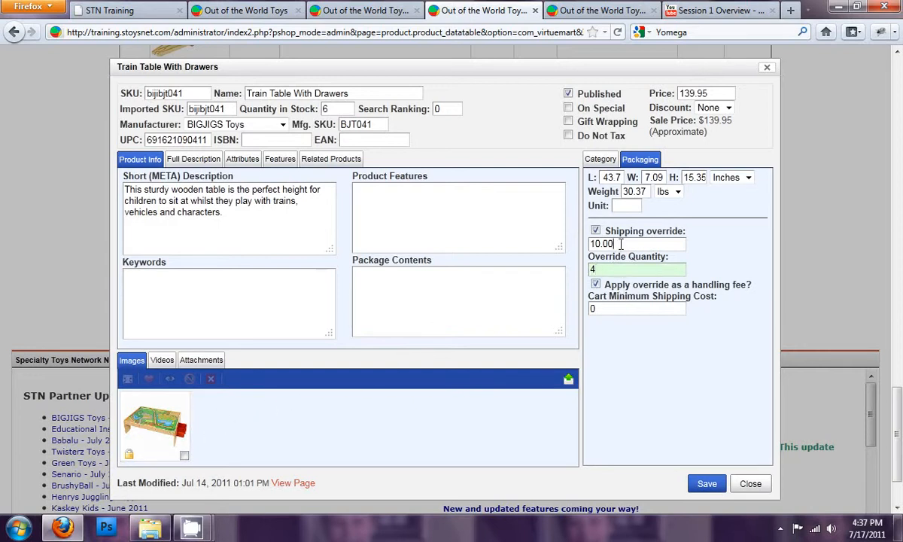
left_click(602, 269)
left_click_drag(625, 244, 577, 244)
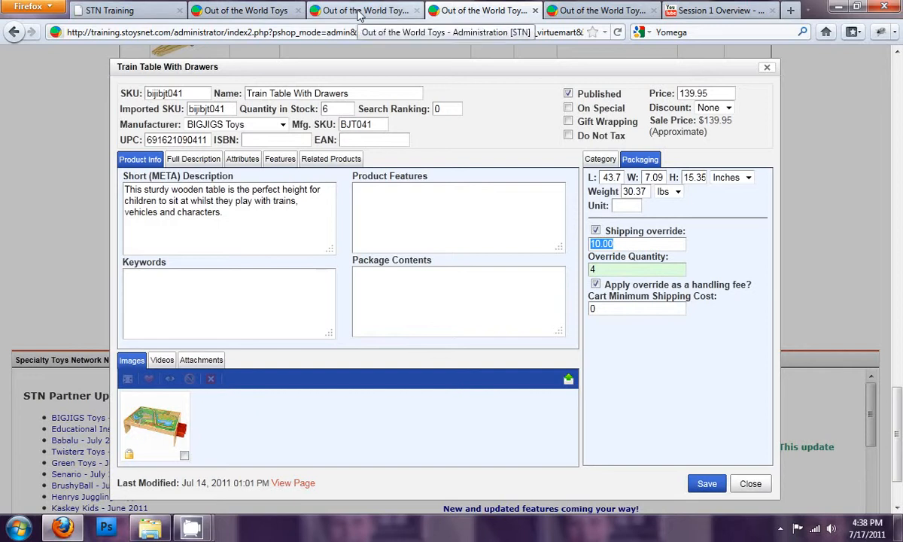
key("Tab")
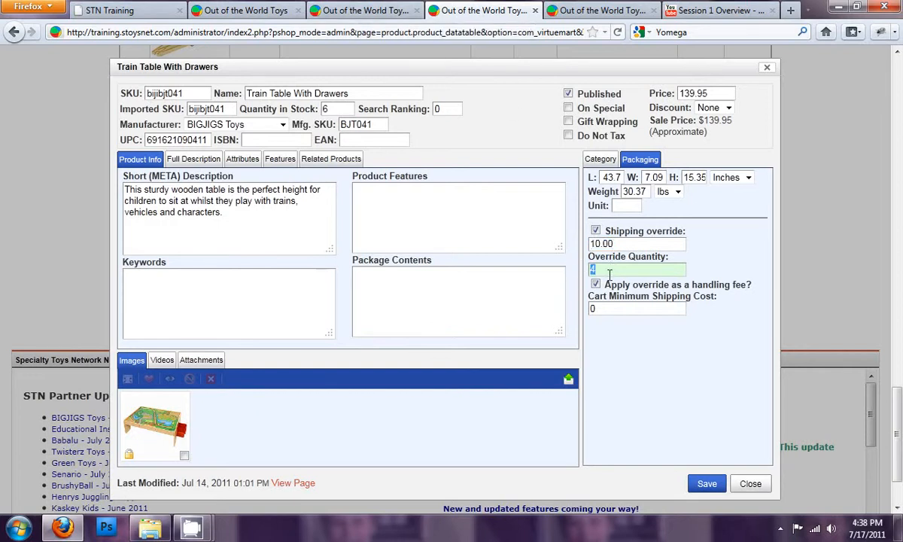
left_click(612, 309)
left_click_drag(613, 310, 569, 316)
type("15.00")
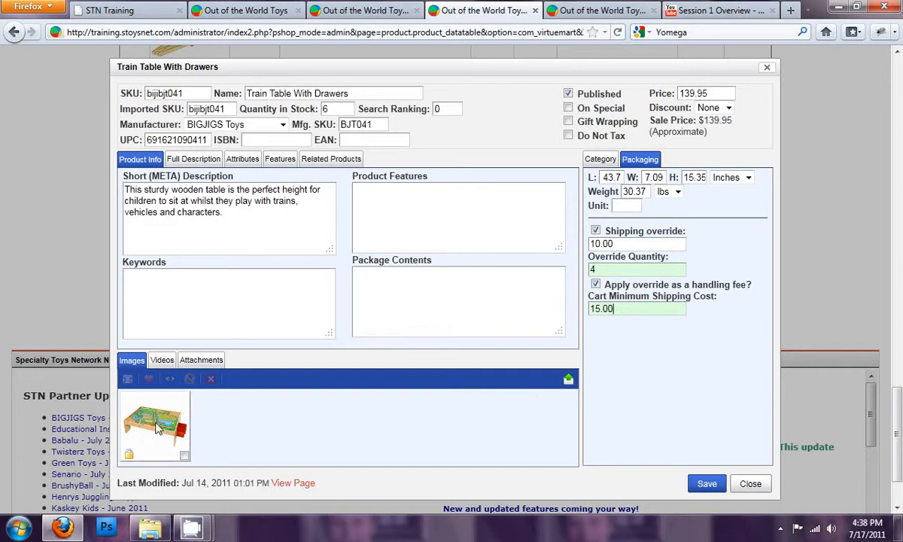
- Turn off the product's shipping override and the apply-override-as-handling-fee option
left_click_drag(627, 308, 592, 306)
left_click(627, 309)
left_click_drag(627, 311, 581, 302)
left_click(628, 310)
left_click(624, 310)
left_click(596, 231)
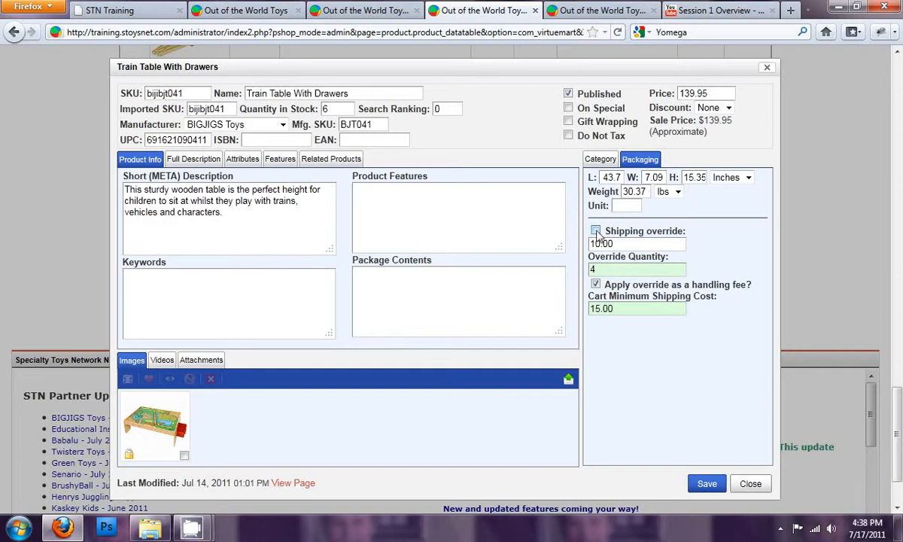
left_click(596, 284)
left_click(628, 307)
left_click_drag(625, 308, 590, 307)
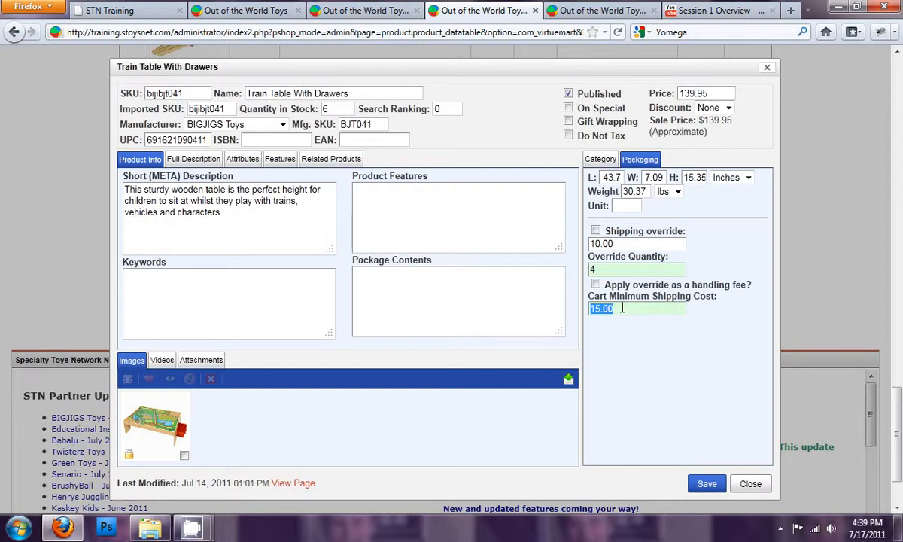
left_click(617, 309)
double_click(616, 308)
left_click(614, 309)
- Open the store configuration's shipping settings and review the enabled shipping methods
left_click(380, 12)
left_click(478, 14)
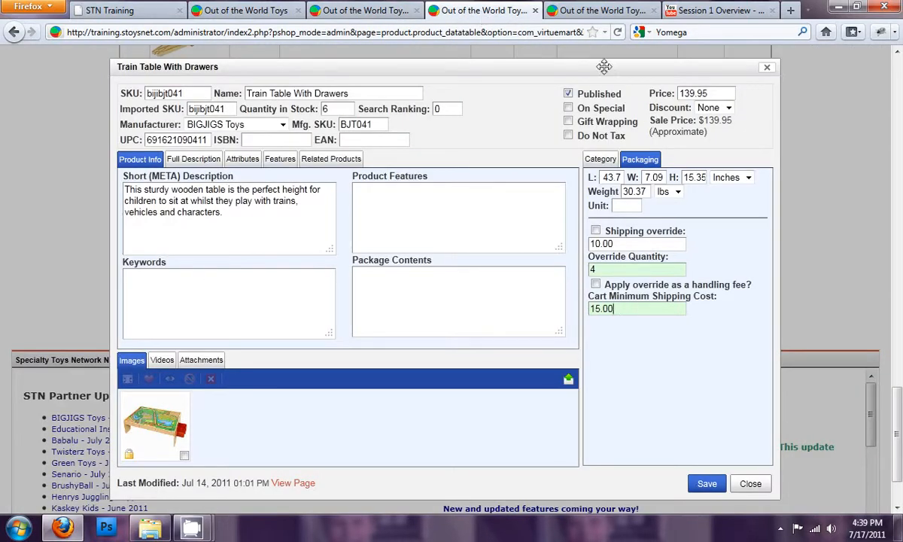
left_click(565, 15)
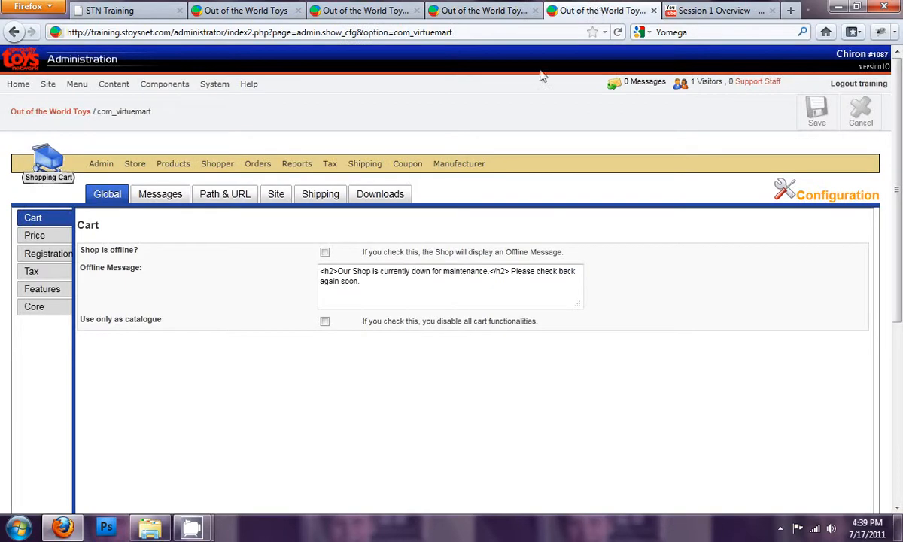
left_click(322, 193)
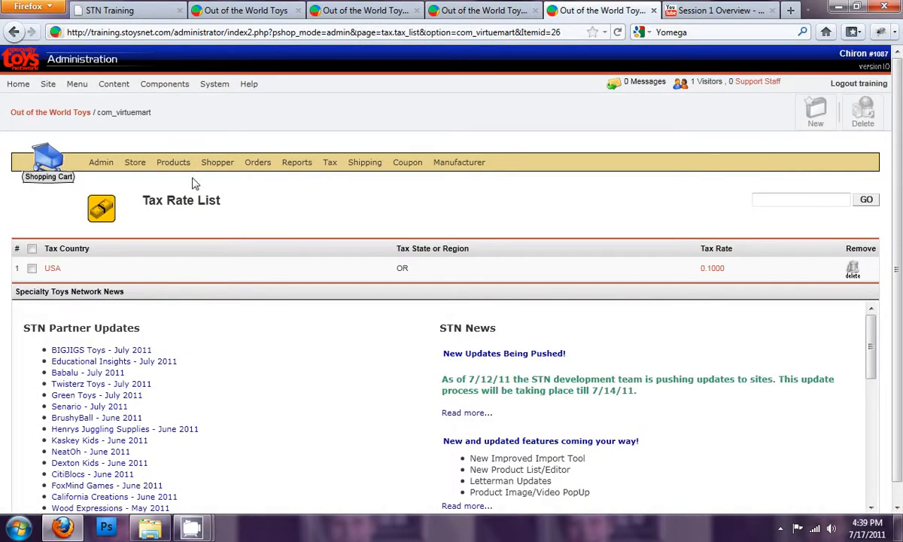
mouse_move(101, 163)
left_click(124, 179)
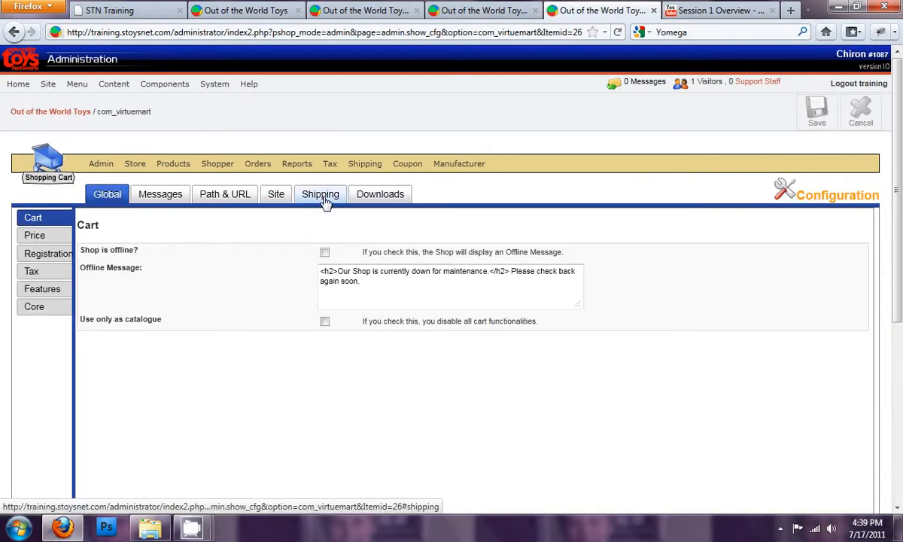
left_click(323, 195)
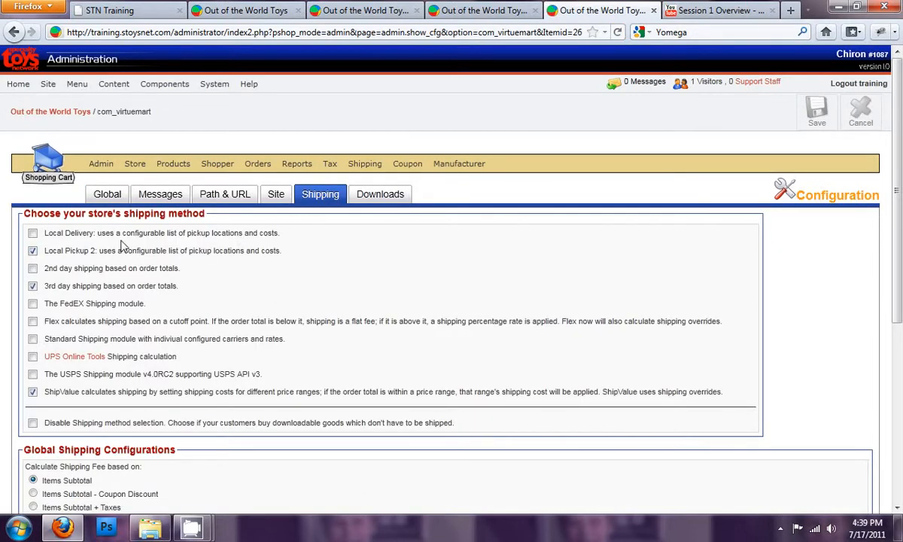
scroll(79, 280, "down", 2)
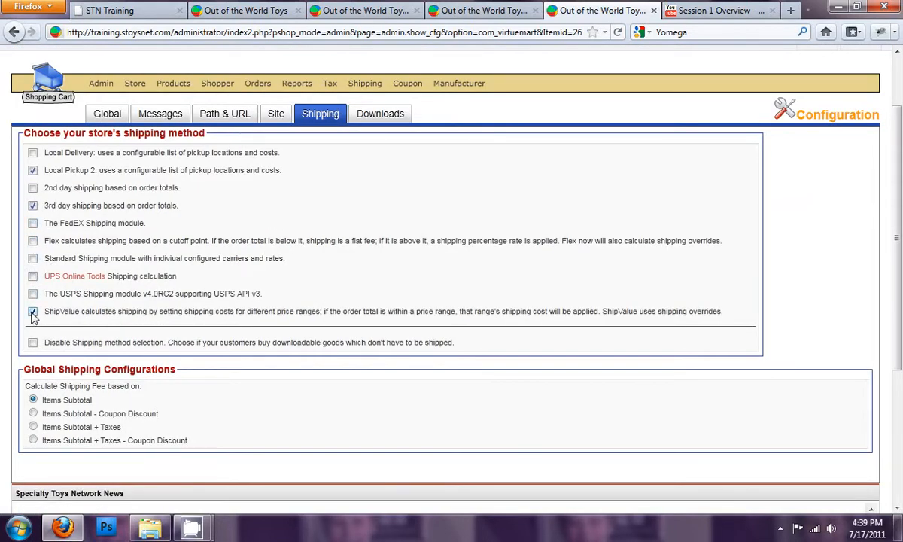
- Review the shipping services and pickup locations offered in the storefront checkout
left_click(246, 11)
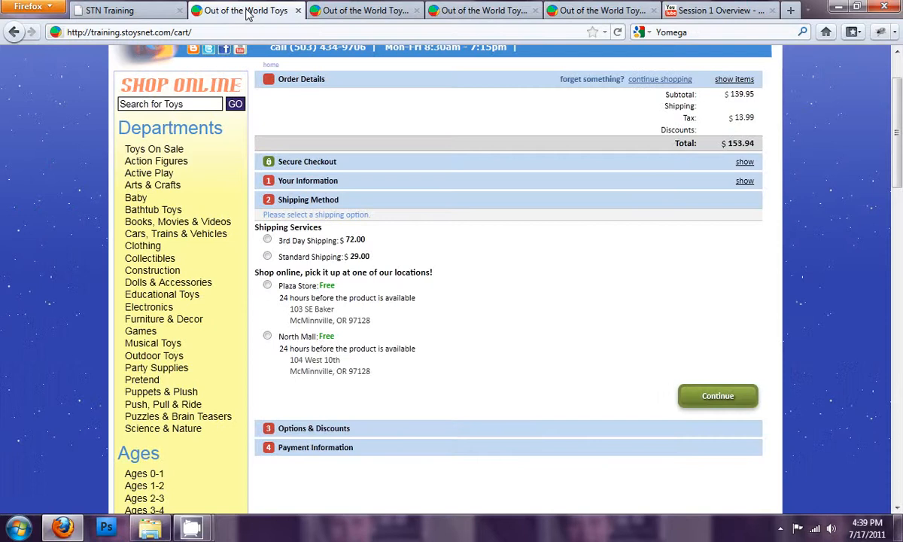
left_click_drag(280, 298, 324, 309)
left_click(325, 310)
left_click_drag(320, 338, 343, 338)
left_click(345, 336)
left_click_drag(276, 228, 335, 233)
left_click(336, 233)
scroll(570, 262, "down", 2)
scroll(570, 262, "up", 4)
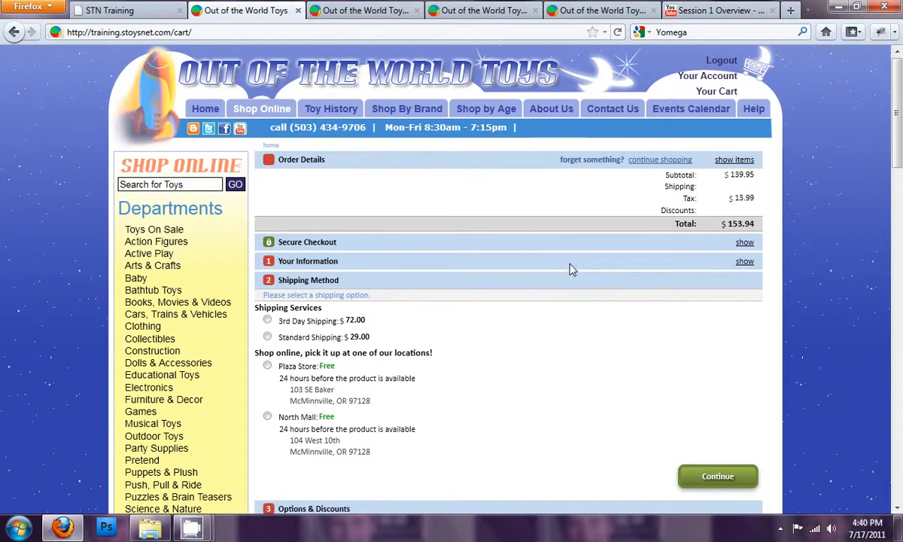
- Read the 3rd Day ShipValue module's description and its order total and charge table
left_click(363, 11)
mouse_move(485, 88)
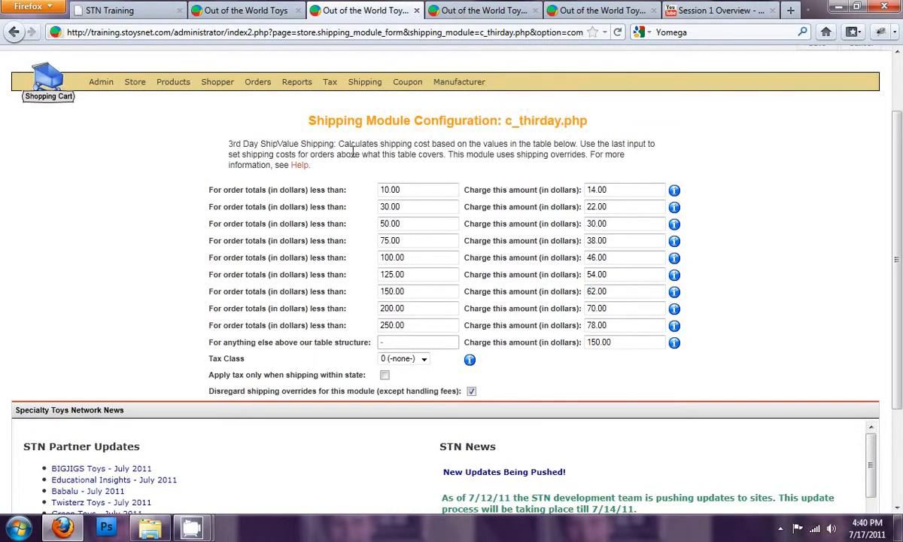
left_click_drag(319, 175, 226, 143)
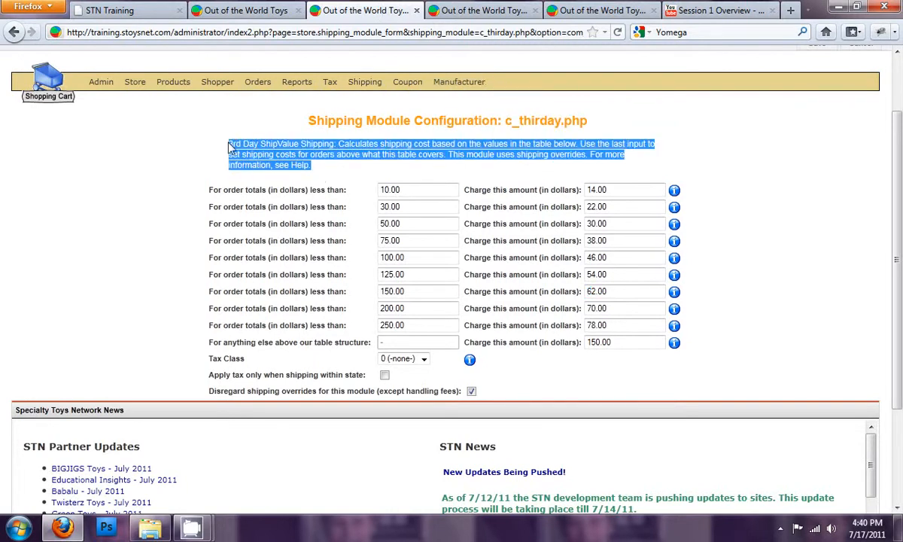
left_click(231, 147)
left_click_drag(231, 139, 345, 160)
left_click(343, 159)
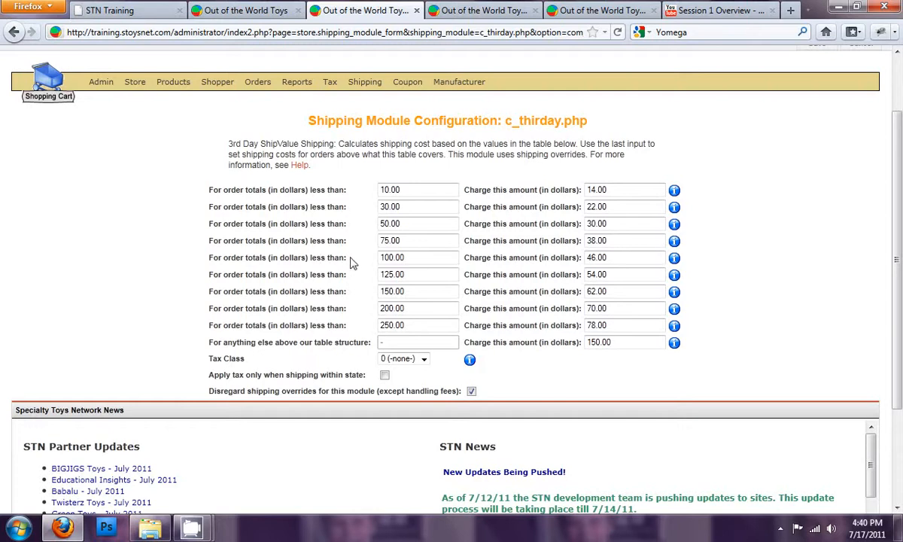
triple_click(250, 240)
double_click(260, 225)
left_click(262, 229)
scroll(361, 151, "up", 2)
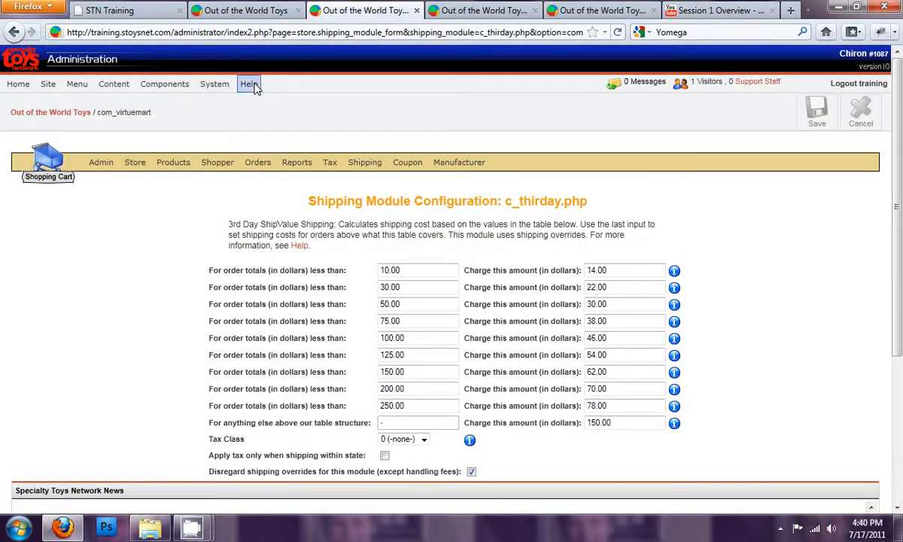
triple_click(255, 320)
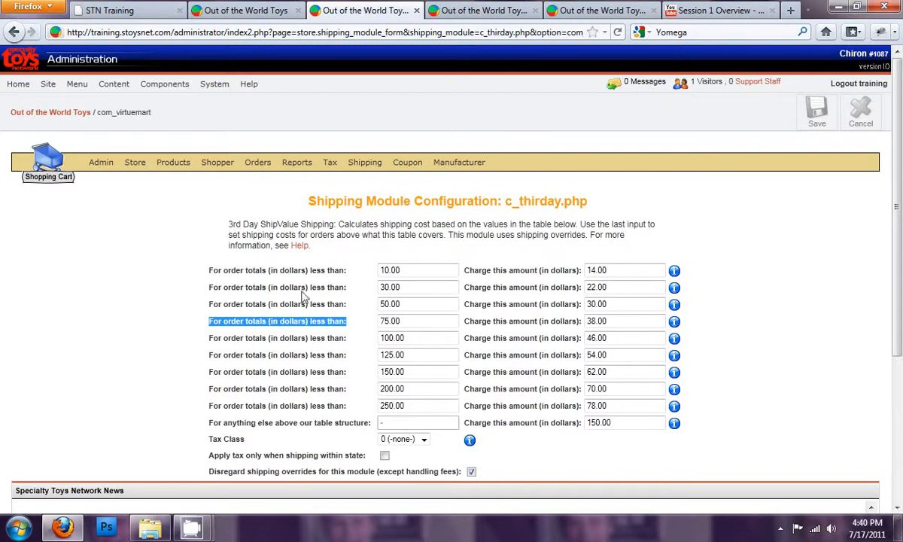
left_click(802, 236)
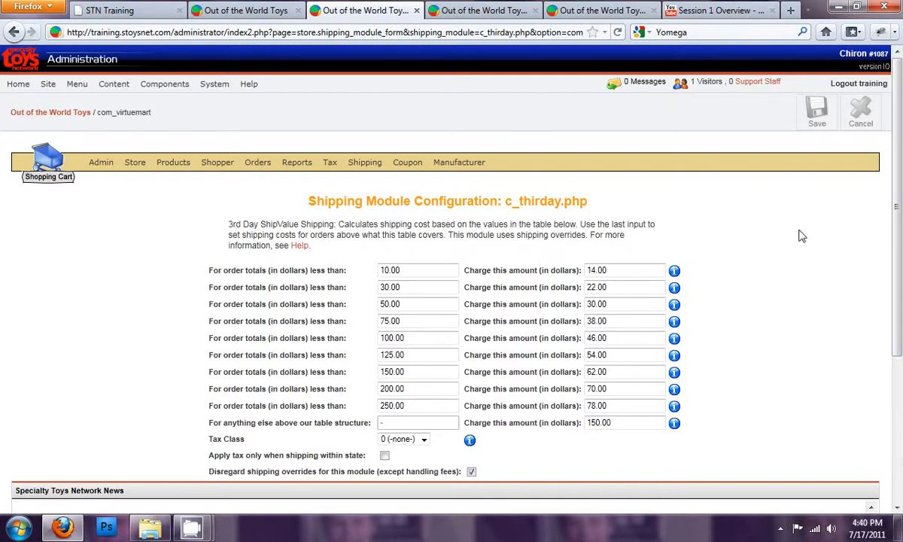